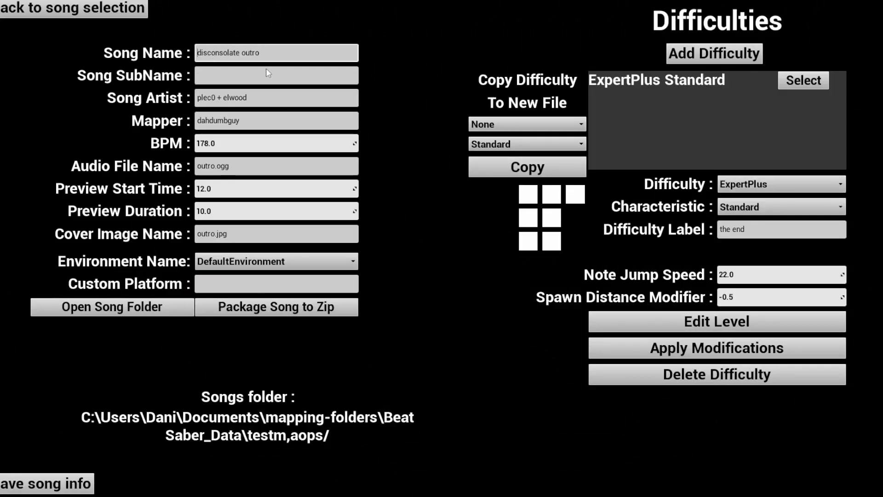
# Apply the modifications to the ExpertPlus Standard difficulty and open its level for editing.
pyautogui.click(690, 348)
pyautogui.click(684, 317)
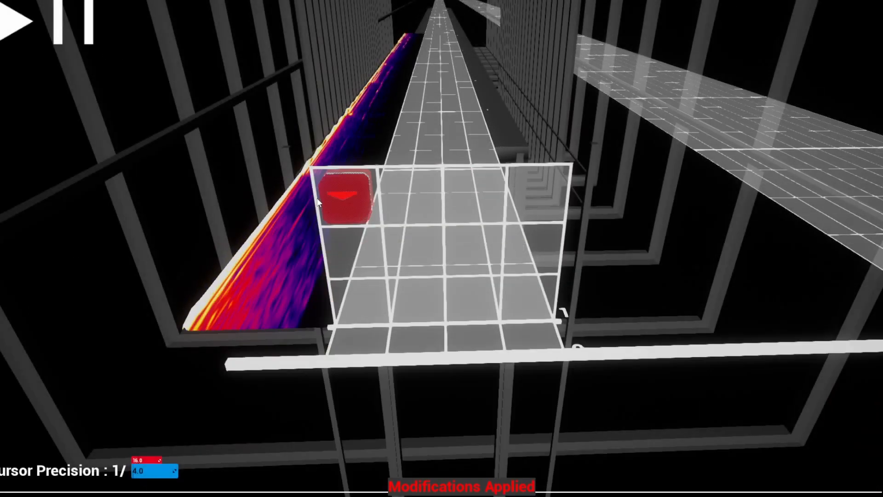
# Play through the level and go to the bubusa bookmark just before beat 257.
pyautogui.scroll(-3, 70, 433)
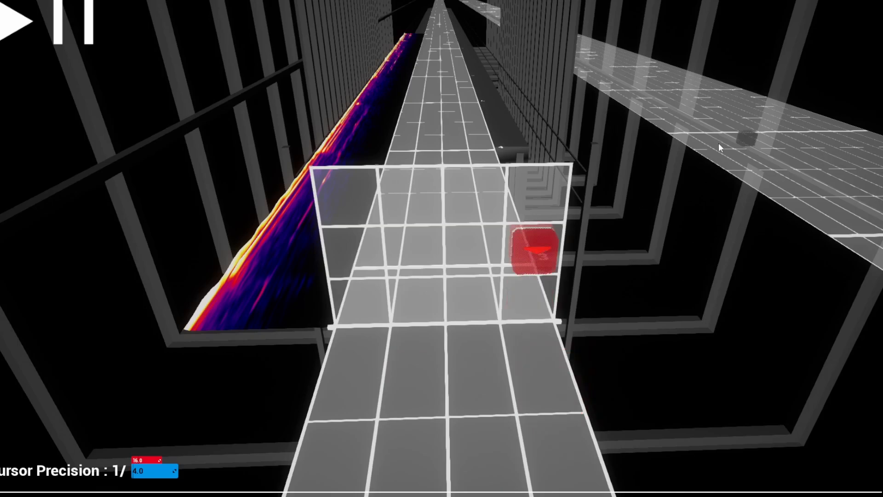
pyautogui.press('space')
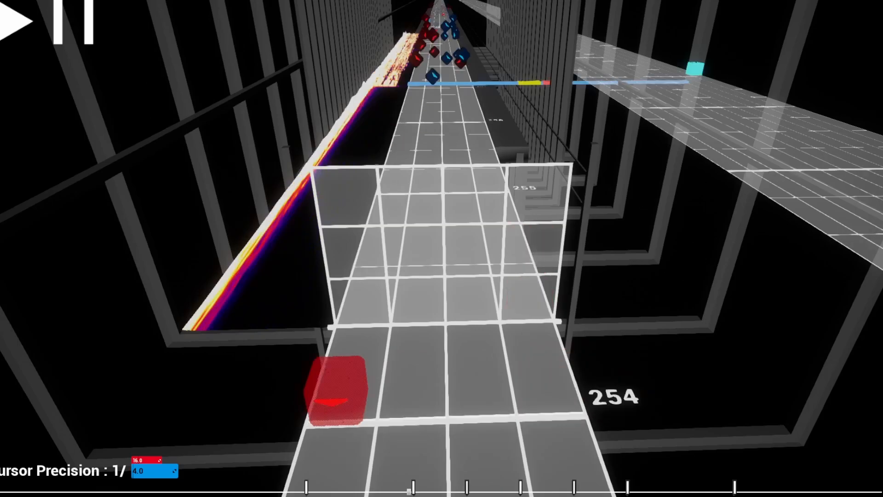
pyautogui.click(7, 25)
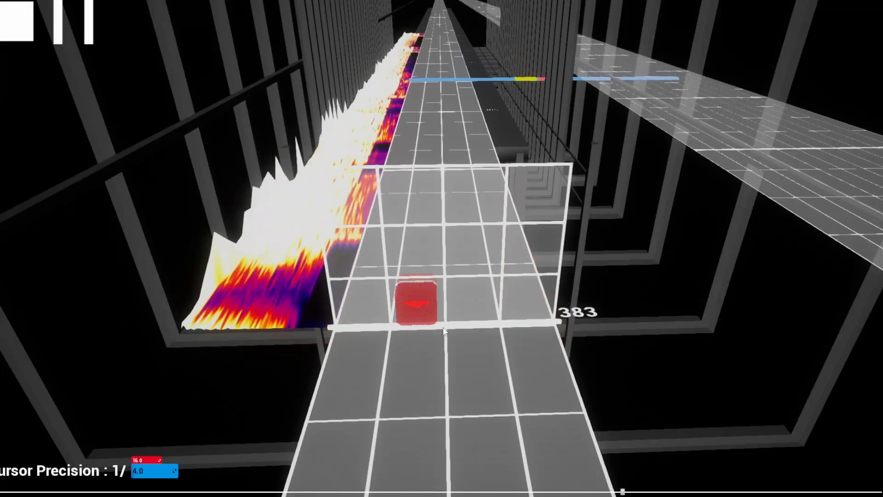
pyautogui.click(414, 489)
pyautogui.scroll(12, 444, 288)
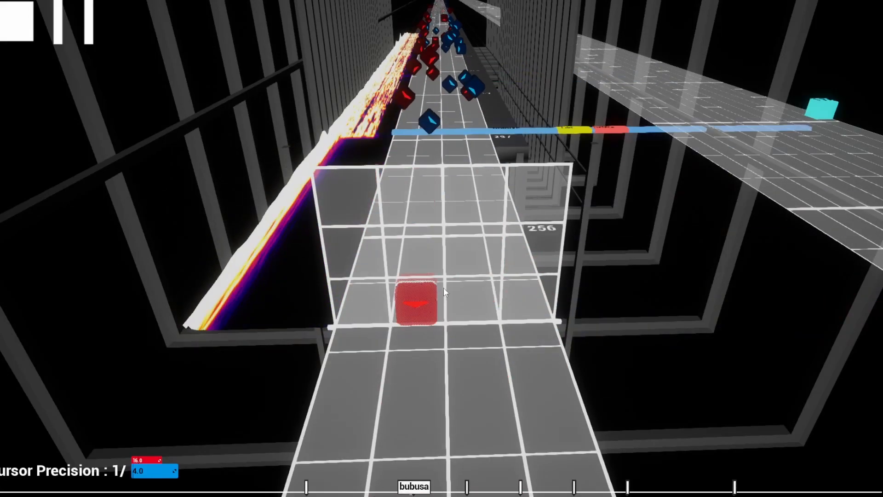
pyautogui.scroll(-12, 446, 118)
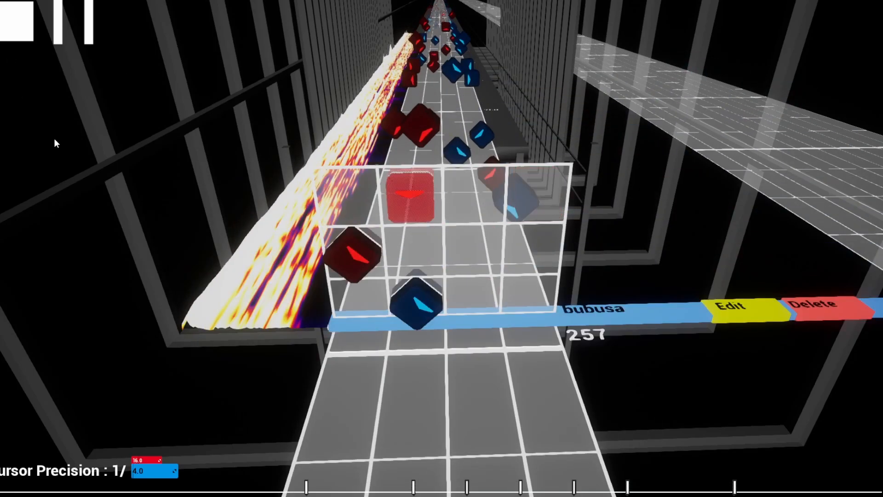
# Play the notes from the bubusa bookmark to about beat 259, return to the bookmark and play them again.
pyautogui.press('space')
pyautogui.press('space')
pyautogui.press('space')
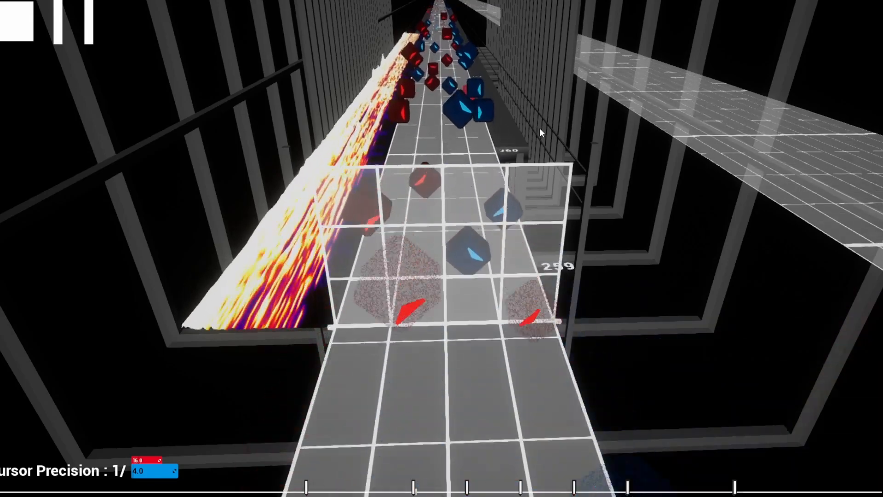
pyautogui.press('space')
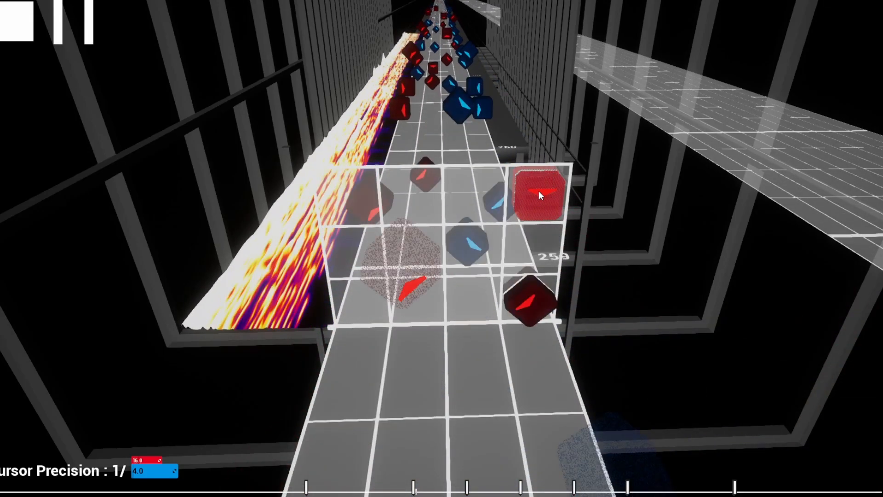
pyautogui.scroll(-8, 539, 190)
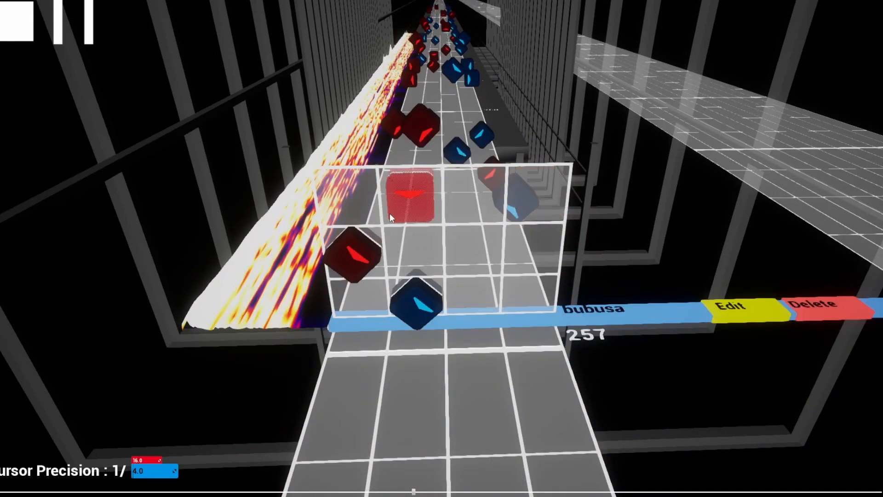
pyautogui.press('space')
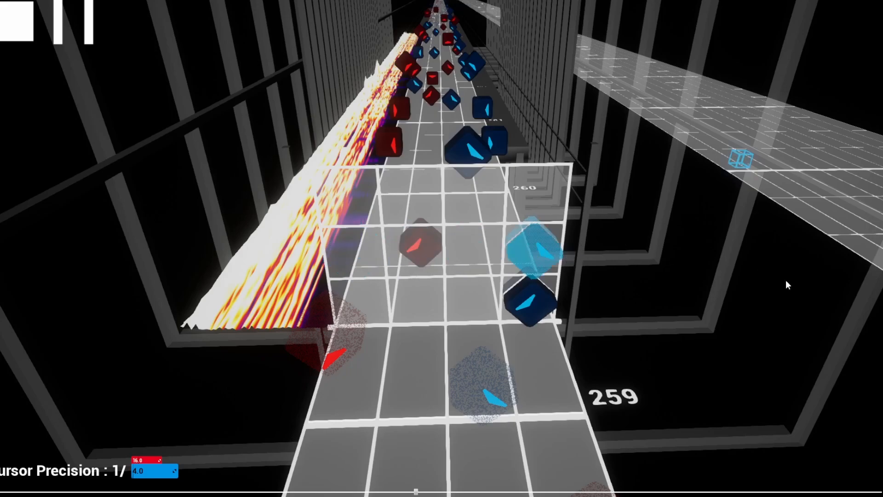
# Examine the red and blue note pattern between beats 258 and 262 by moving back and forth along the track.
pyautogui.scroll(-8, 607, 177)
pyautogui.scroll(5, 607, 177)
pyautogui.scroll(1, 600, 183)
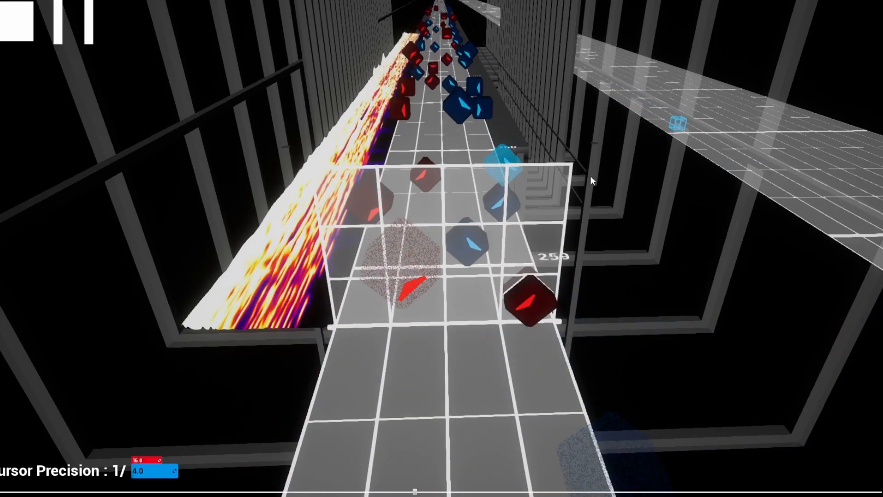
pyautogui.scroll(2, 456, 225)
pyautogui.scroll(-10, 411, 237)
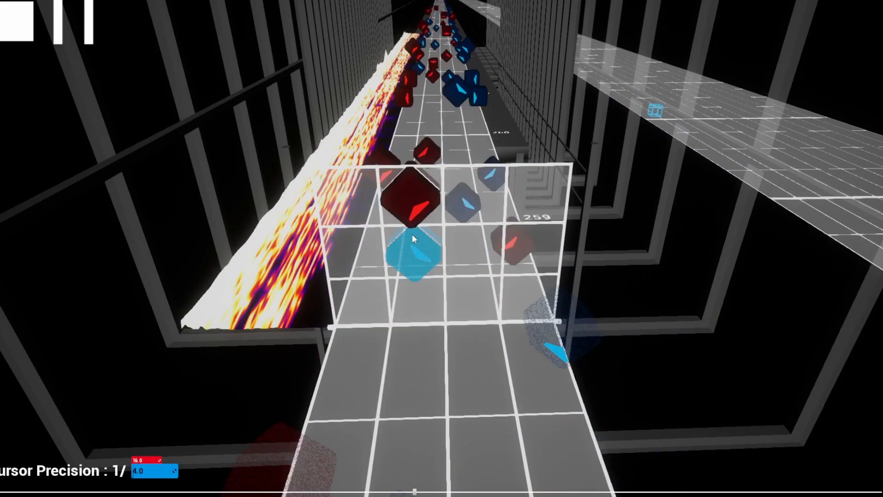
pyautogui.scroll(8, 412, 236)
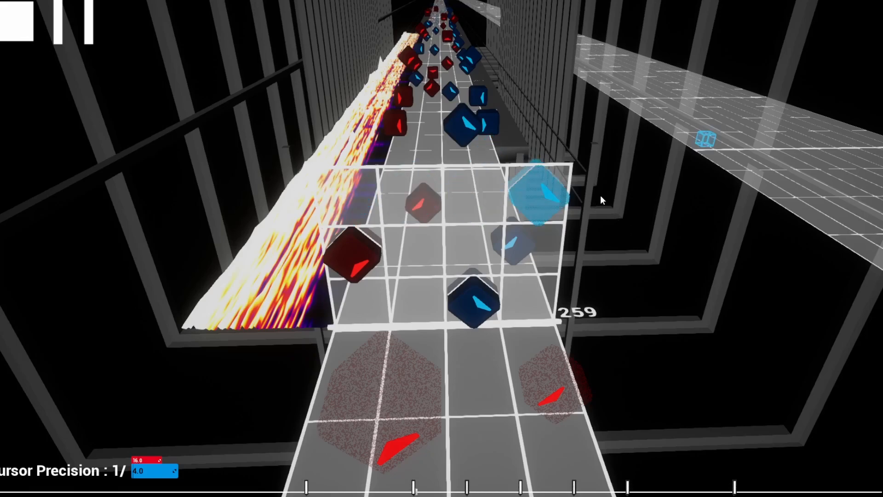
pyautogui.scroll(2, 547, 169)
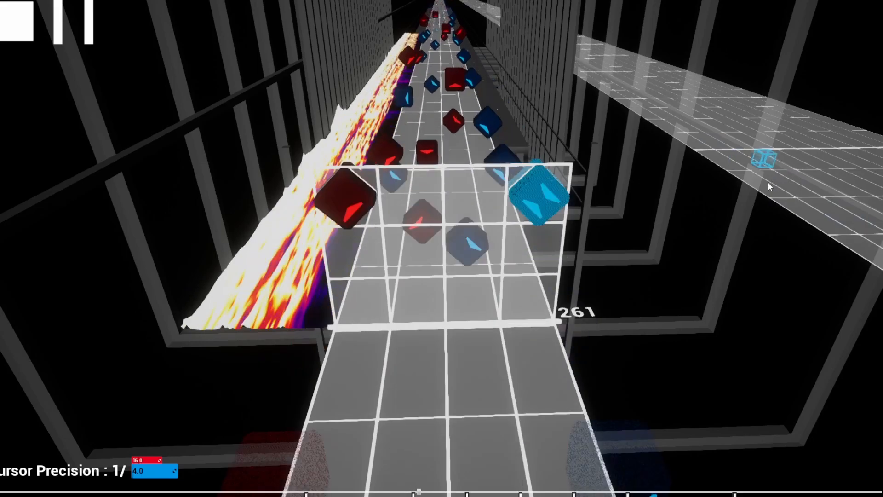
pyautogui.scroll(-4, 645, 190)
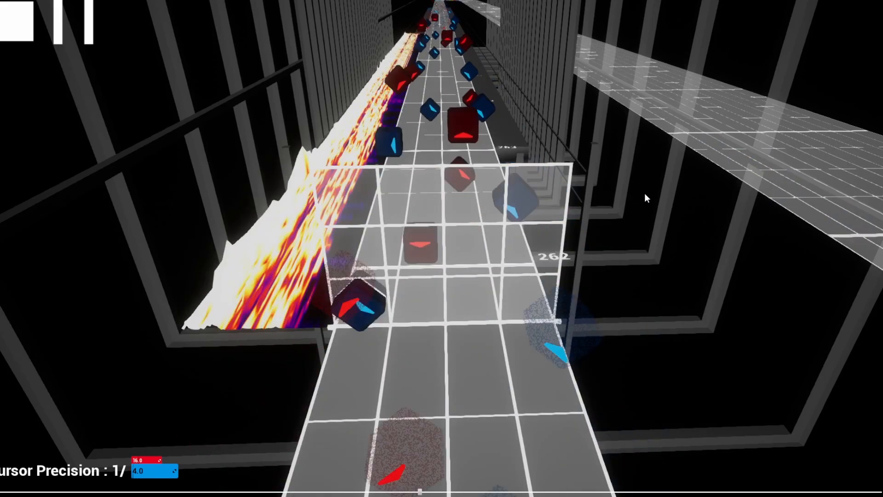
pyautogui.scroll(-1, 478, 201)
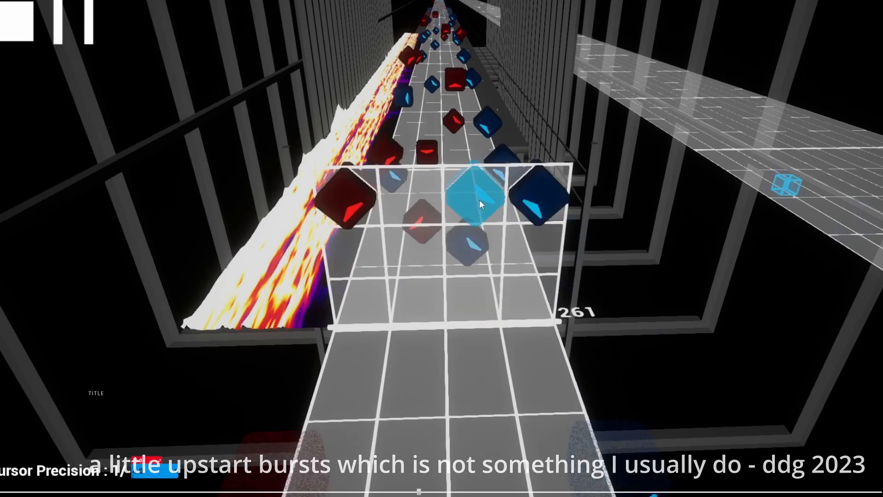
# Play on to the section around beat 289 and examine the notes leading up to the next bookmark.
pyautogui.press('space')
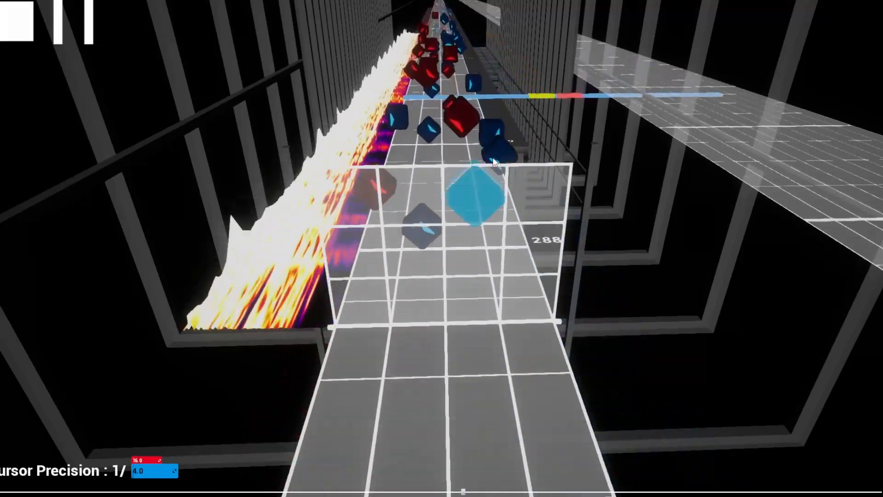
pyautogui.scroll(-9, 475, 160)
pyautogui.press('space')
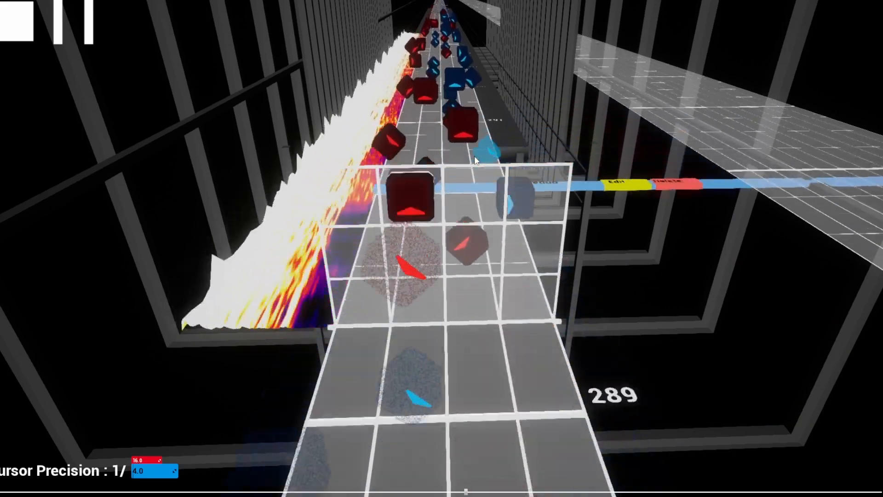
pyautogui.press('space')
pyautogui.scroll(-3, 476, 154)
pyautogui.scroll(2, 476, 154)
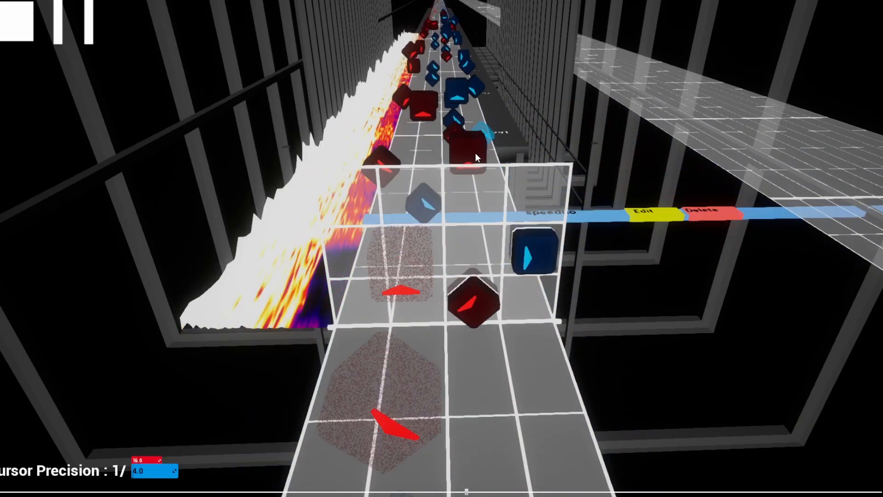
pyautogui.scroll(3, 475, 153)
pyautogui.scroll(-6, 476, 153)
# Play on to beat 299 and examine the note pattern between beats 298 and 299.
pyautogui.press('space')
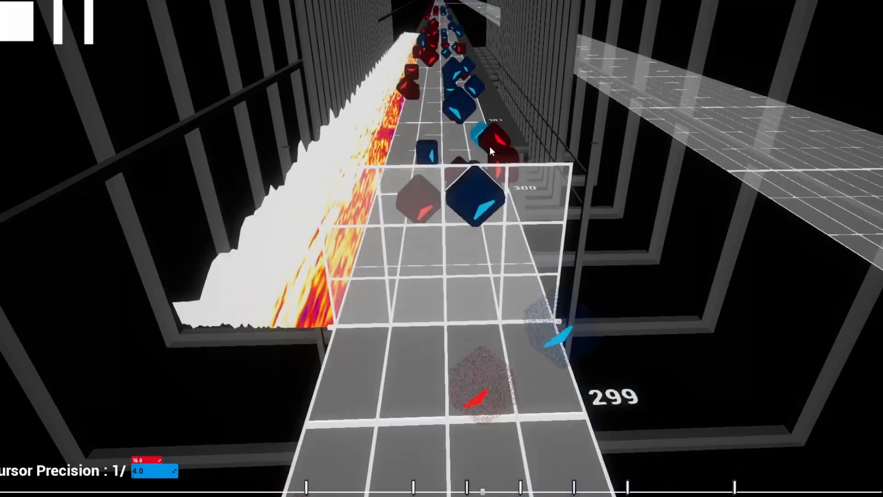
pyautogui.press('space')
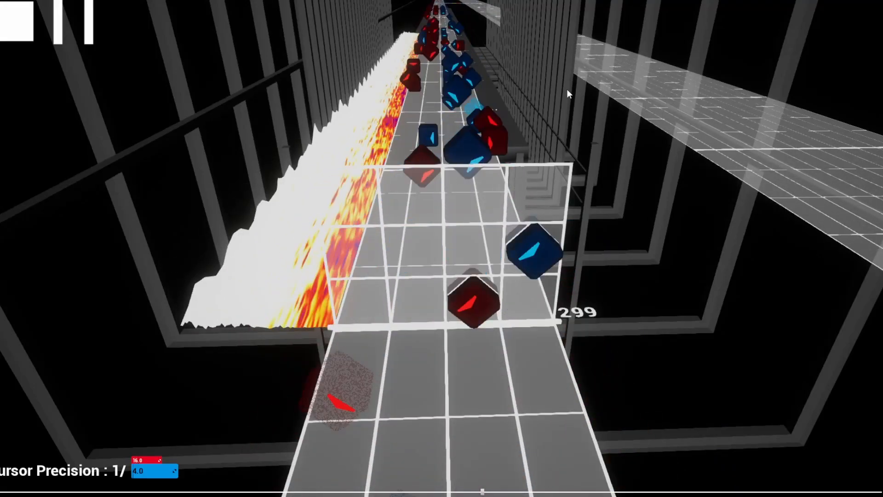
pyautogui.scroll(-4, 506, 175)
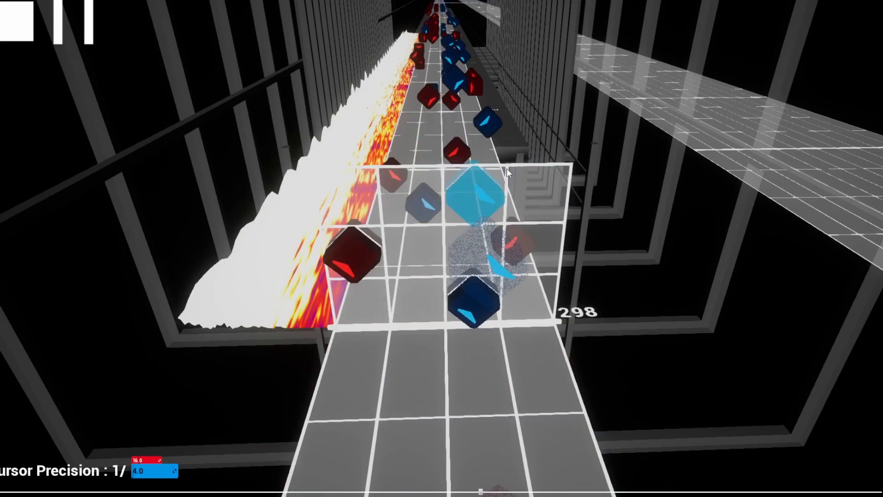
pyautogui.scroll(4, 508, 168)
pyautogui.scroll(2, 576, 176)
# Play on to beat 318 and examine the notes around the boomy bookmark up to about beat 323.
pyautogui.press('space')
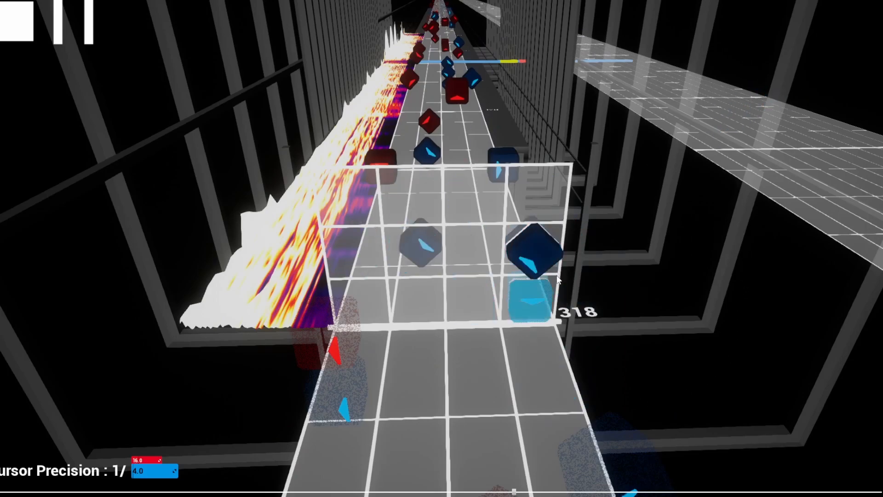
pyautogui.scroll(16, 552, 258)
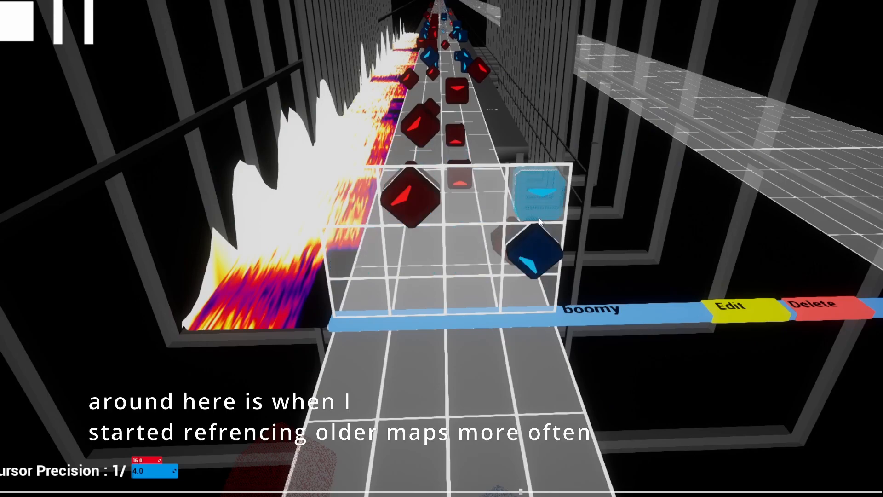
pyautogui.scroll(4, 490, 120)
pyautogui.scroll(2, 490, 120)
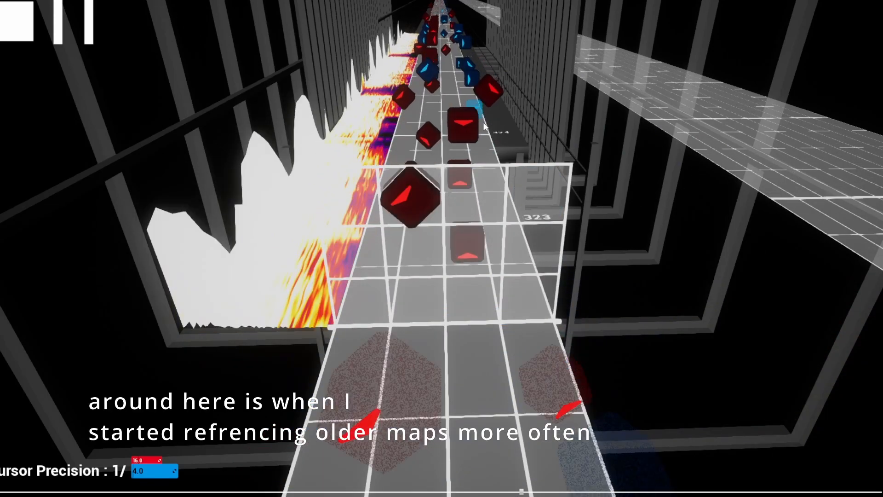
pyautogui.scroll(8, 489, 119)
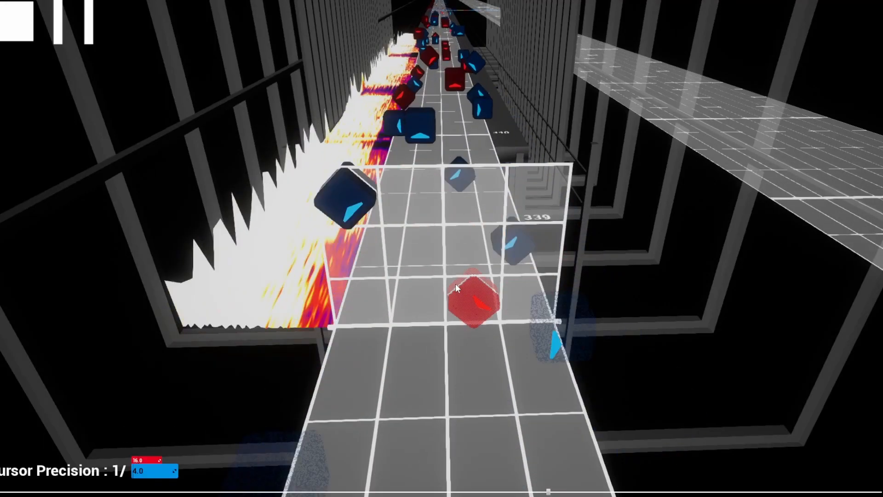
# Switch to the blue note, replay the pattern around beats 337 to 340, and continue playback to about beat 343.
pyautogui.press('2')
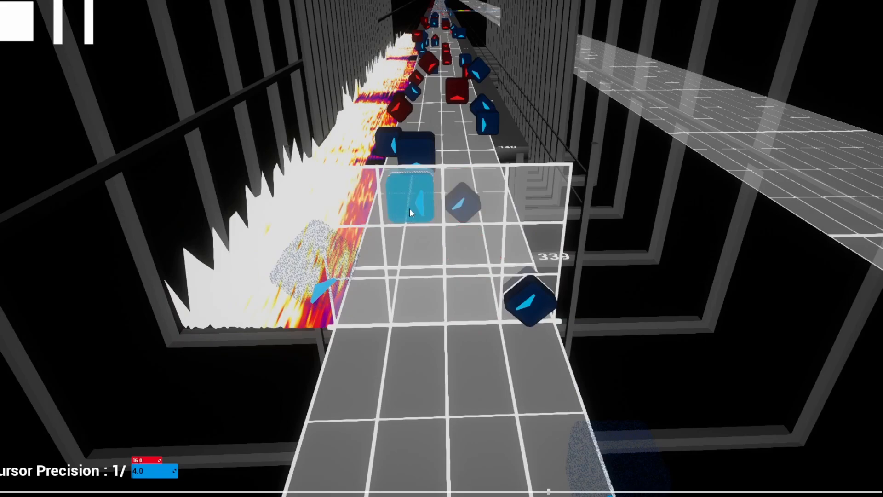
pyautogui.scroll(-8, 575, 261)
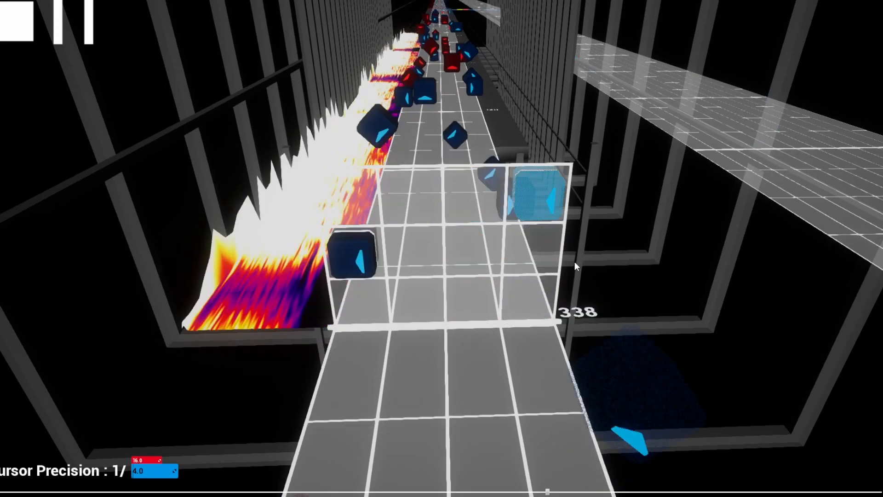
pyautogui.press('space')
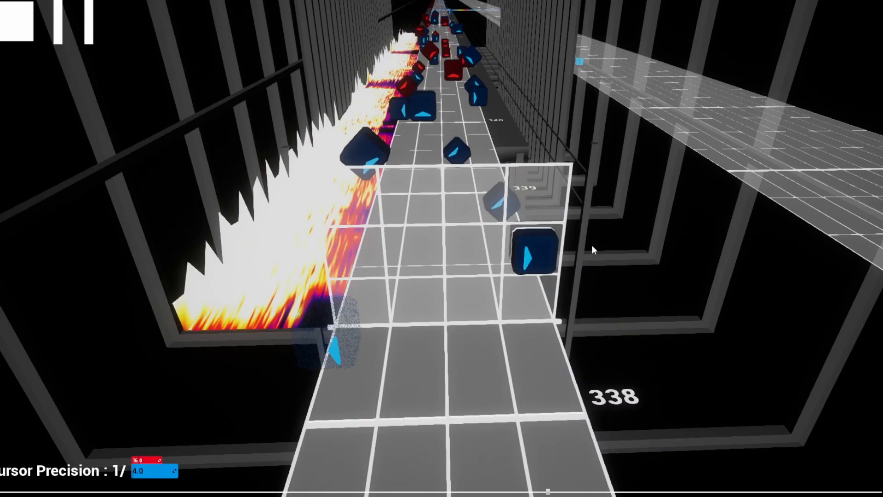
pyautogui.press('space')
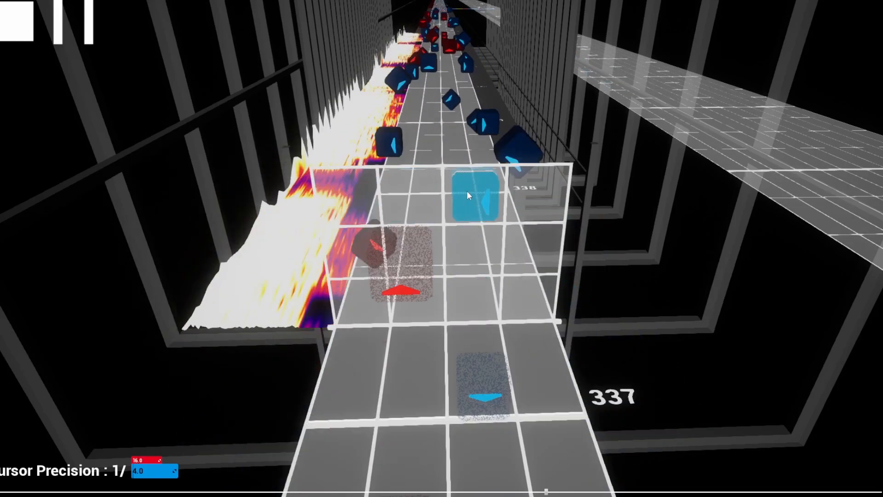
pyautogui.press('space')
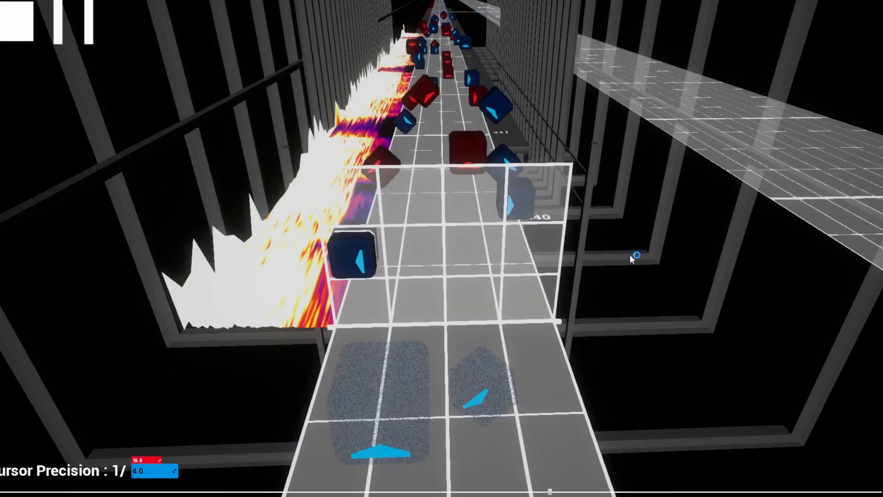
pyautogui.press('space')
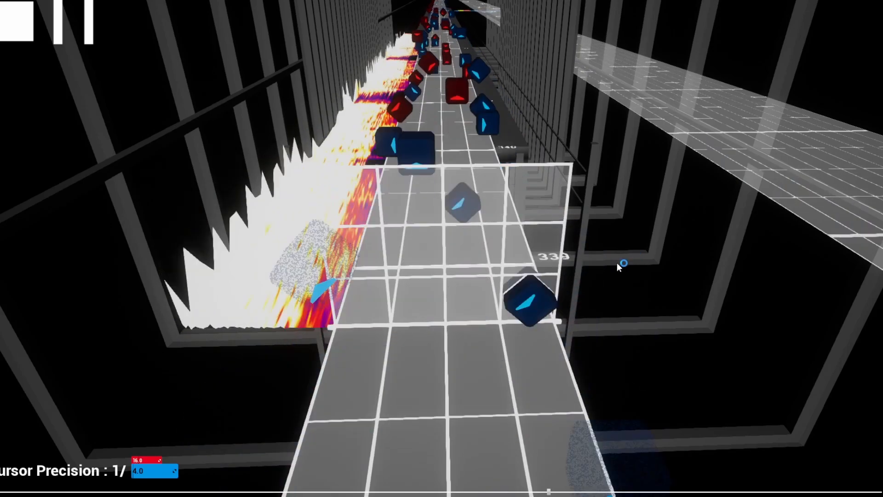
pyautogui.press('s')
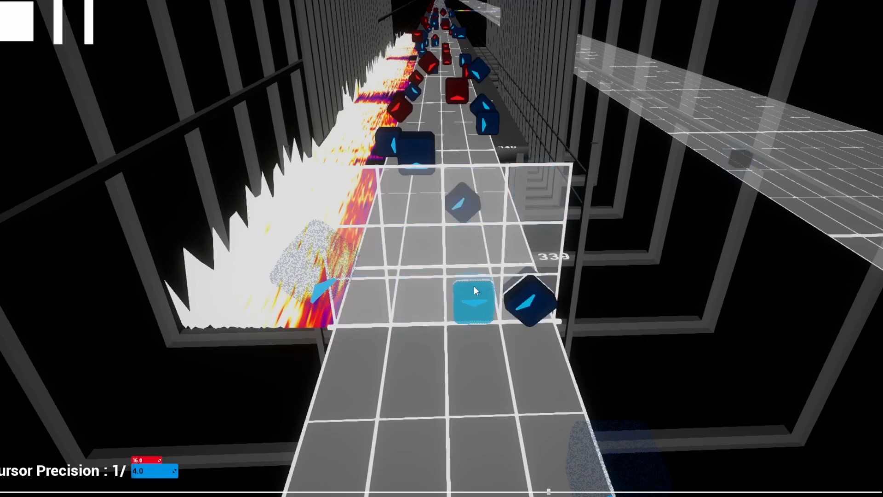
pyautogui.press('space')
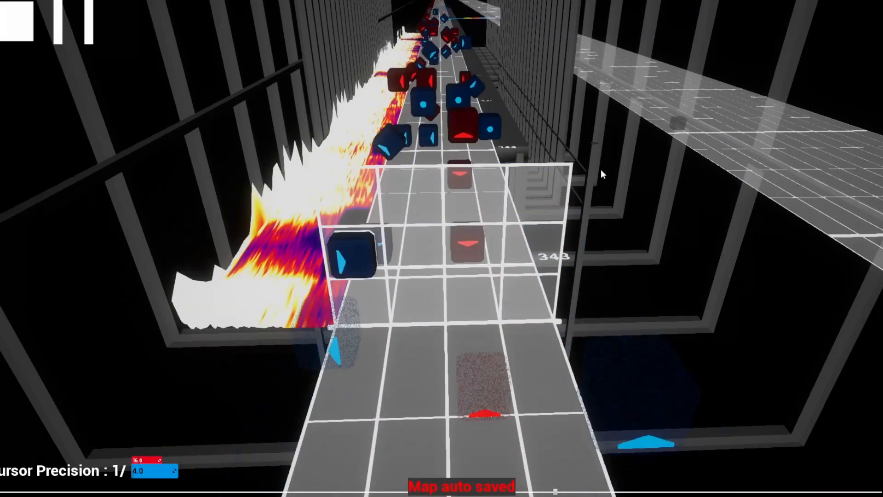
pyautogui.press('space')
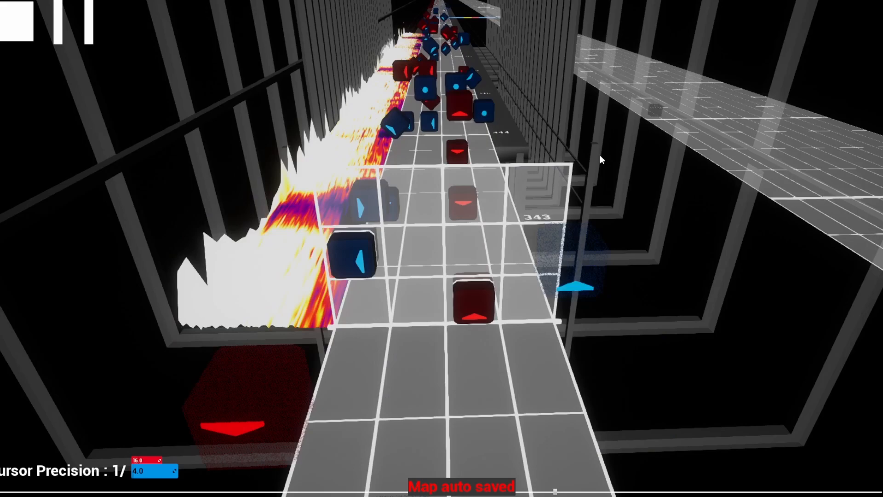
# Replay the red and blue notes leading into beat 343.
pyautogui.press('space')
pyautogui.press('space')
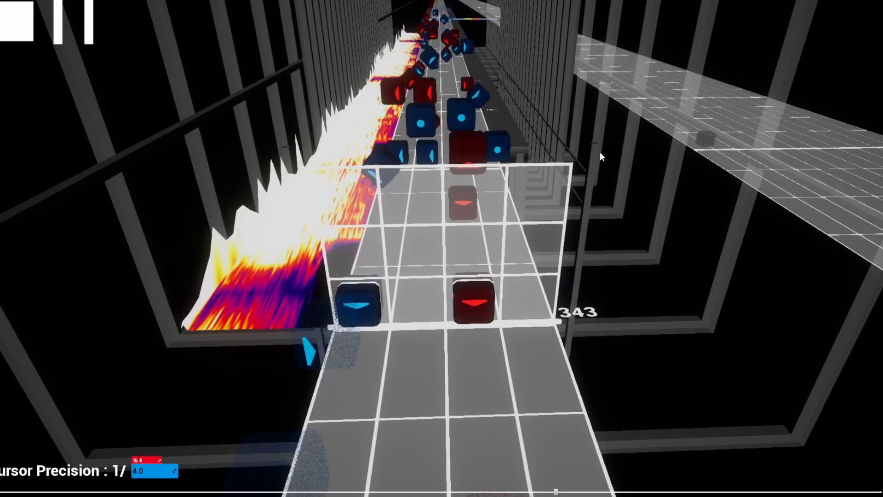
pyautogui.press('space')
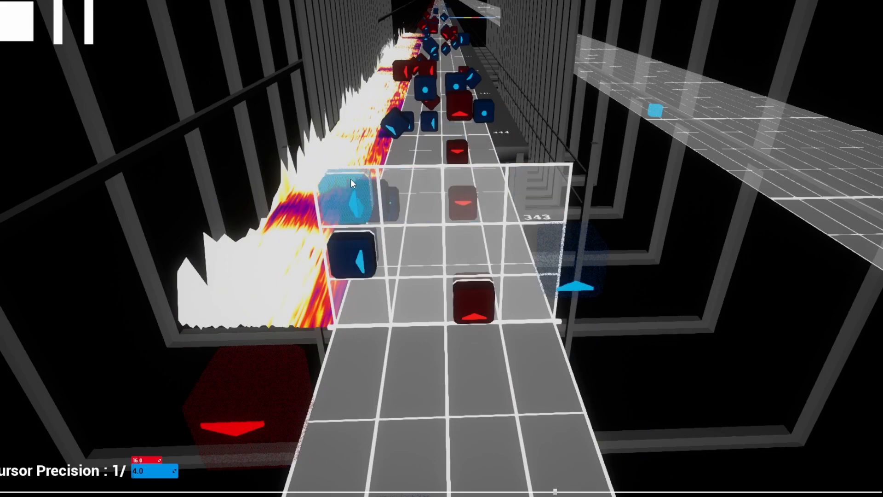
# Try adding a second blue note directly above the existing one in the outer lane just before beat 343.
pyautogui.click(348, 182)
pyautogui.press('space')
pyautogui.press('space')
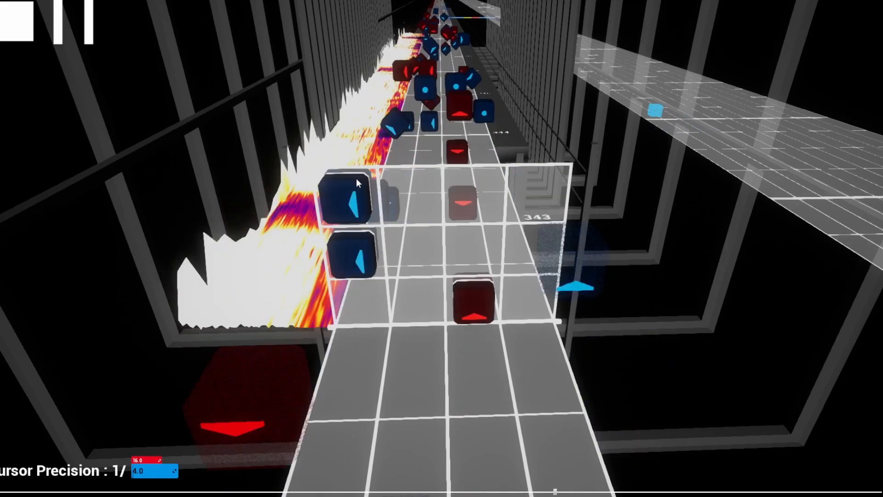
pyautogui.scroll(1, 381, 242)
pyautogui.scroll(2, 363, 280)
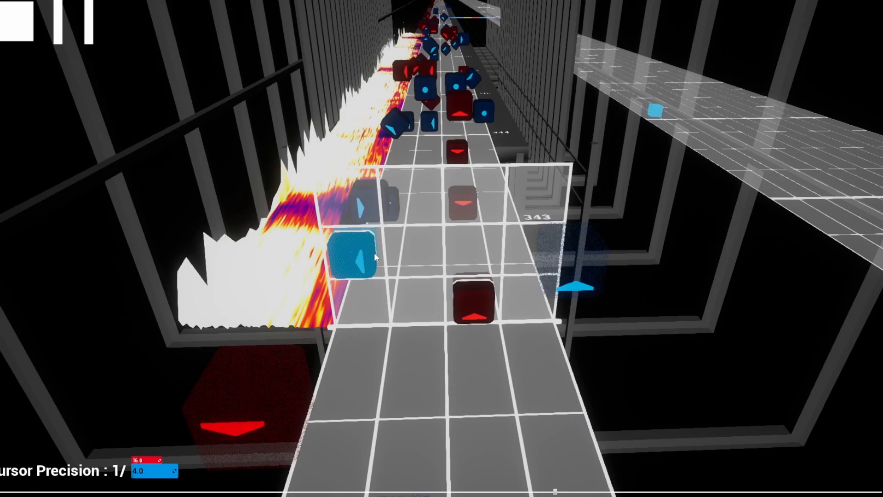
# Examine the note pattern from beat 344 back to just before beat 342.
pyautogui.scroll(-1, 404, 201)
pyautogui.scroll(4, 454, 238)
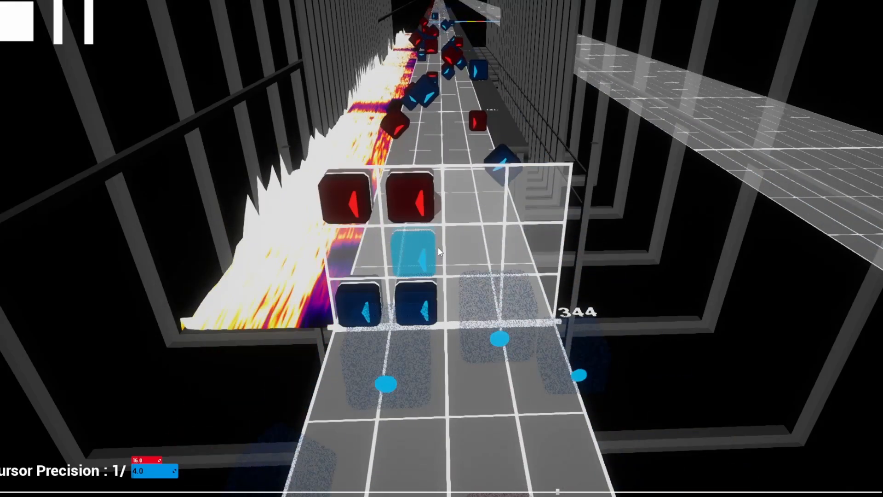
pyautogui.scroll(-5, 403, 271)
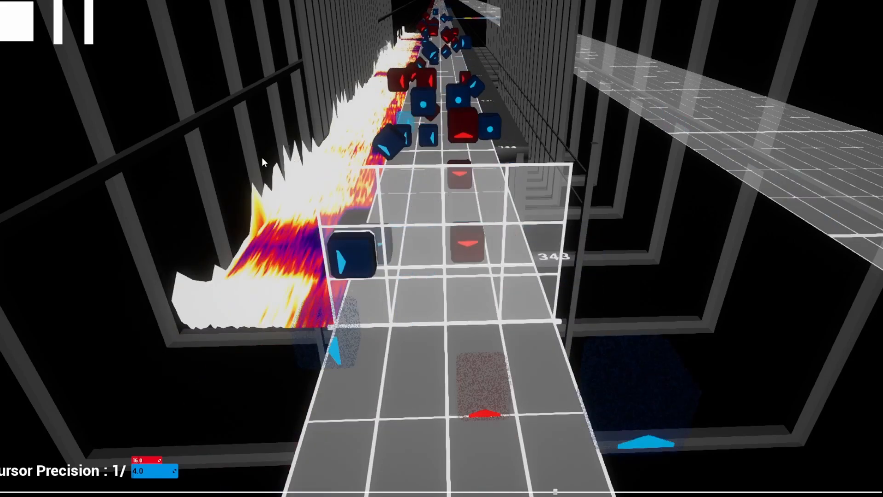
pyautogui.scroll(-5, 219, 163)
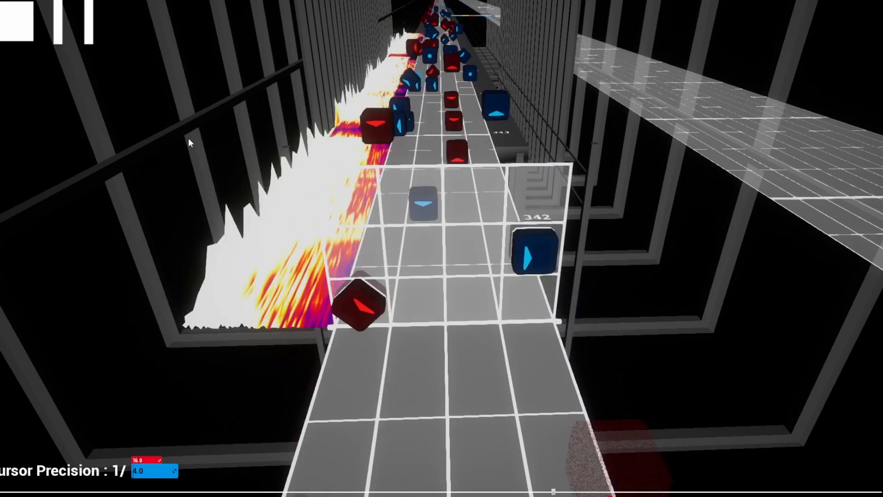
# Play the section from beat 342, recheck the notes at beat 346, and continue to the clappies bookmark.
pyautogui.press('space')
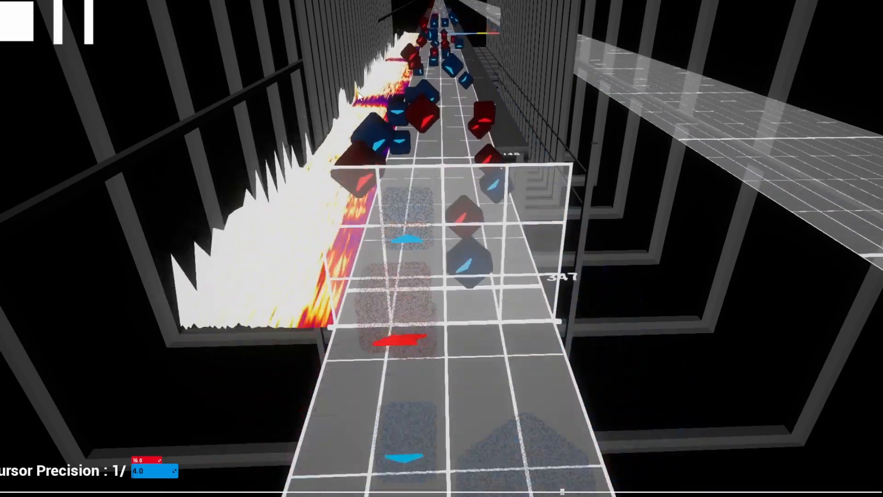
pyautogui.scroll(-5, 356, 95)
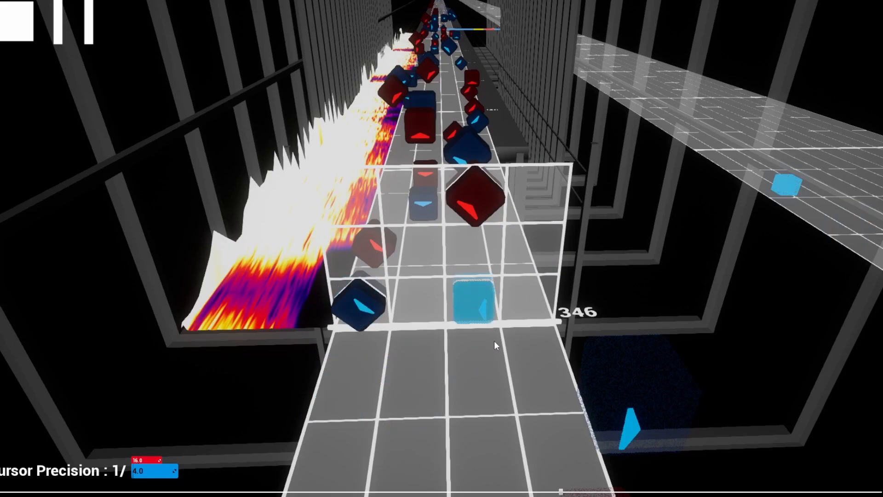
pyautogui.press('space')
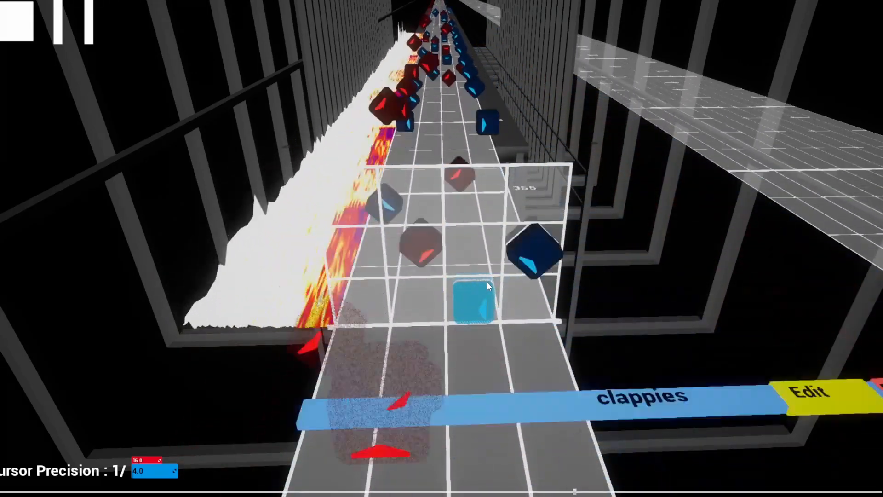
# Examine the note patterns at beats 351 and 356, and move on to beat 362.
pyautogui.scroll(5, 486, 282)
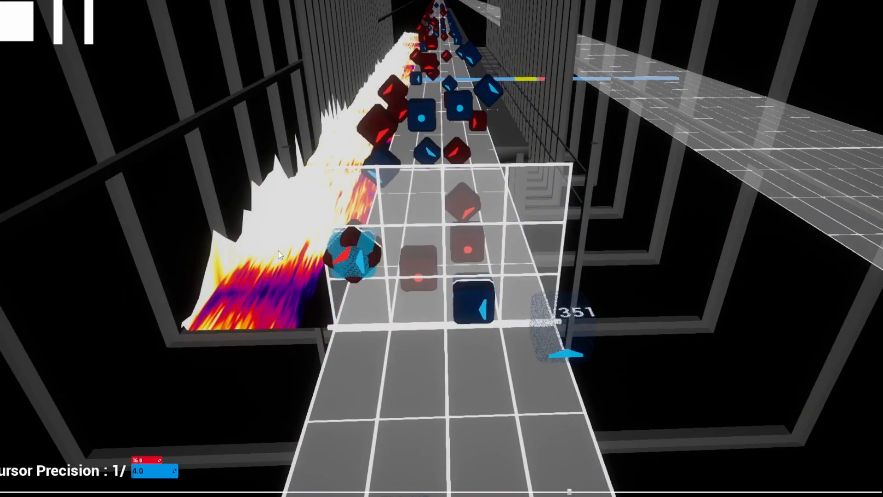
pyautogui.scroll(-5, 505, 179)
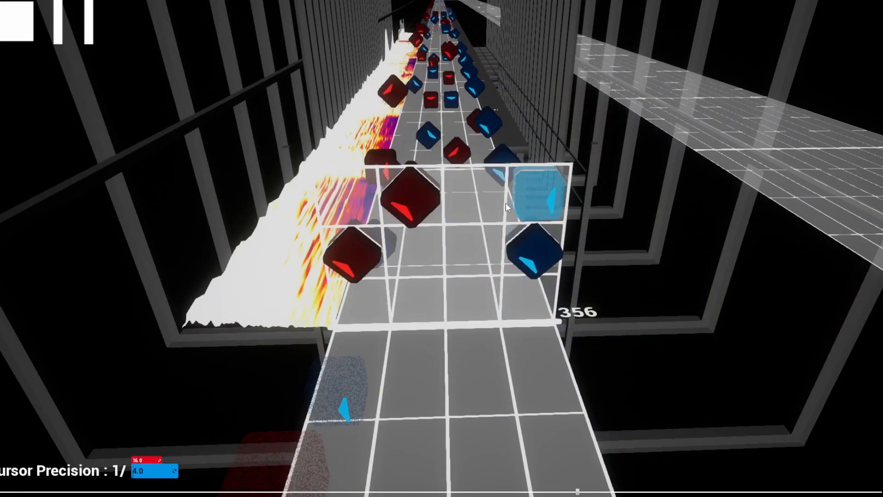
pyautogui.scroll(5, 485, 219)
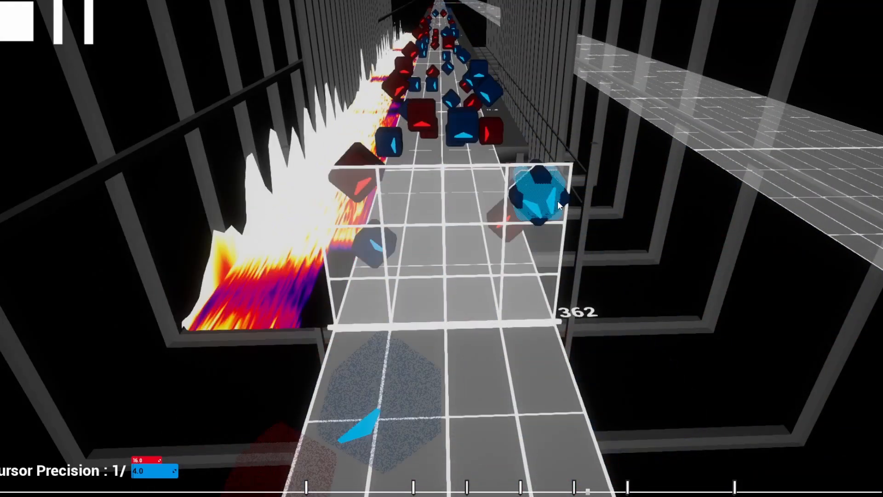
# Play the burst pattern from beat 362 to just before beat 365 and return to beat 362.
pyautogui.press('space')
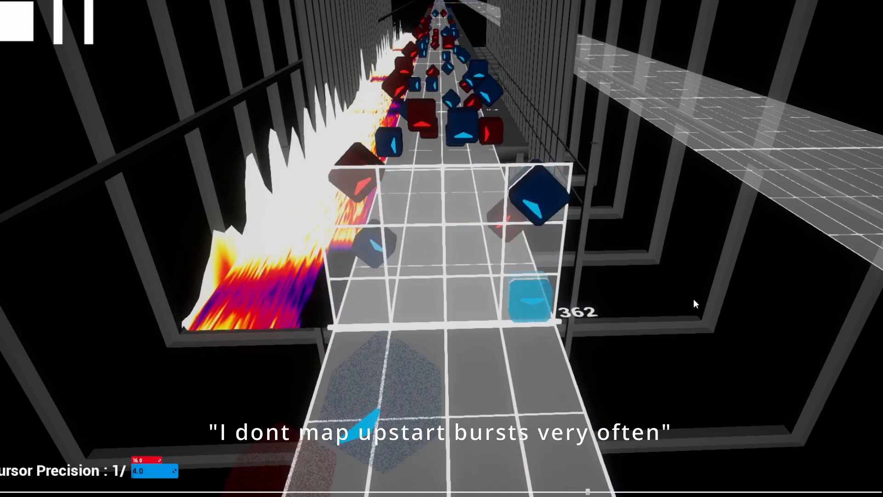
pyautogui.press('space')
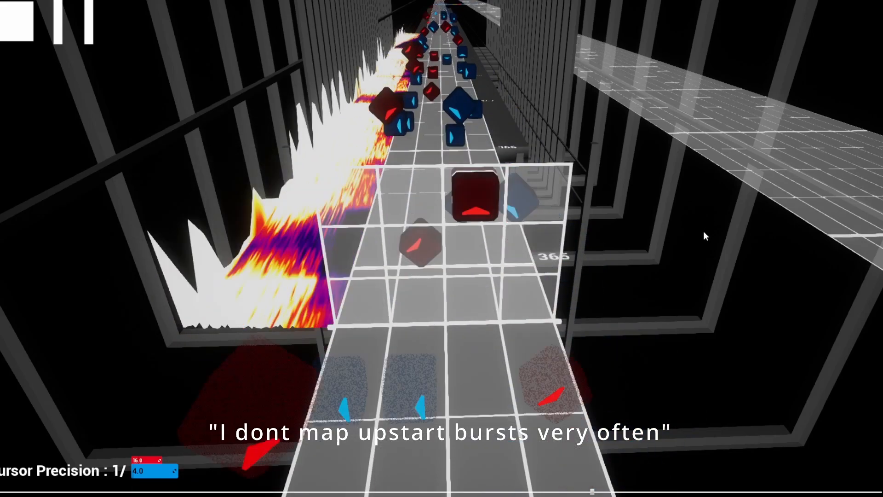
pyautogui.press('space')
pyautogui.scroll(-2, 696, 238)
pyautogui.scroll(4, 696, 238)
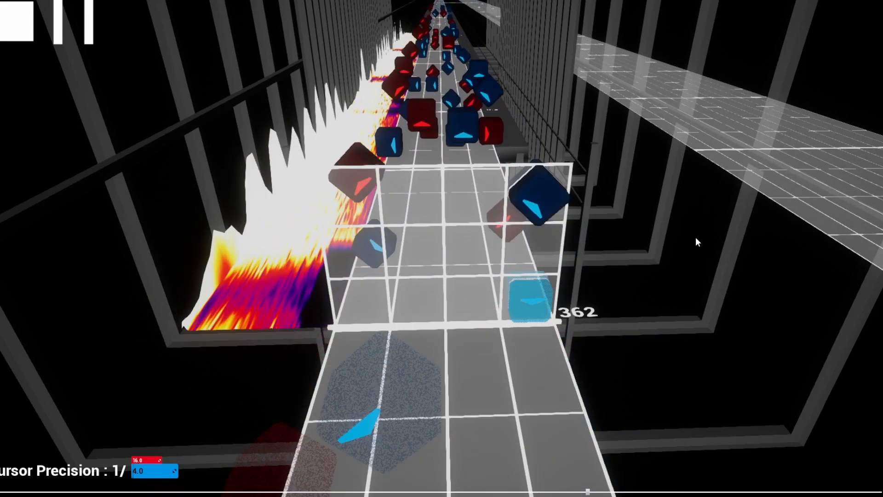
# Go through the burst notes between beats 362 and 364 one by one and return to the start.
pyautogui.scroll(2, 696, 238)
pyautogui.scroll(1, 698, 250)
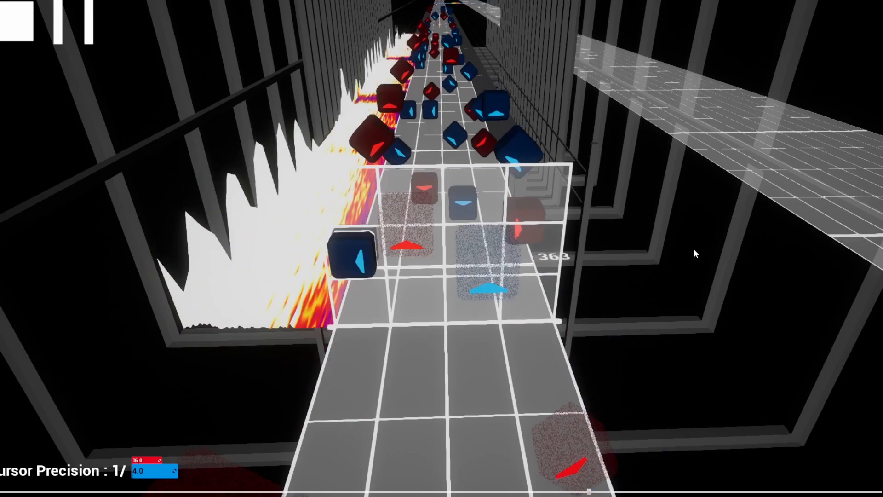
pyautogui.scroll(2, 695, 251)
pyautogui.scroll(2, 696, 243)
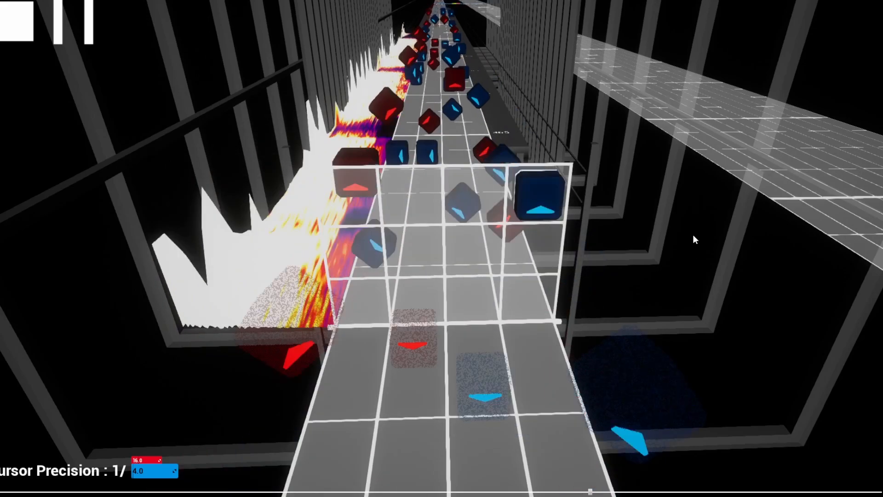
pyautogui.click(468, 386)
pyautogui.scroll(-6, 515, 350)
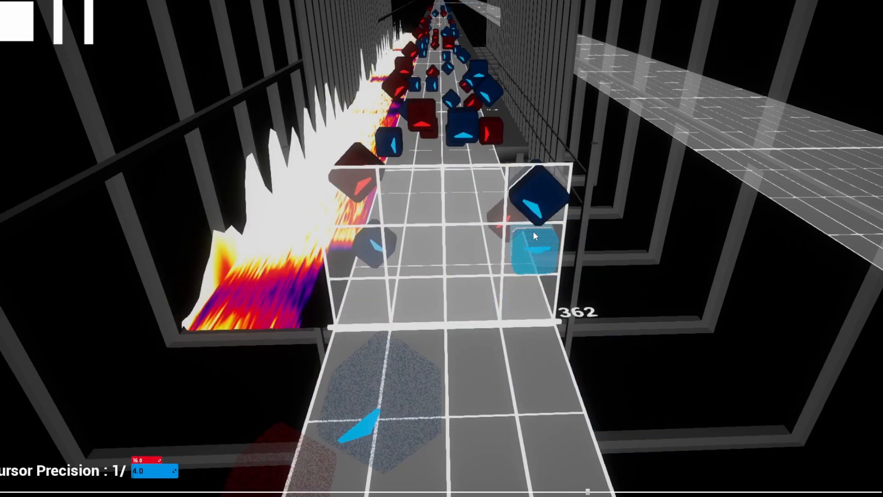
# Go forward through the pattern from beat 362 and examine the red and blue notes around beat 365.
pyautogui.scroll(12, 596, 187)
pyautogui.scroll(4, 593, 190)
pyautogui.scroll(-4, 571, 202)
pyautogui.scroll(2, 572, 202)
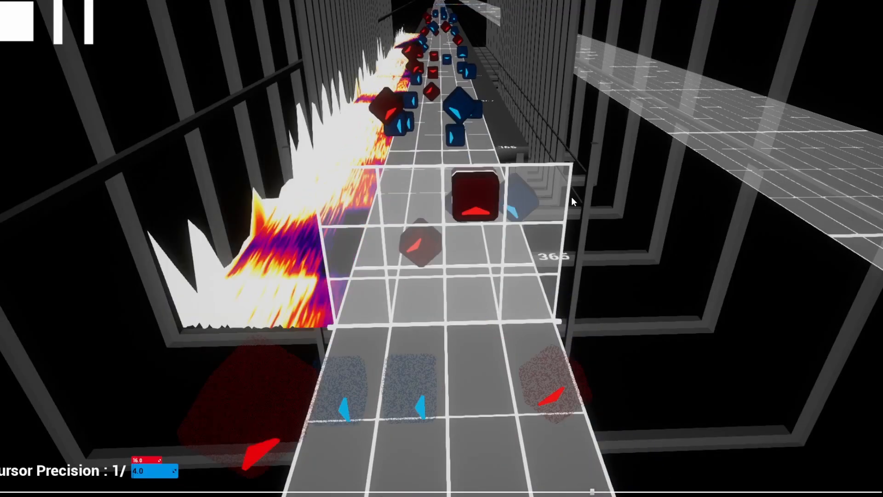
pyautogui.scroll(1, 572, 201)
pyautogui.scroll(1, 208, 257)
pyautogui.scroll(-1, 208, 257)
pyautogui.scroll(1, 211, 248)
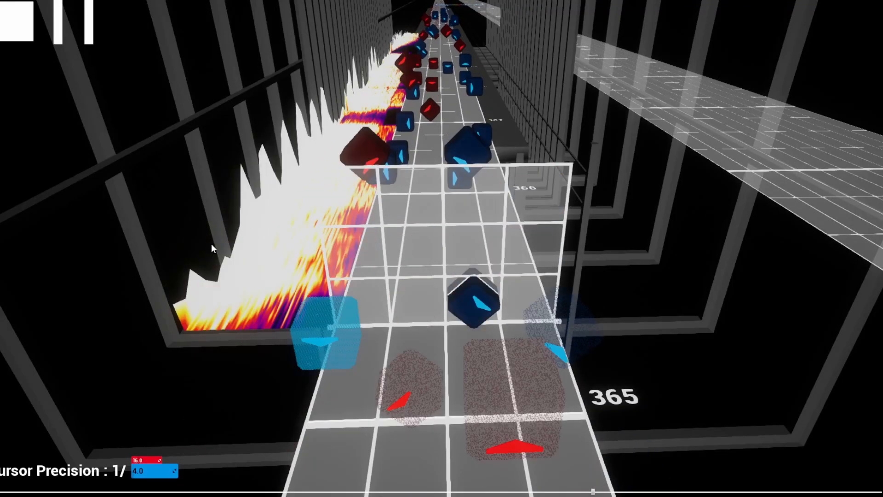
# Compare the notes between beats 364 and 366 by going back and forth through them, ending at beat 365.
pyautogui.scroll(-3, 212, 243)
pyautogui.scroll(3, 218, 239)
pyautogui.scroll(1, 218, 239)
pyautogui.scroll(-3, 219, 240)
pyautogui.scroll(-1, 219, 240)
pyautogui.scroll(2, 218, 240)
pyautogui.scroll(2, 219, 240)
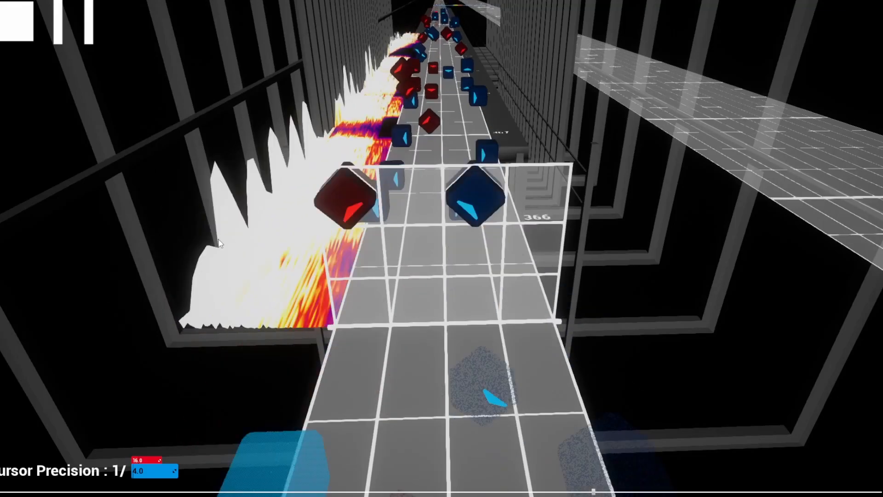
pyautogui.scroll(-3, 219, 244)
pyautogui.scroll(-3, 216, 243)
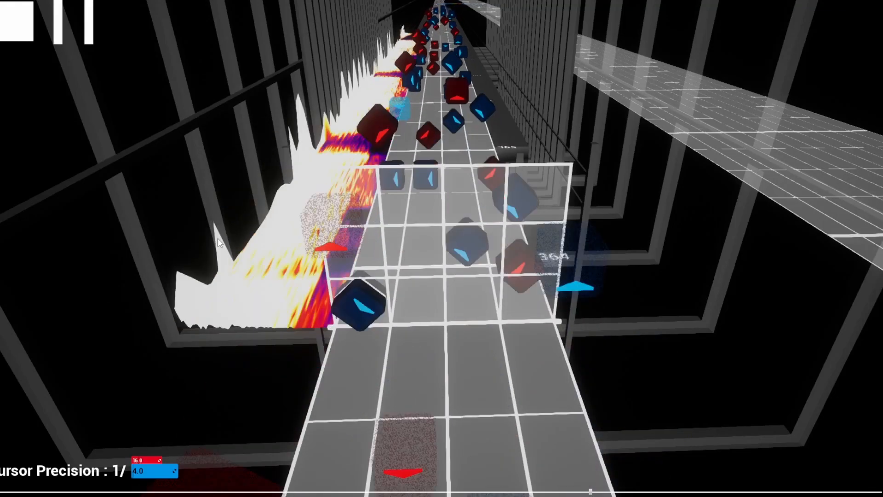
pyautogui.scroll(3, 211, 235)
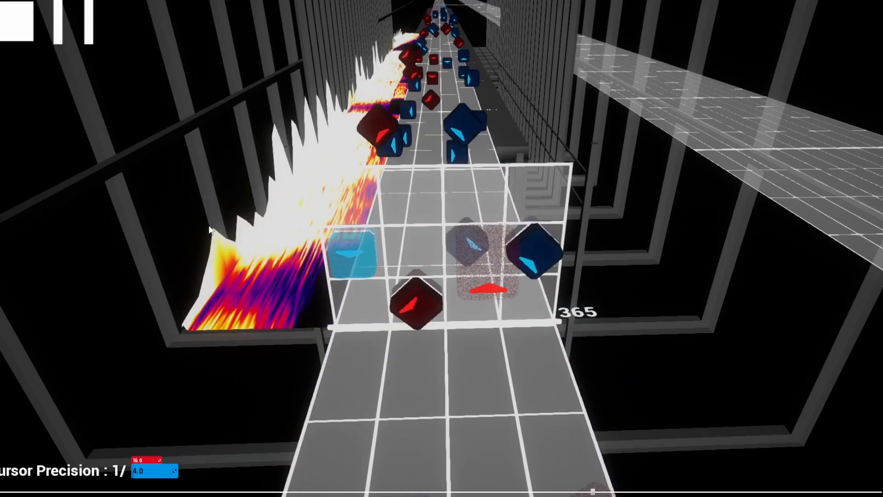
# Play on from beat 365, examine the blue dot notes around beat 371, and continue to beat 375.
pyautogui.press('space')
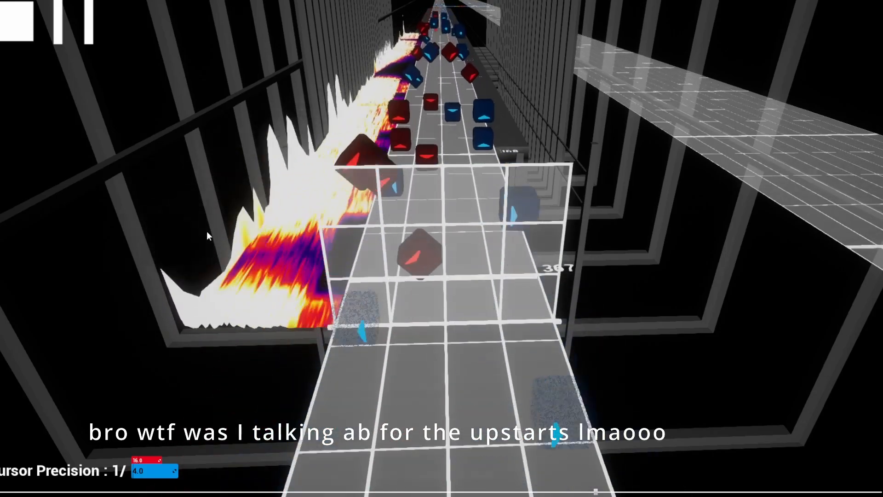
pyautogui.press('space')
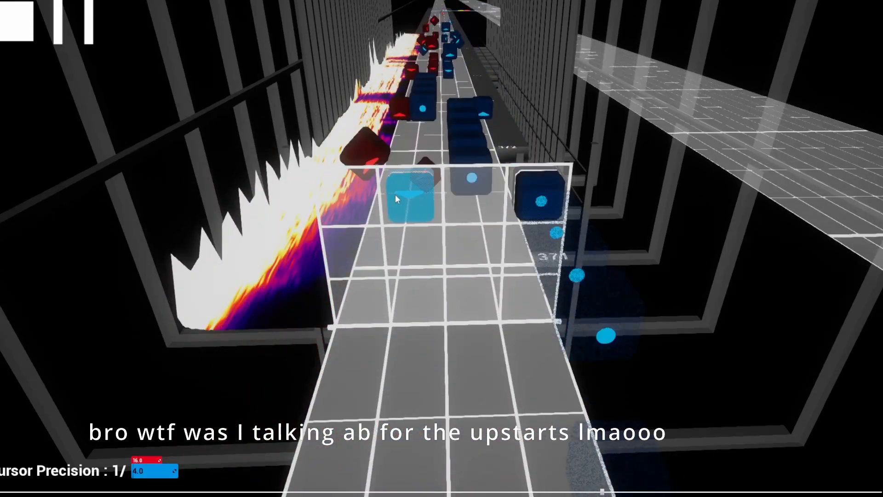
pyautogui.scroll(-5, 391, 198)
pyautogui.scroll(3, 387, 195)
pyautogui.click(536, 252)
pyautogui.press('space')
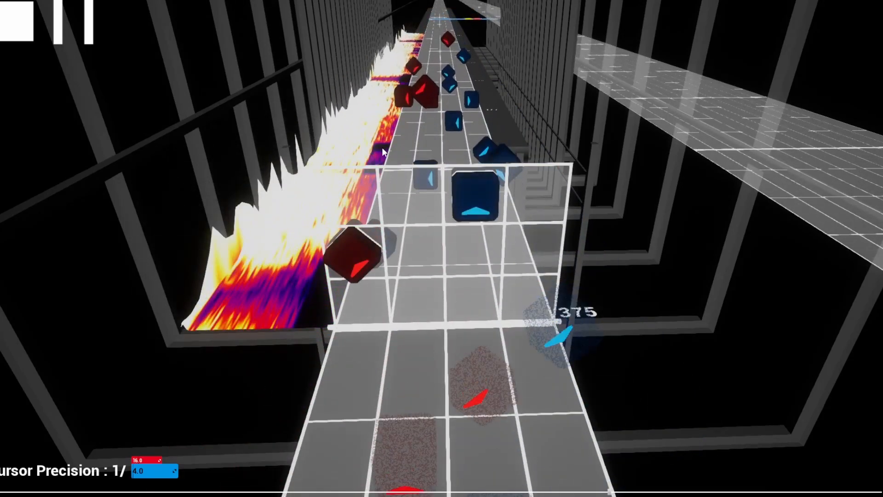
# Play the pattern from beat 375 to beat 377 and go back to just before beat 375.
pyautogui.press('space')
pyautogui.press('space')
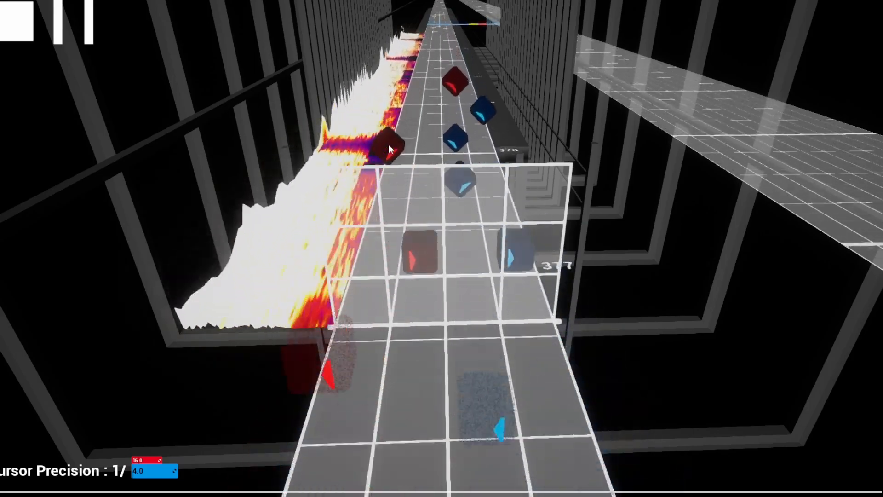
pyautogui.scroll(-7, 384, 163)
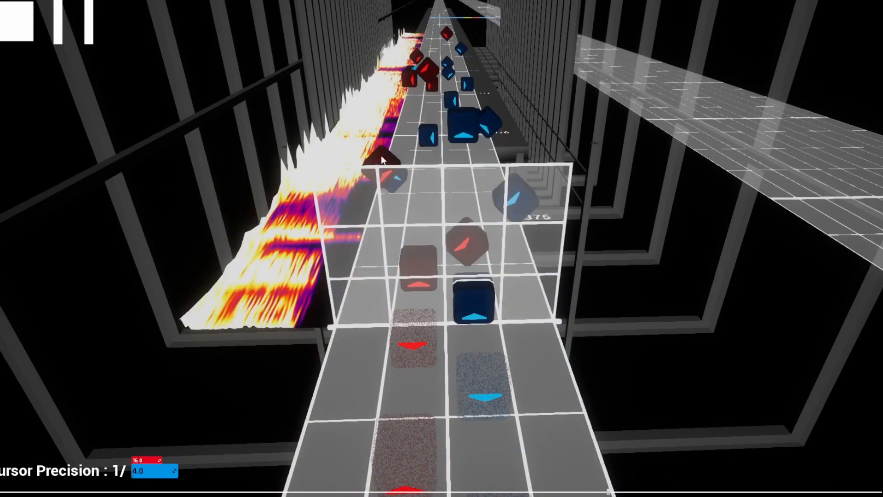
# Replay the notes after beat 375 and move to the closing red and blue notes at beat 378.
pyautogui.press('space')
pyautogui.press('space')
pyautogui.scroll(-2, 348, 235)
pyautogui.scroll(5, 344, 237)
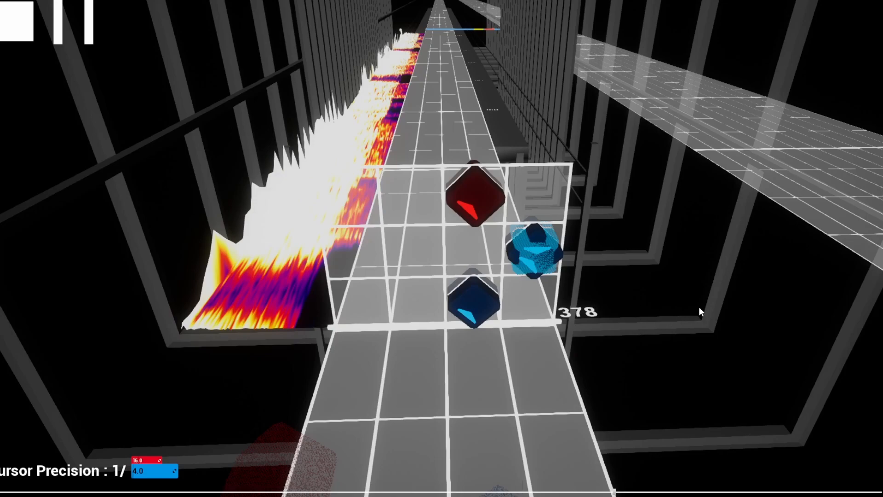
# Play the empty section from beat 378 to beat 381.
pyautogui.click(701, 279)
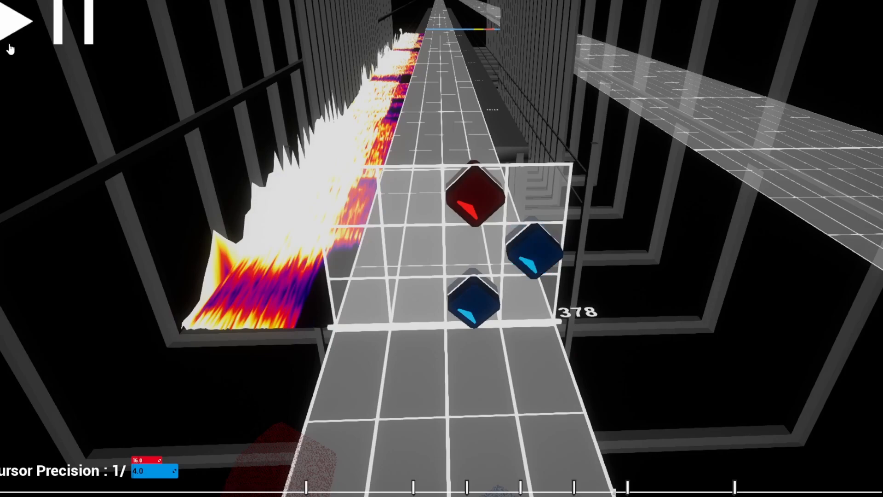
pyautogui.press('space')
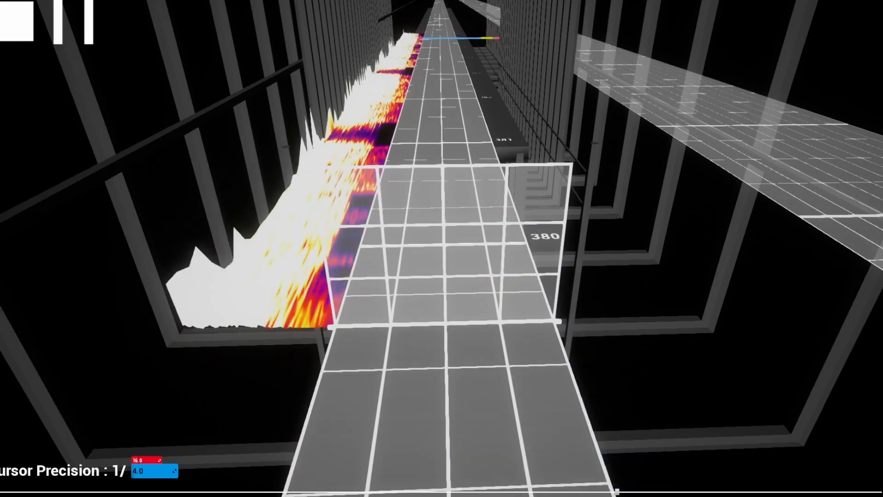
pyautogui.press('space')
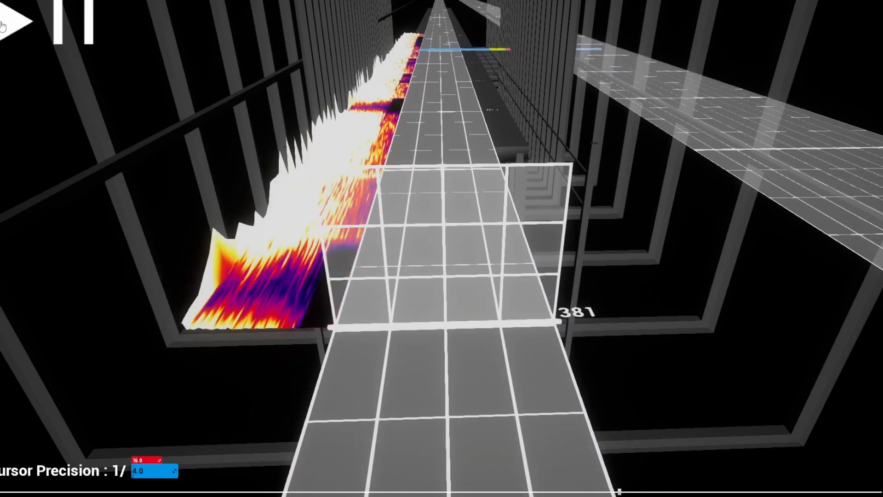
# Try a diagonal blue note in the top row of the third lane at beat 380 and play up to it.
pyautogui.scroll(-12, 408, 210)
pyautogui.scroll(-4, 409, 208)
pyautogui.scroll(4, 409, 208)
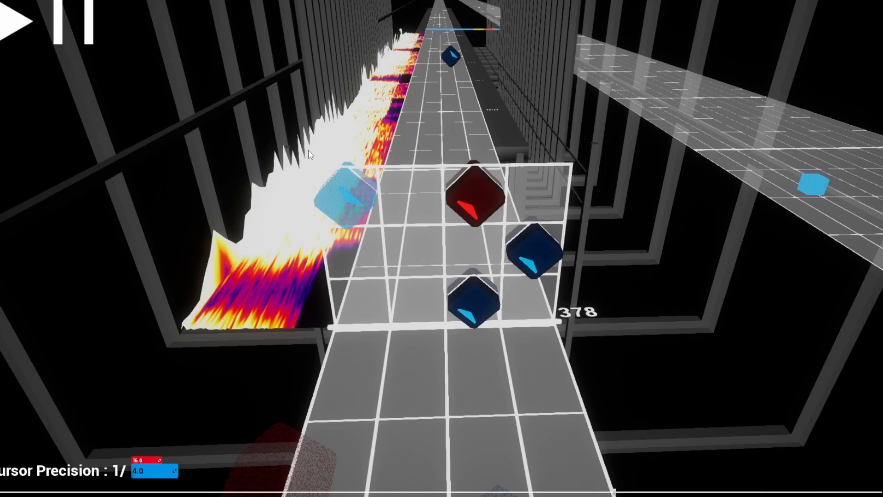
pyautogui.scroll(2, 382, 208)
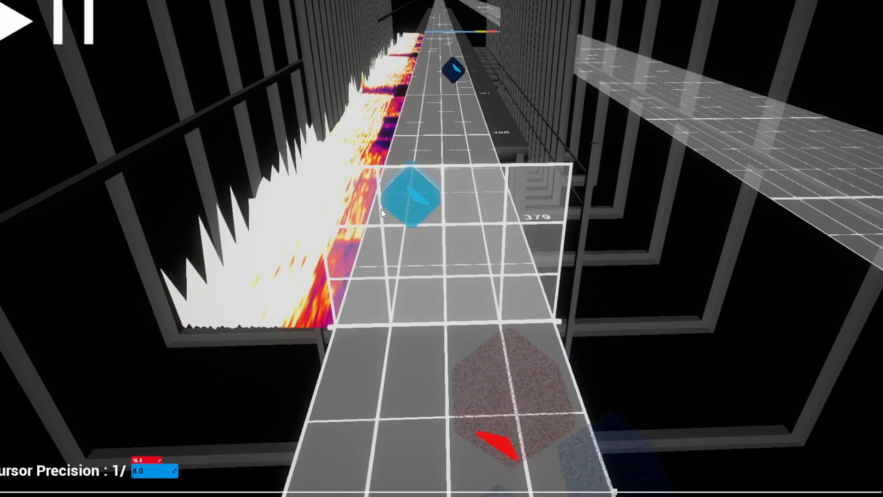
pyautogui.scroll(-4, 382, 205)
pyautogui.scroll(1, 386, 185)
pyautogui.scroll(2, 385, 183)
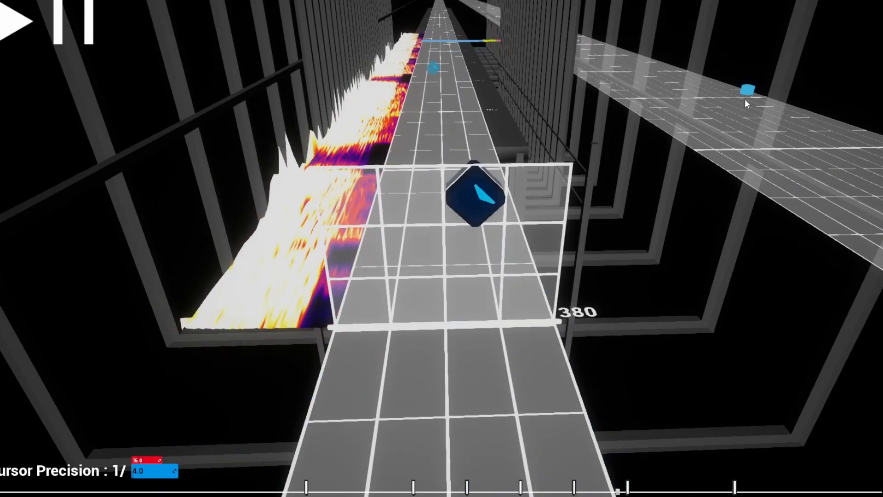
pyautogui.press('space')
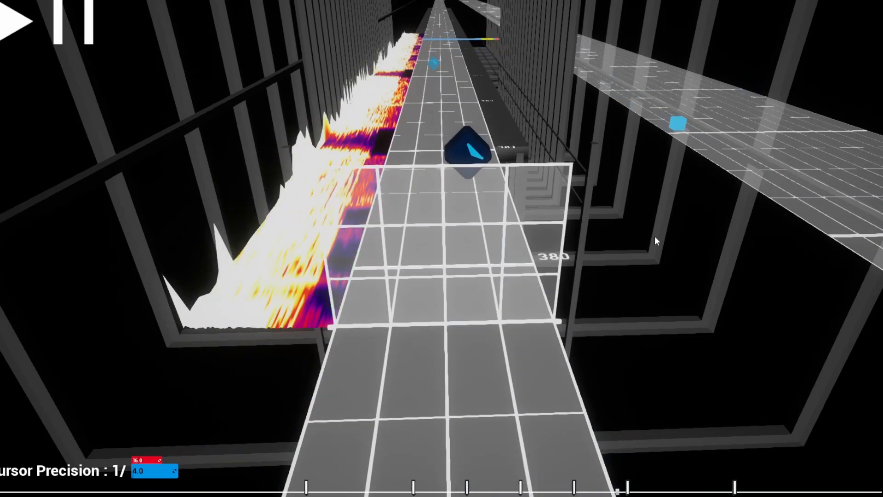
pyautogui.press('space')
# Stack two blue down notes in the rightmost lane and two red down notes in the leftmost lane at beat 380, and play them.
pyautogui.click(531, 299)
pyautogui.click(529, 252)
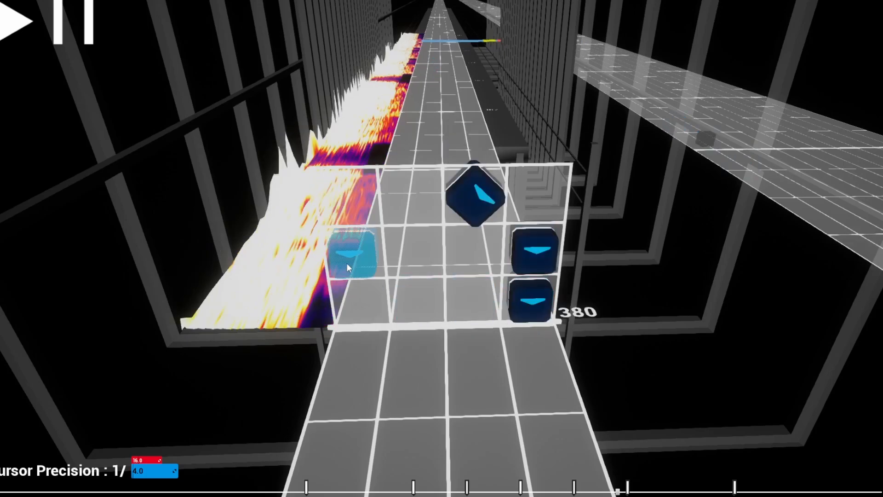
pyautogui.click(358, 303)
pyautogui.click(358, 252)
pyautogui.press('2')
pyautogui.press('space')
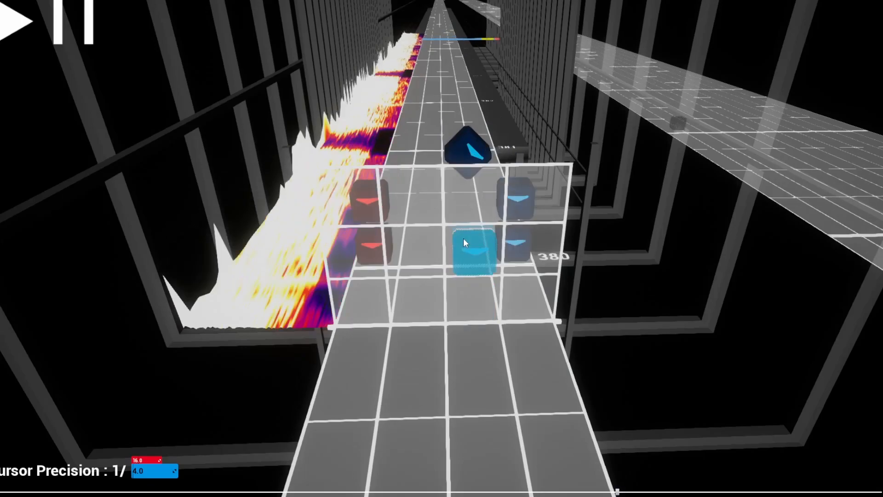
pyautogui.press('space')
# Fill the gap between beats 378 and 380 with red and blue notes, and check the pattern from beat 377.
pyautogui.scroll(-1, 453, 129)
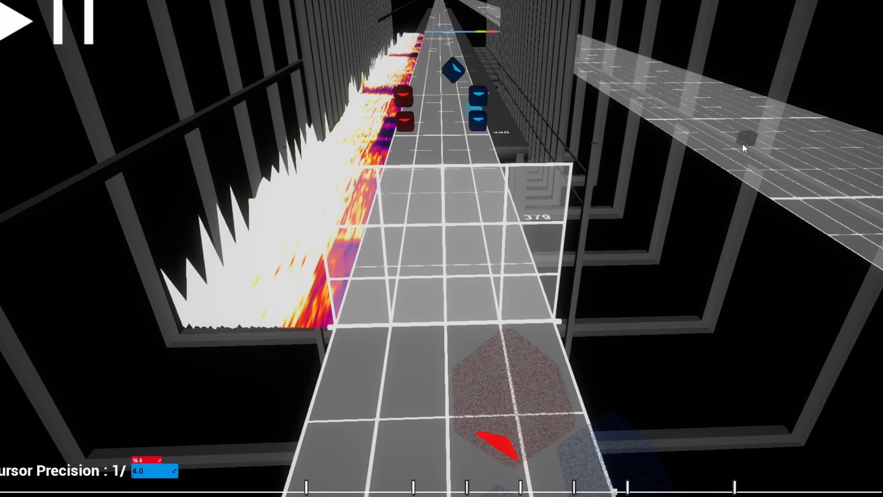
pyautogui.scroll(-2, 737, 143)
pyautogui.scroll(1, 729, 139)
pyautogui.scroll(-1, 726, 138)
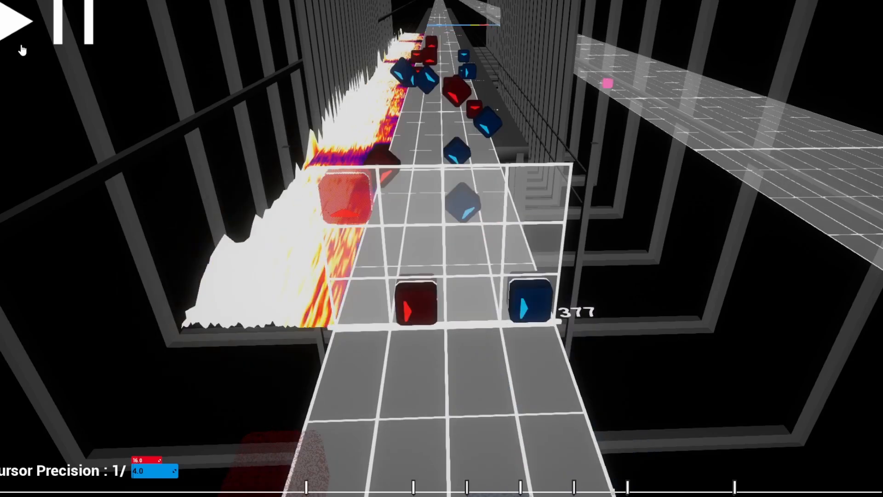
pyautogui.click(21, 49)
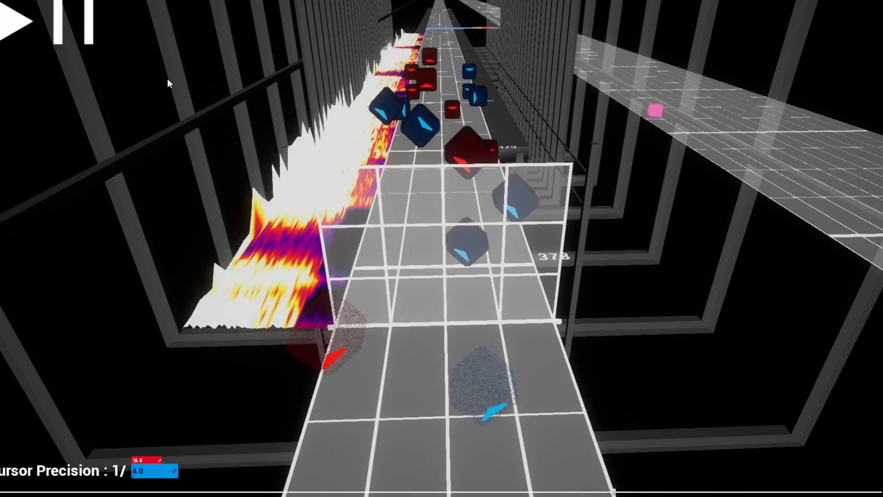
pyautogui.press('space')
pyautogui.scroll(2, 417, 269)
pyautogui.scroll(-3, 373, 278)
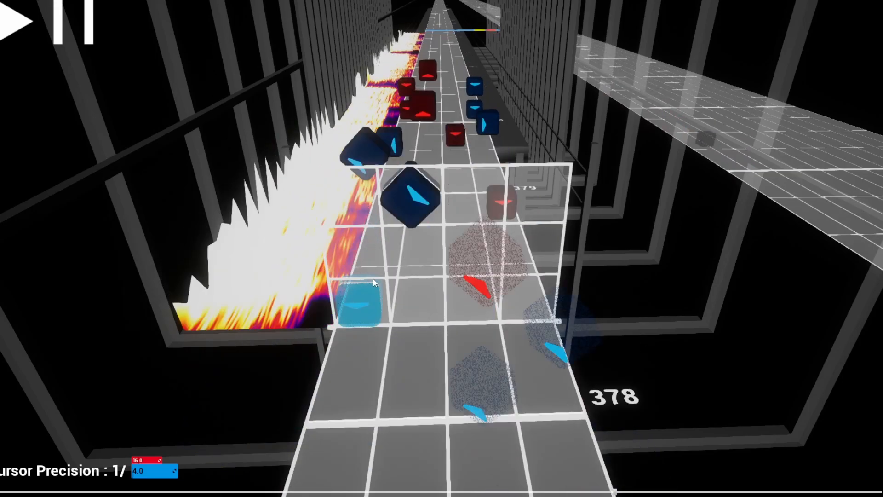
pyautogui.scroll(-1, 372, 278)
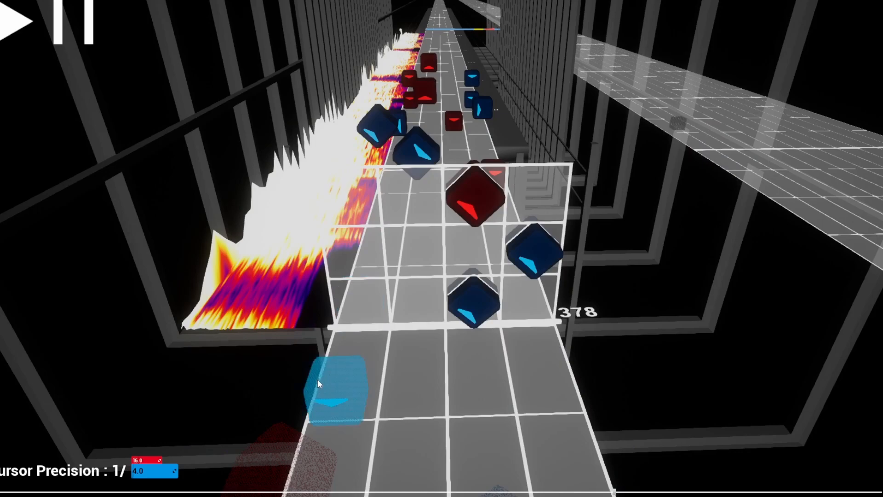
pyautogui.scroll(8, 408, 311)
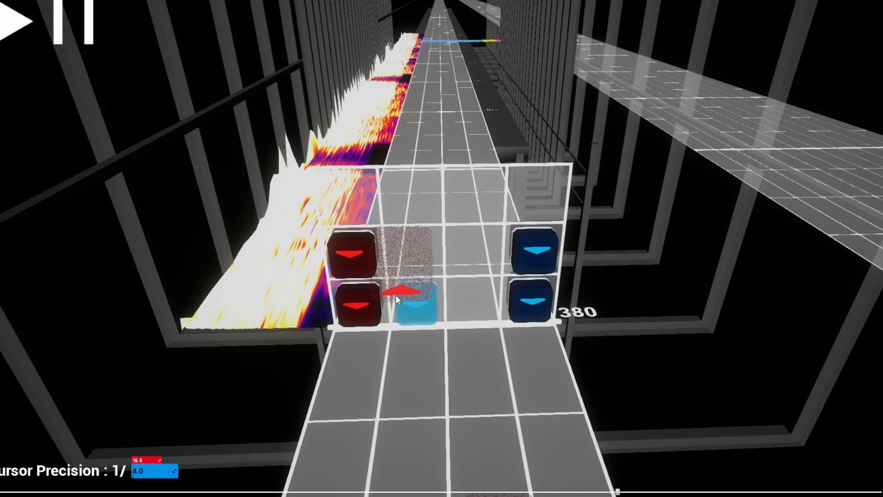
# Try diagonal blue notes at quarter-beat spacing between beats 380 and 381, alternating between the second and rightmost lanes.
pyautogui.scroll(4, 396, 294)
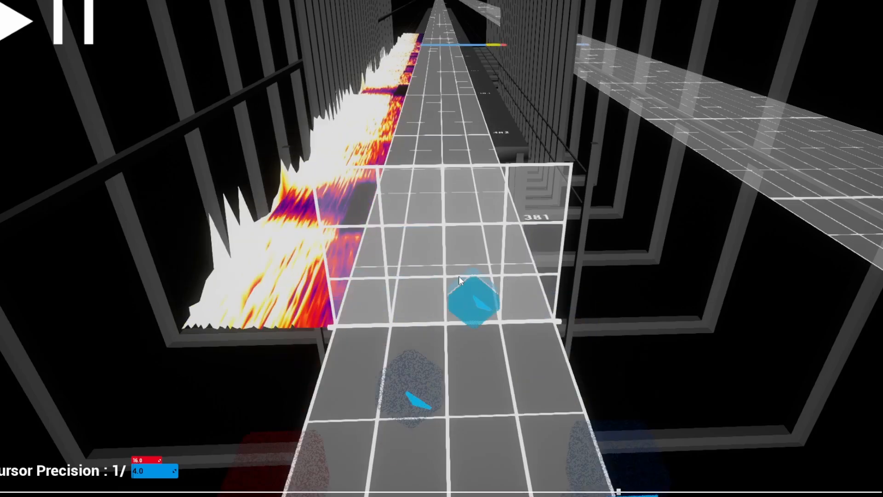
pyautogui.scroll(2, 414, 291)
pyautogui.scroll(-2, 488, 283)
pyautogui.scroll(1, 520, 304)
pyautogui.scroll(-1, 510, 302)
pyautogui.scroll(1, 401, 307)
pyautogui.scroll(2, 421, 291)
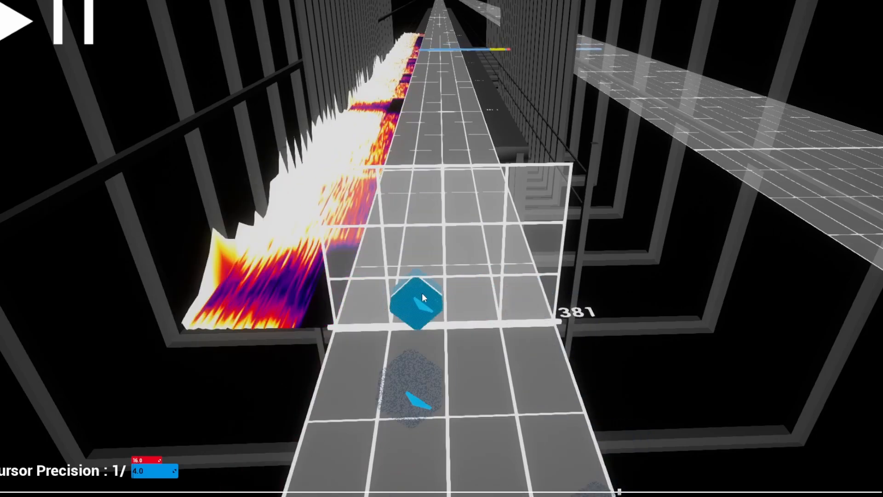
pyautogui.scroll(-1, 476, 276)
pyautogui.scroll(-1, 415, 283)
pyautogui.scroll(-1, 505, 283)
pyautogui.scroll(1, 370, 254)
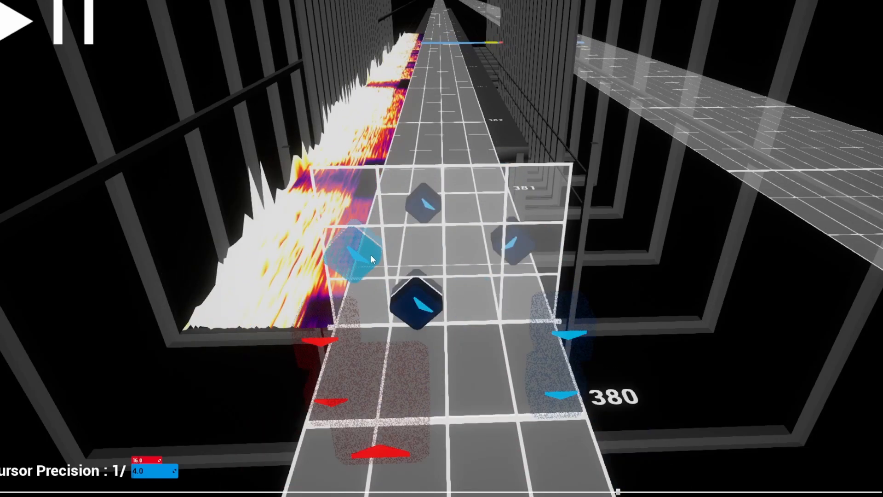
pyautogui.scroll(1, 380, 268)
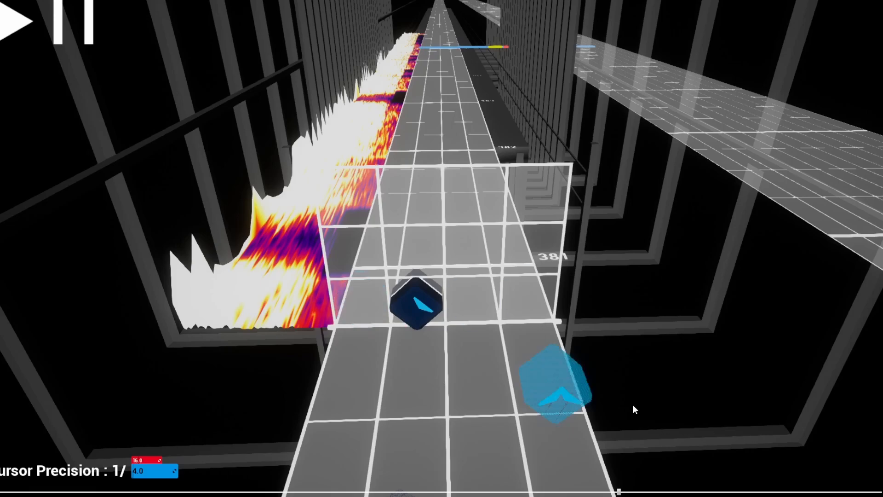
# Replace the stacked blue notes at beat 380 with one diagonal blue note and continue quarter-beat blue notes up to beat 381.
pyautogui.scroll(4, 691, 347)
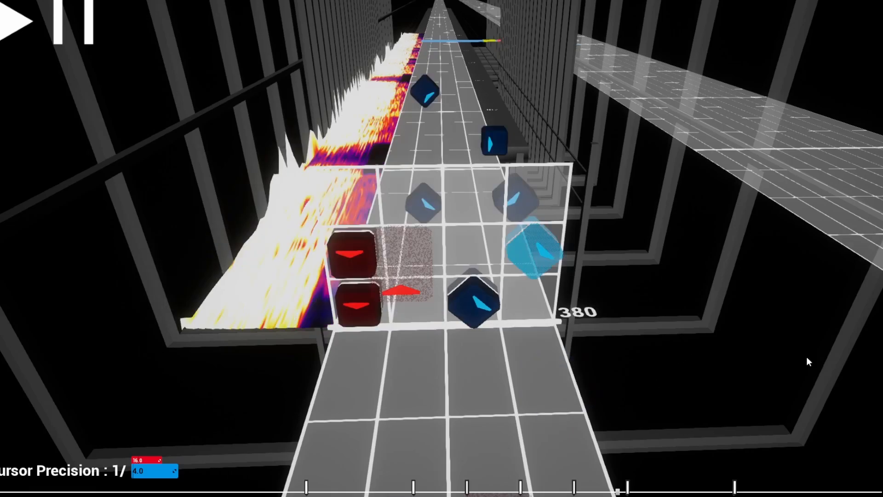
pyautogui.scroll(6, 725, 312)
pyautogui.scroll(-12, 720, 315)
pyautogui.scroll(4, 681, 306)
pyautogui.scroll(2, 540, 247)
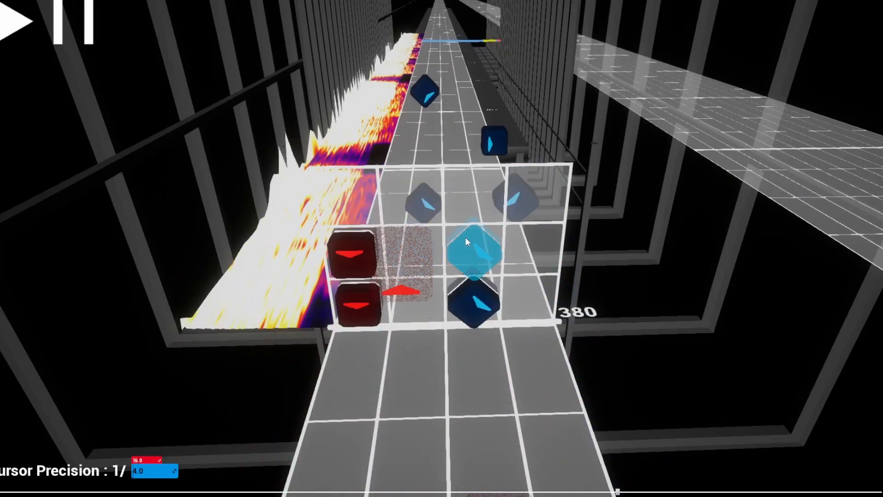
pyautogui.scroll(-3, 492, 239)
pyautogui.scroll(-1, 492, 238)
pyautogui.scroll(-1, 524, 229)
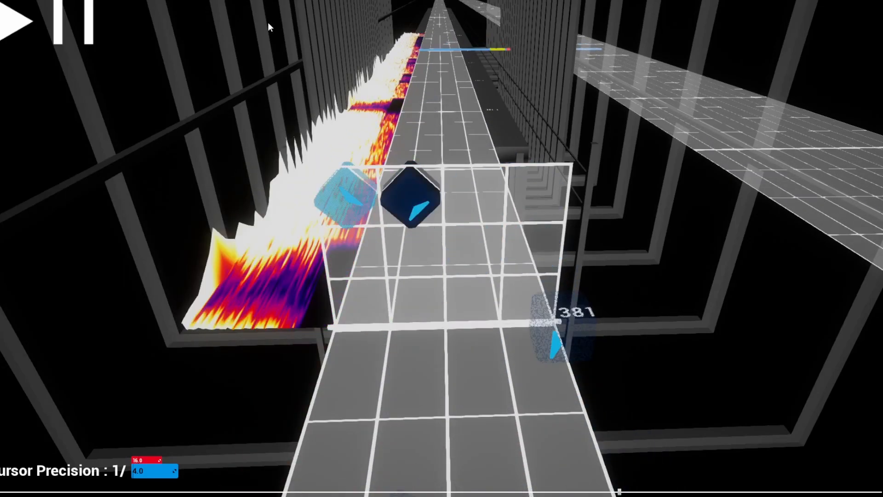
# Play the blue note run around beats 380 and 381 several times to check its flow.
pyautogui.press('space')
pyautogui.press('space')
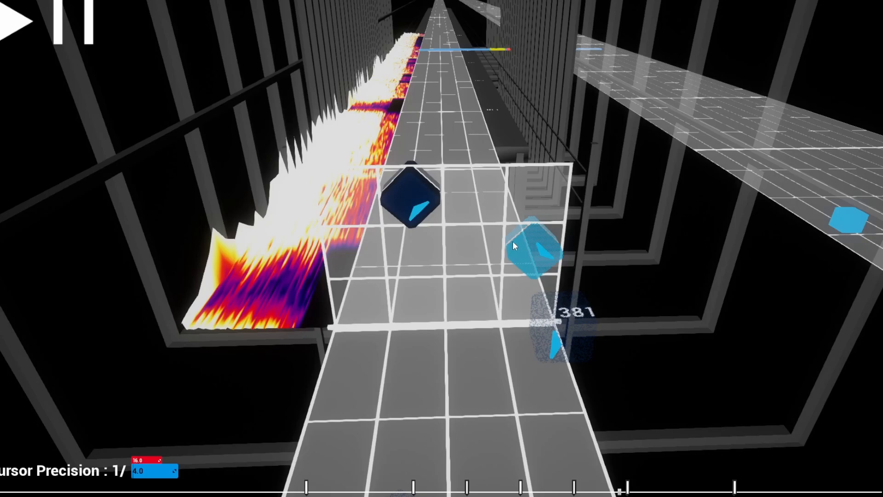
pyautogui.press('space')
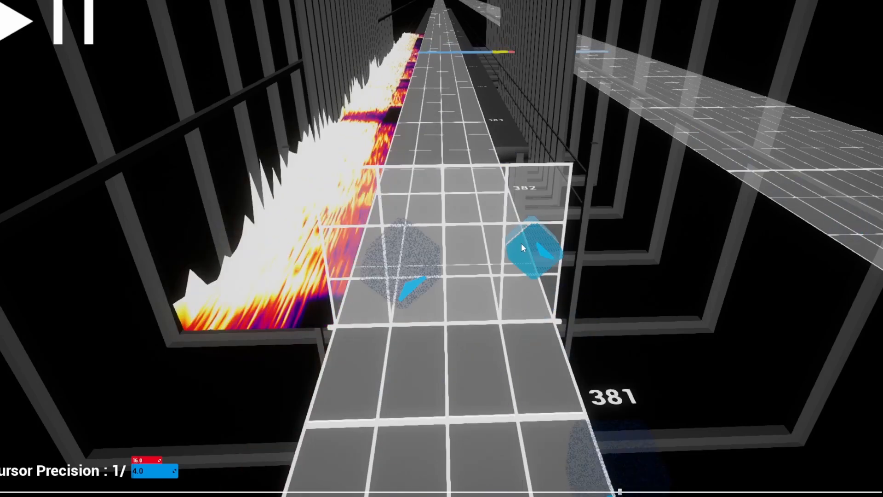
pyautogui.press('space')
pyautogui.press('space')
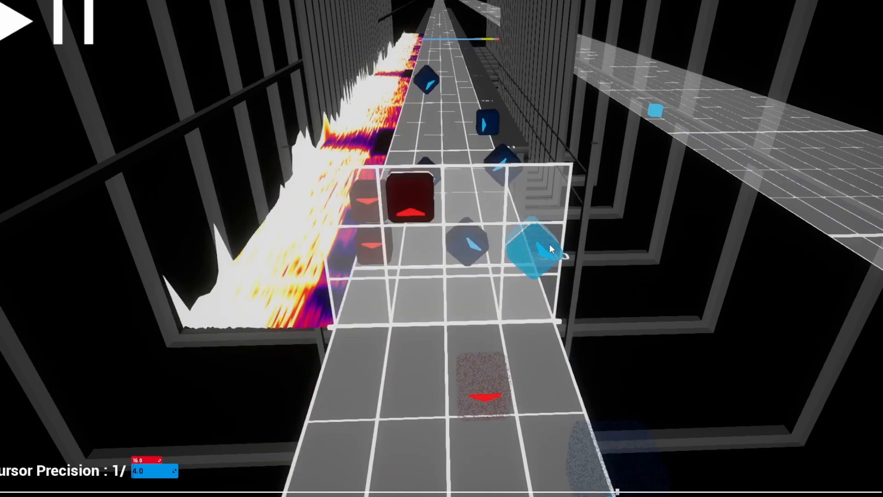
pyautogui.press('space')
pyautogui.press('space')
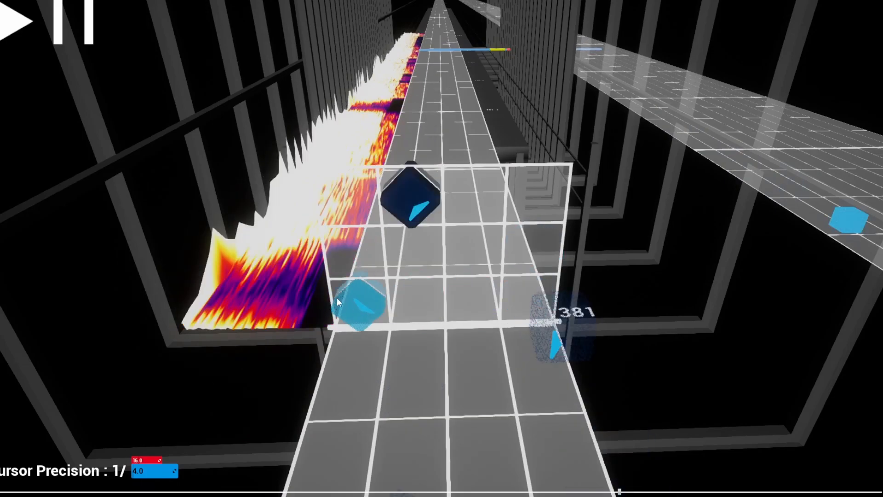
# Place two red up notes in the leftmost lane at beat 381, one in the bottom row and one in the top row.
pyautogui.press('1')
pyautogui.press('space')
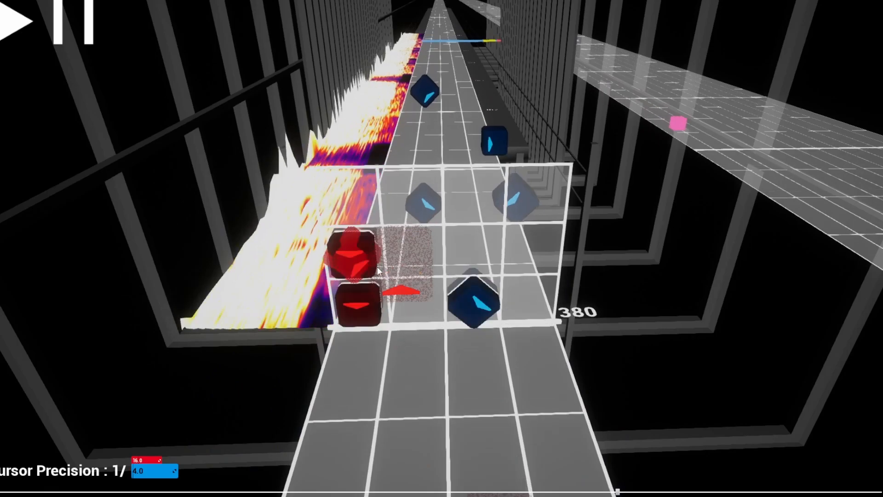
pyautogui.press('space')
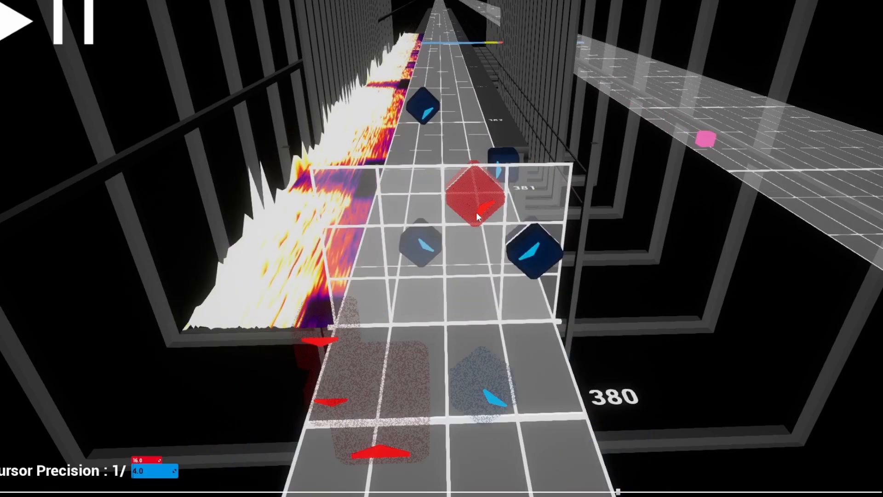
pyautogui.press('space')
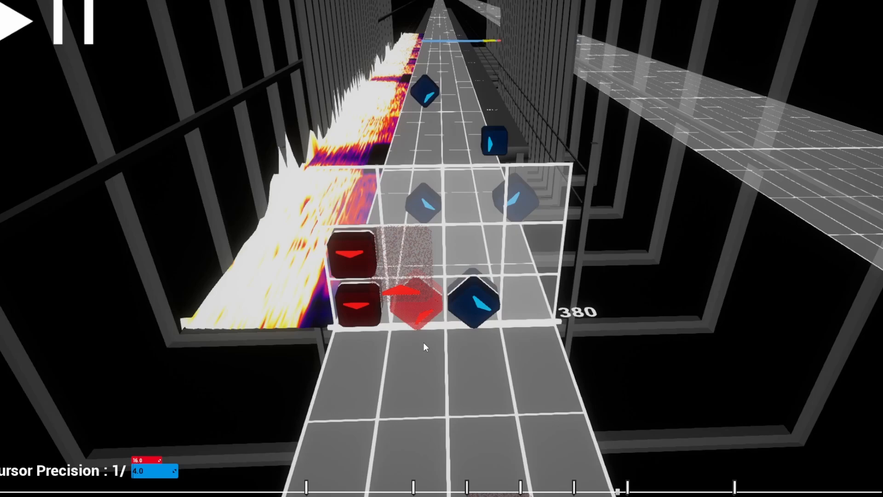
pyautogui.scroll(-4, 437, 263)
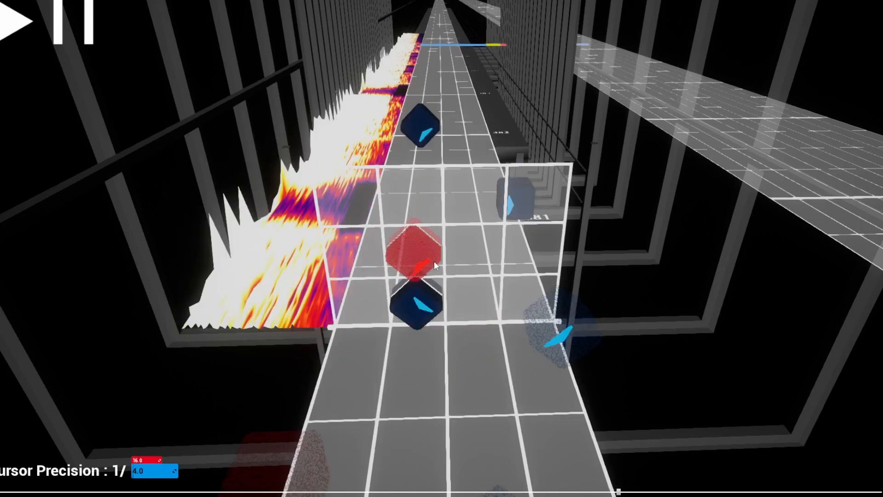
pyautogui.click(338, 188)
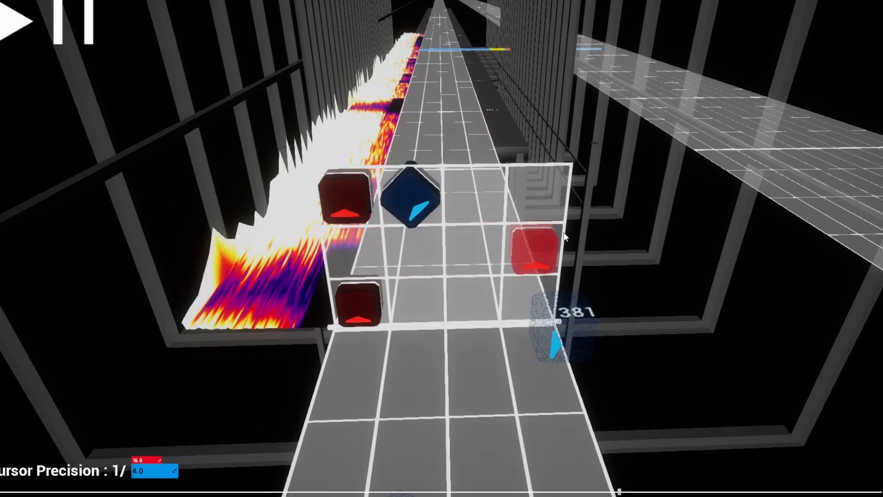
pyautogui.scroll(1, 601, 217)
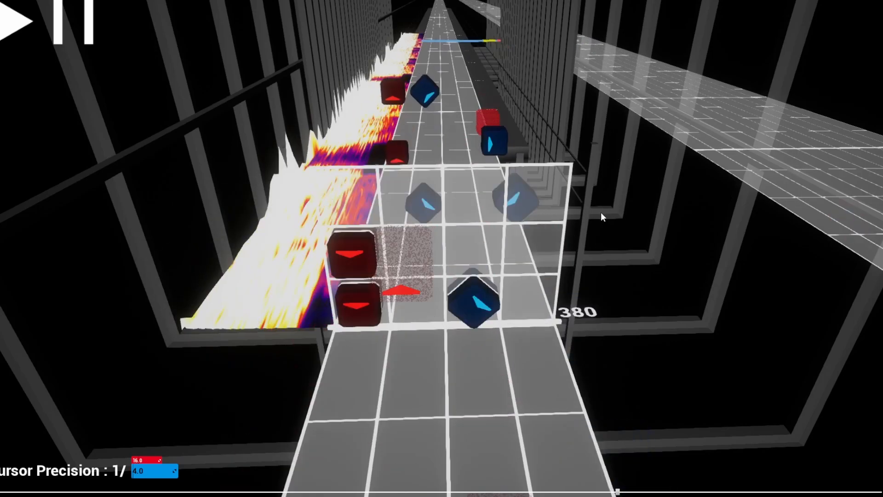
pyautogui.scroll(-1, 592, 219)
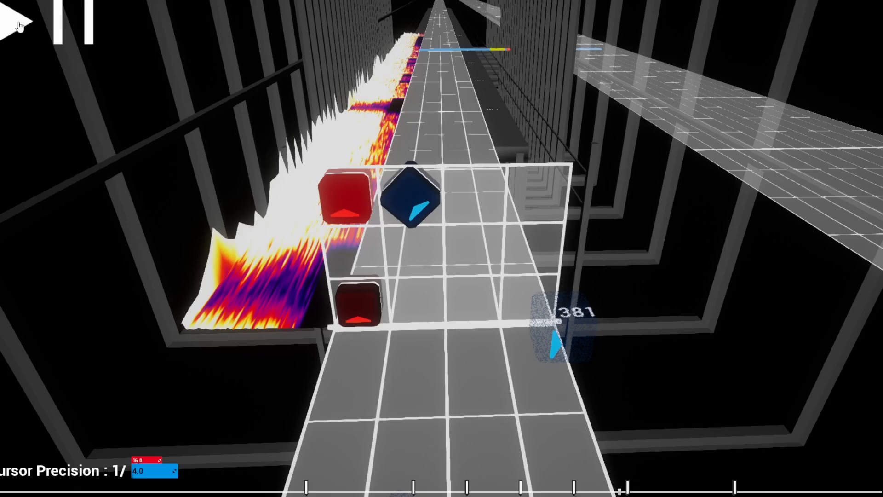
# Place right-facing blue notes in the middle row of the leftmost and rightmost lanes at beat 381.5.
pyautogui.click(3, 23)
pyautogui.click(4, 22)
pyautogui.scroll(2, 391, 251)
pyautogui.press('2')
pyautogui.press('d')
pyautogui.click(366, 255)
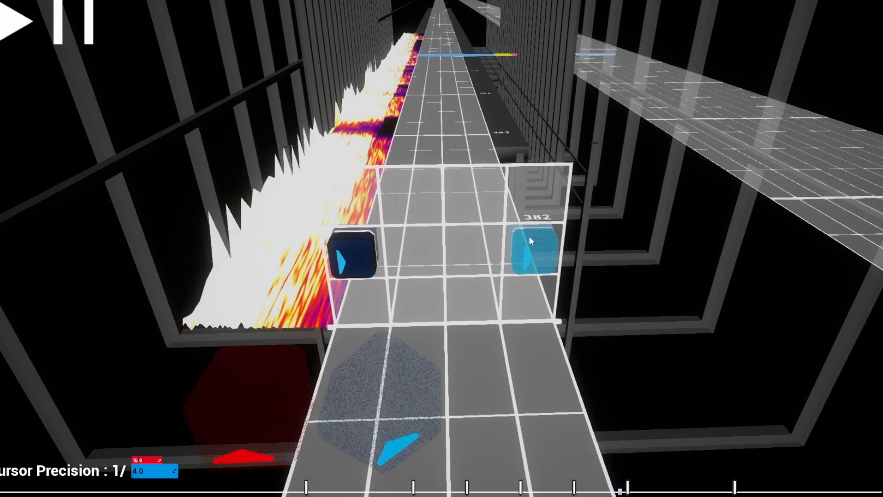
pyautogui.click(530, 236)
# Play back the notes around beat 381 and return to the blue pair at beat 381.5.
pyautogui.scroll(-6, 509, 256)
pyautogui.press('space')
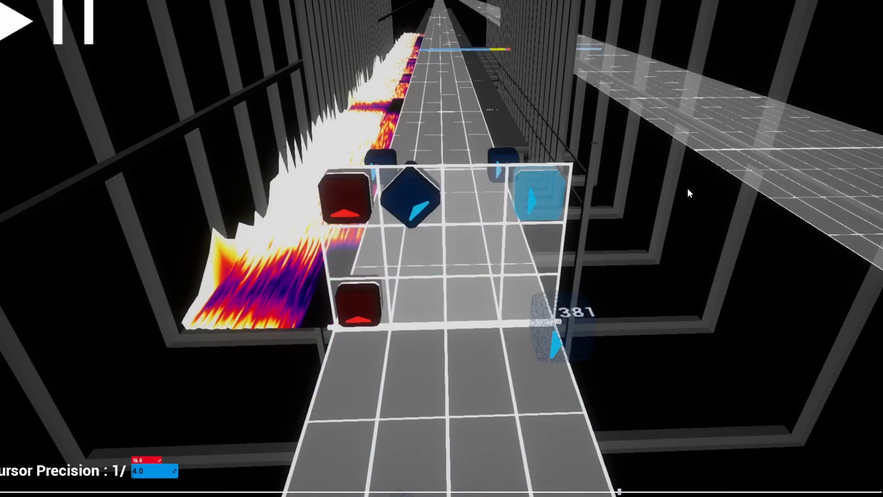
pyautogui.press('space')
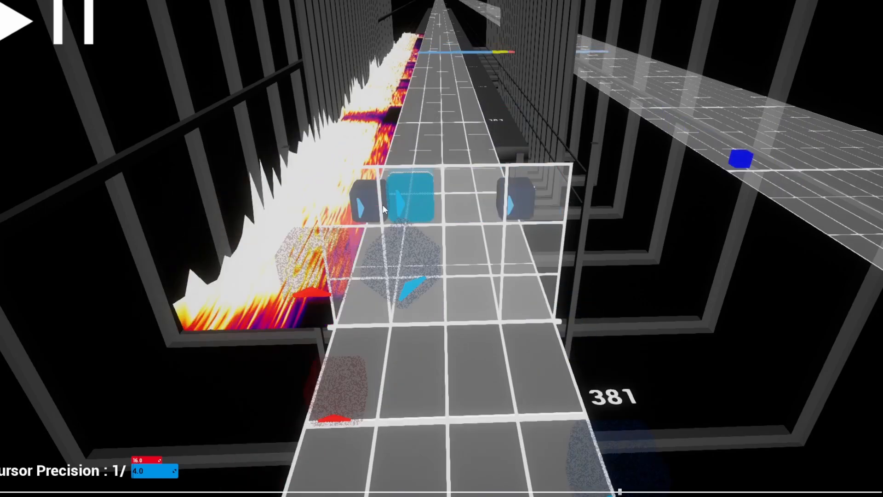
pyautogui.press('space')
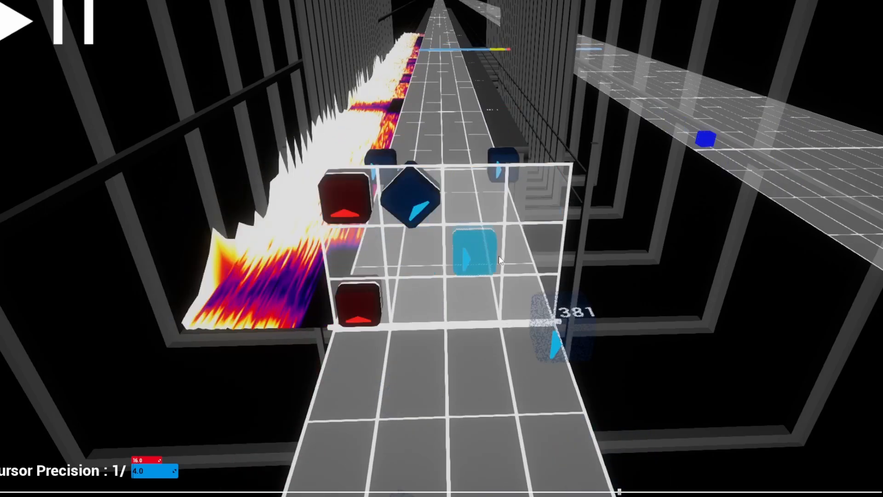
pyautogui.scroll(4, 488, 260)
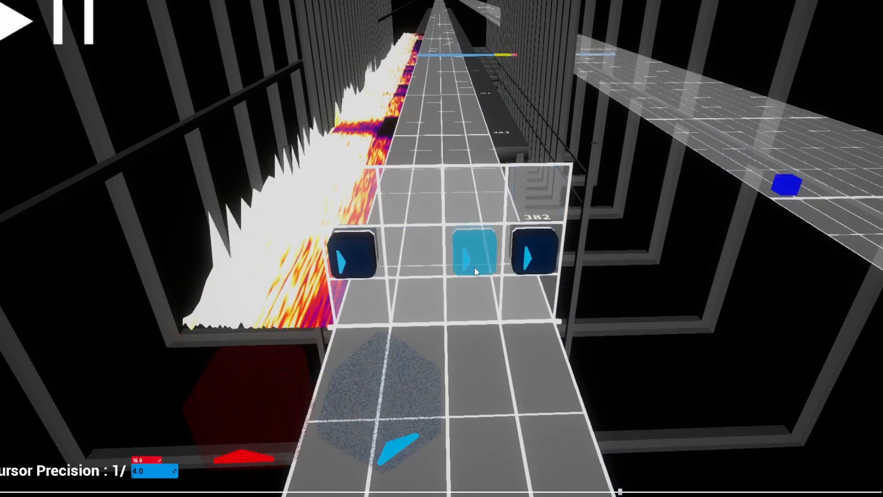
# Place a down-left blue note in the bottom row of the third lane at beat 382.
pyautogui.scroll(2, 569, 257)
pyautogui.click(486, 196)
pyautogui.press('space')
pyautogui.press('space')
pyautogui.press('space')
pyautogui.scroll(-1, 461, 216)
pyautogui.middleClick(463, 213)
pyautogui.scroll(-4, 290, 350)
pyautogui.press('space')
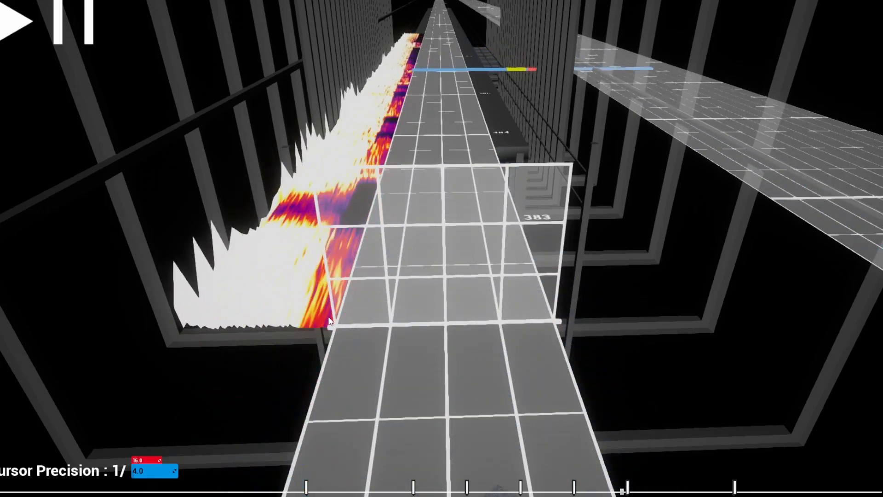
# Play back the passage between beats 380.75 and 382 to check how the new blue note flows.
pyautogui.press('space')
pyautogui.scroll(-5, 273, 323)
pyautogui.scroll(3, 273, 323)
pyautogui.press('space')
pyautogui.click(17, 23)
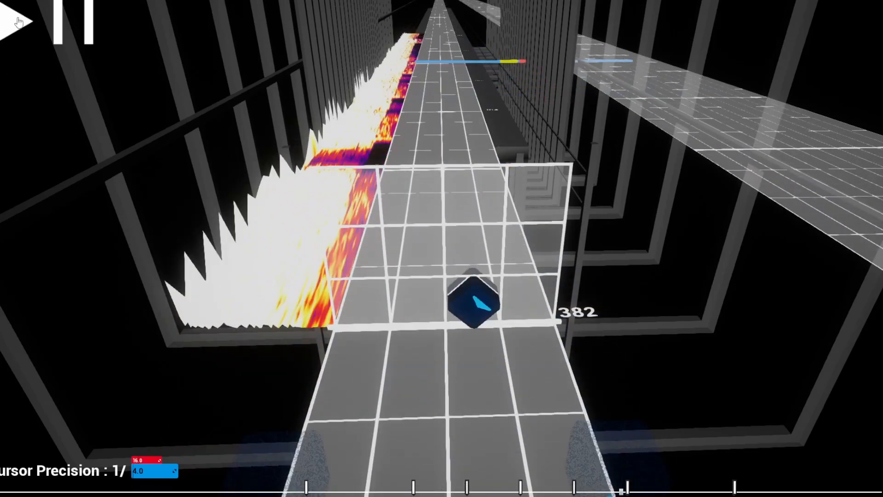
pyautogui.scroll(-4, 201, 158)
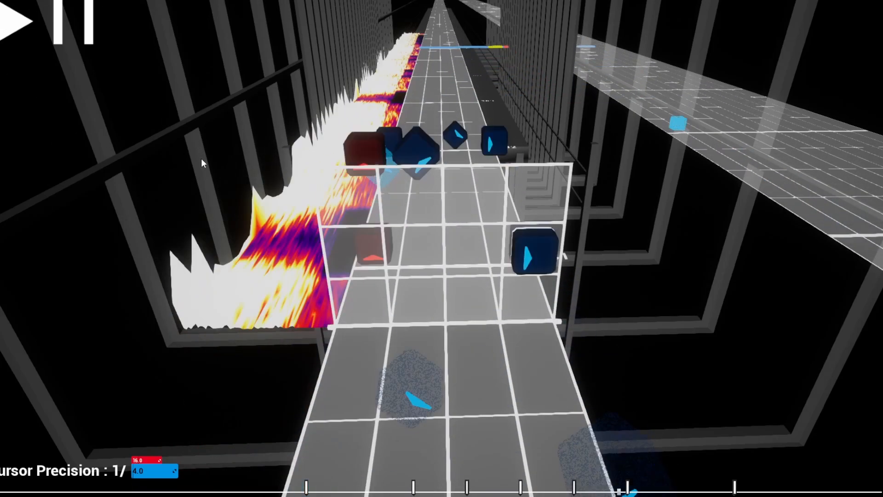
pyautogui.press('space')
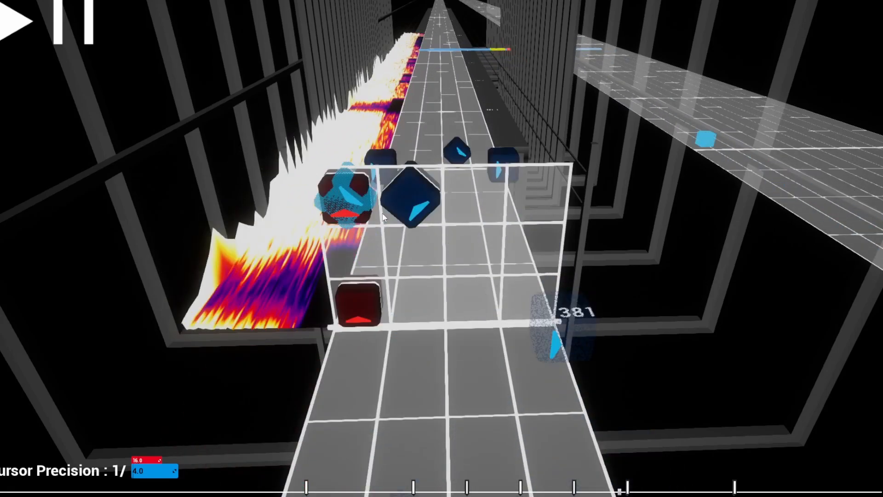
pyautogui.click(458, 287)
pyautogui.scroll(1, 459, 287)
pyautogui.click(31, 28)
pyautogui.click(31, 28)
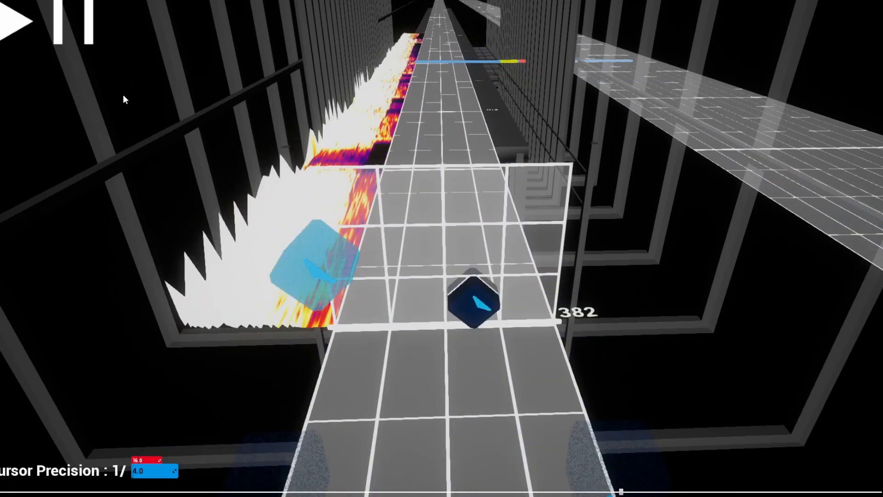
# Step back through the pattern to beat 379 and play it forward from beat 380 to the blue pair at beat 381.5.
pyautogui.scroll(-5, 487, 195)
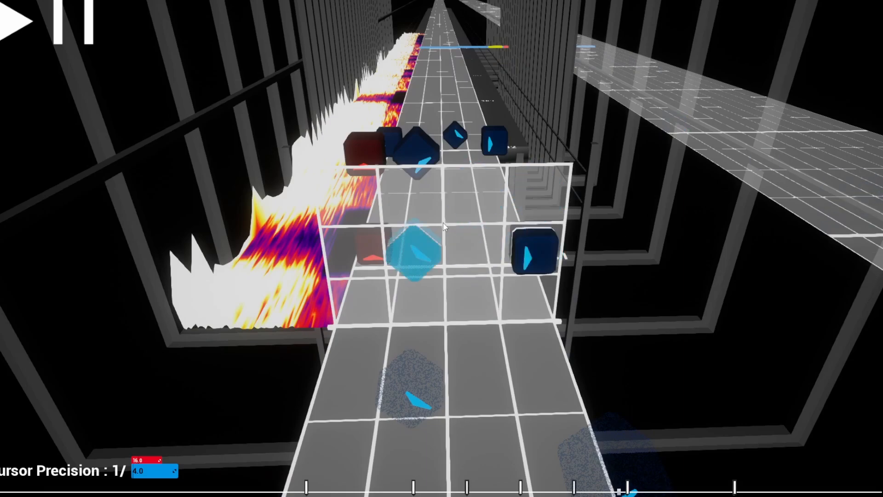
pyautogui.scroll(-5, 504, 243)
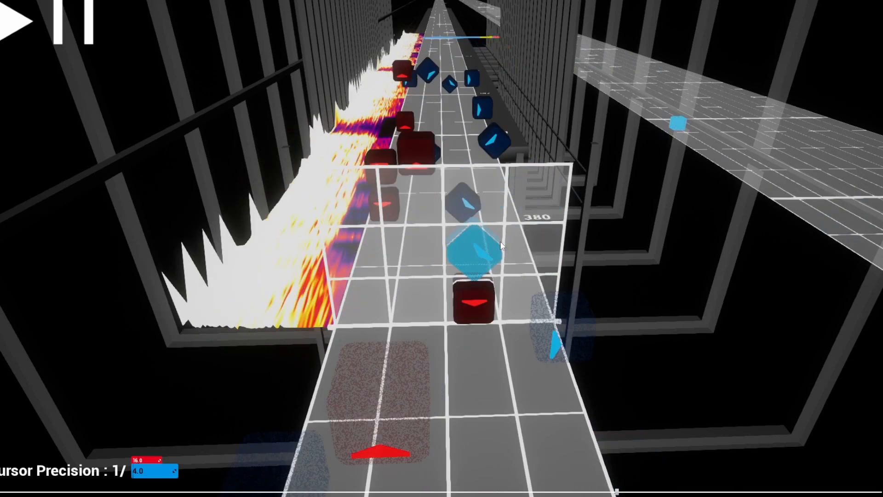
pyautogui.scroll(-4, 498, 241)
pyautogui.scroll(4, 495, 240)
pyautogui.scroll(-4, 500, 245)
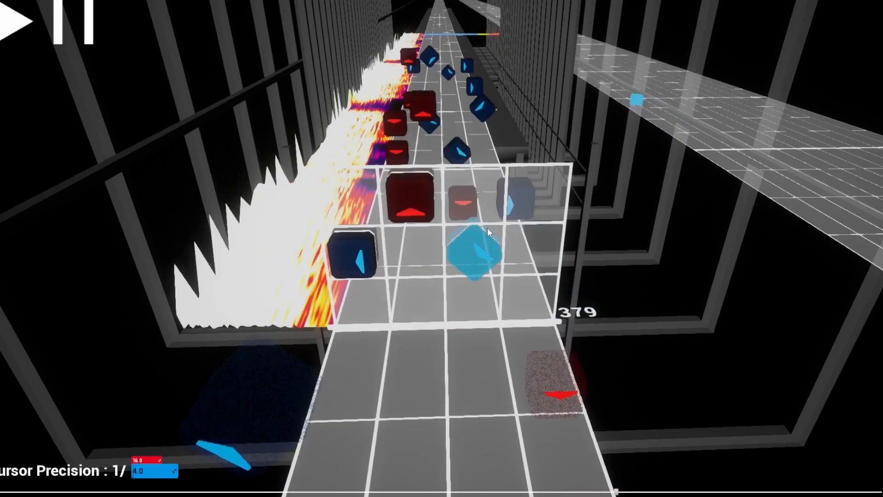
pyautogui.scroll(4, 489, 223)
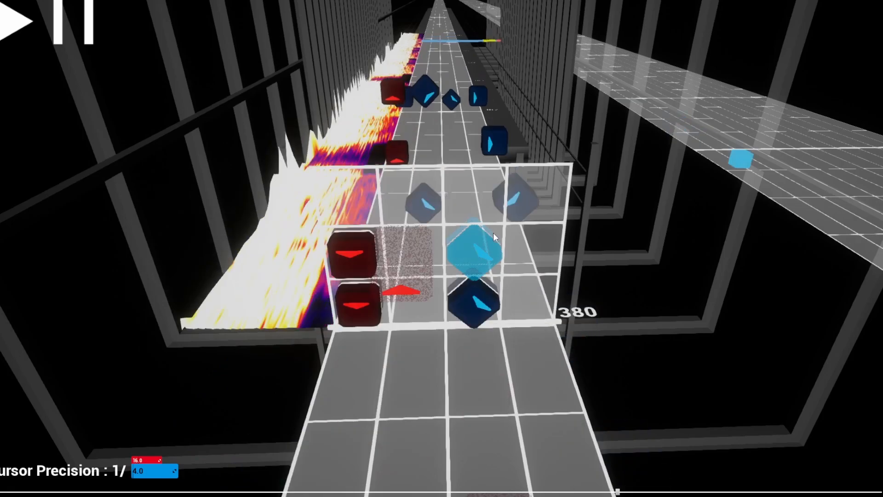
pyautogui.click(12, 36)
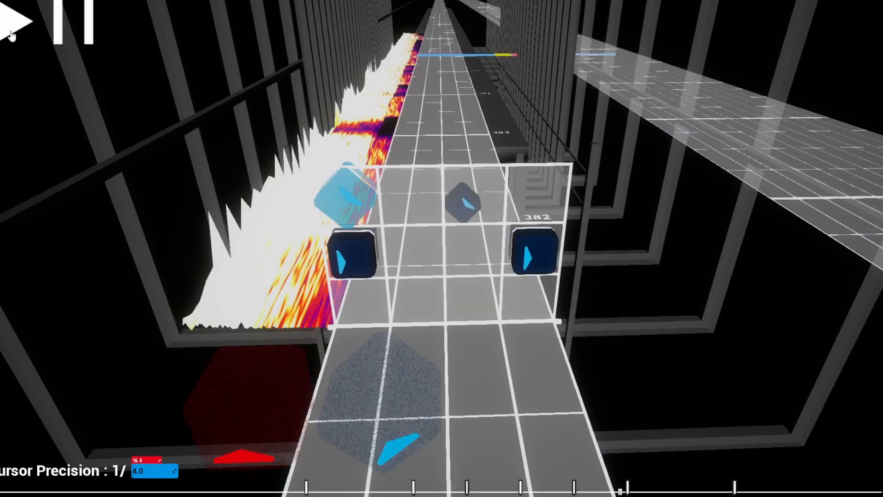
# Play back the passage from the blue pair at beat 381.5 to beat 382.25.
pyautogui.press('s')
pyautogui.press('1')
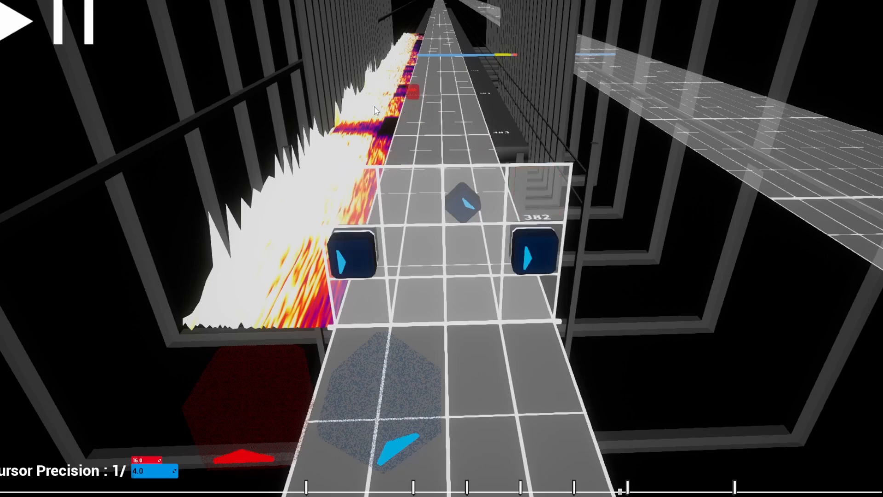
pyautogui.scroll(-1, 423, 294)
pyautogui.scroll(1, 423, 293)
pyautogui.press('space')
pyautogui.press('space')
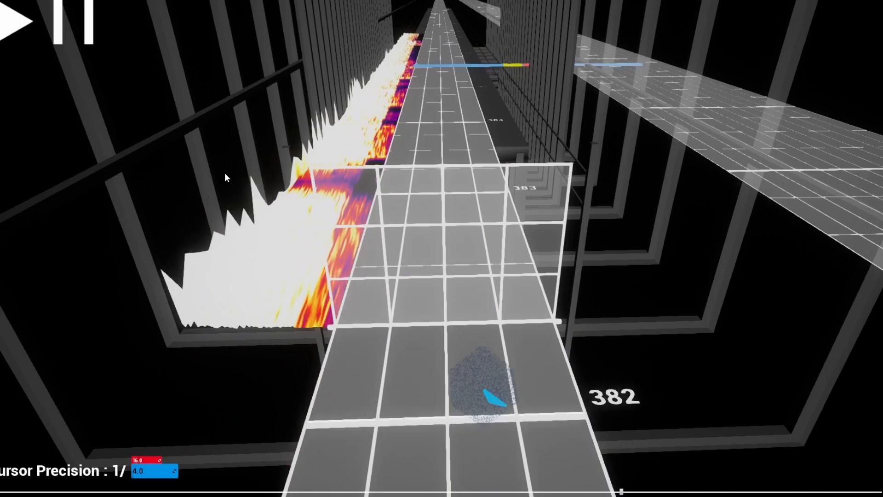
pyautogui.scroll(-3, 226, 173)
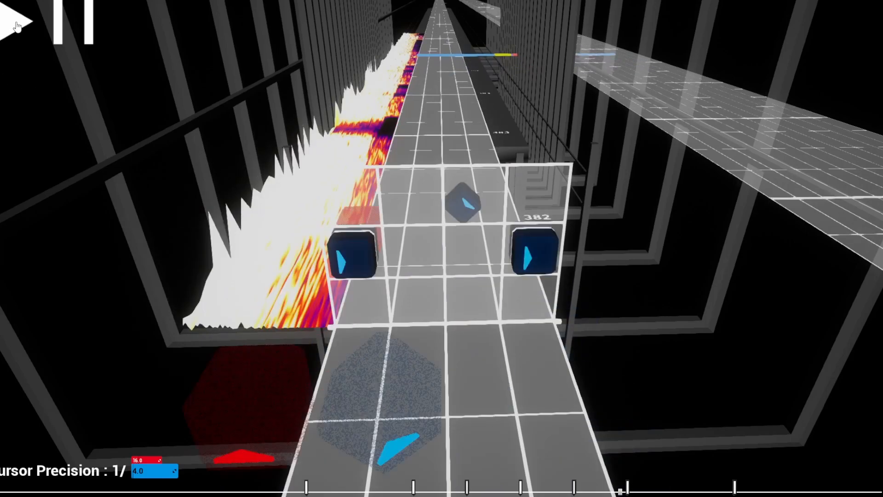
pyautogui.scroll(-2, 482, 251)
pyautogui.scroll(2, 483, 251)
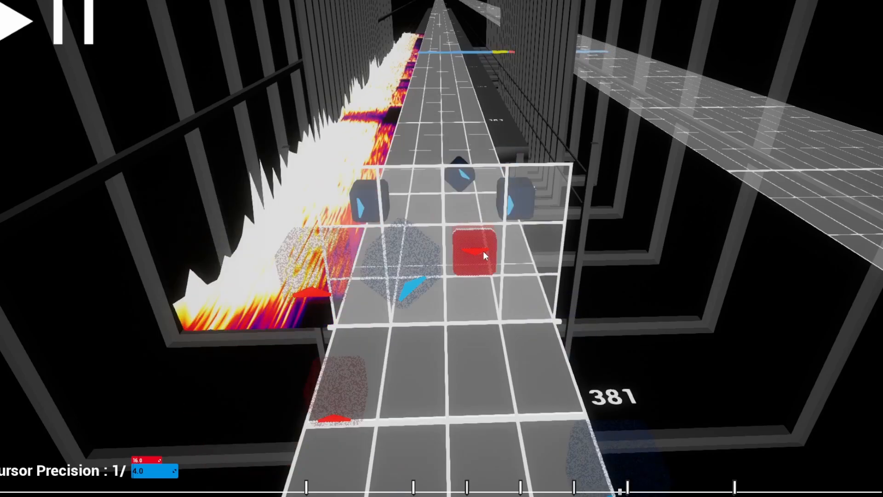
# Remove the blue note from the middle row of the leftmost lane at beat 381.5.
pyautogui.middleClick(535, 251)
pyautogui.middleClick(354, 253)
pyautogui.click(548, 241)
pyautogui.click(415, 252)
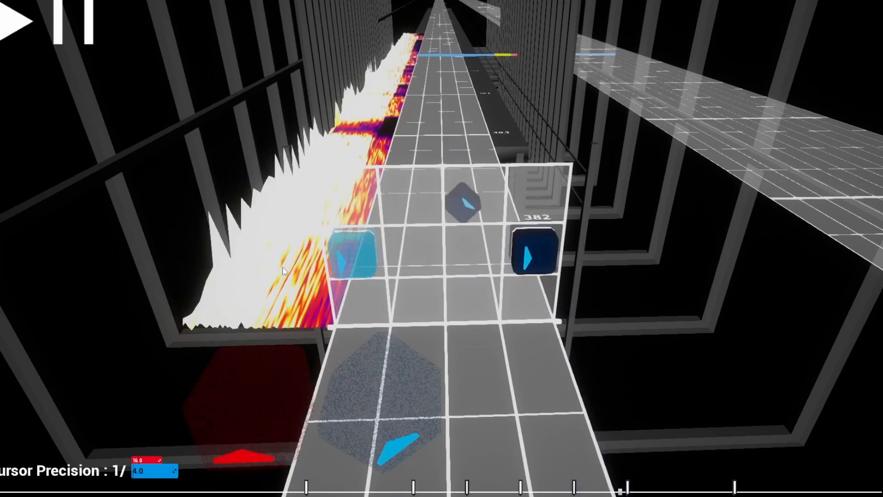
# Replace the blue note in the rightmost lane's middle row at beat 381.5 with a right-facing red note.
pyautogui.scroll(-4, 201, 222)
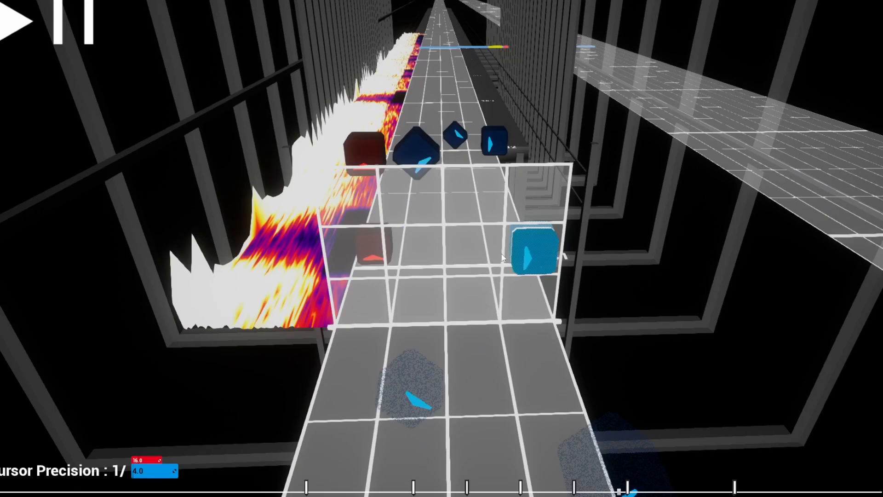
pyautogui.scroll(4, 493, 254)
pyautogui.scroll(-4, 494, 255)
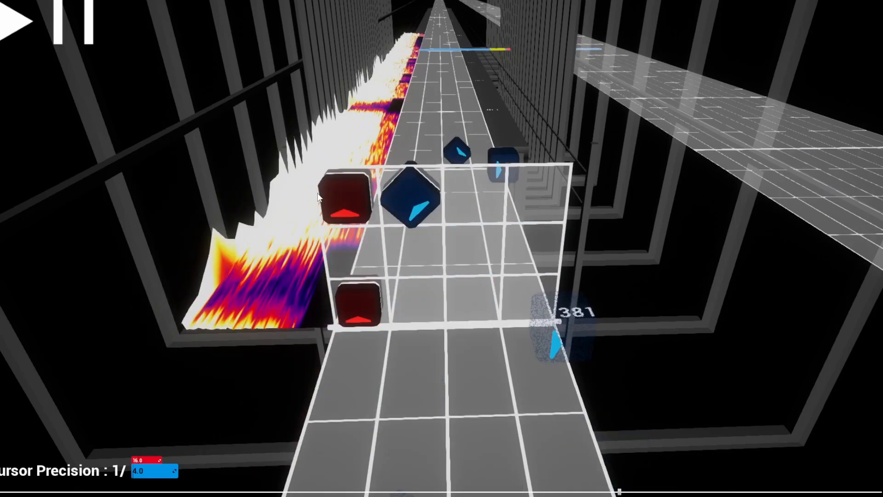
pyautogui.scroll(2, 451, 234)
pyautogui.scroll(1, 452, 234)
pyautogui.press('1')
pyautogui.click(536, 250)
# Place a down-right blue note in the bottom row of the third lane at beat 381.5.
pyautogui.scroll(-1, 450, 308)
pyautogui.press('2')
pyautogui.scroll(1, 451, 308)
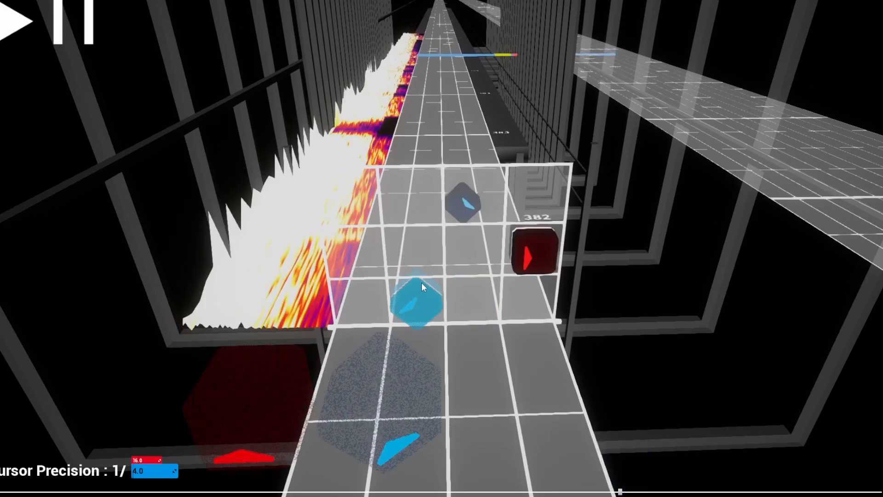
pyautogui.click(473, 302)
# Place a left-facing red note in the leftmost lane at beat 381.75 and a right-facing one in the rightmost lane at beat 382, both middle row.
pyautogui.scroll(1, 396, 284)
pyautogui.press('1')
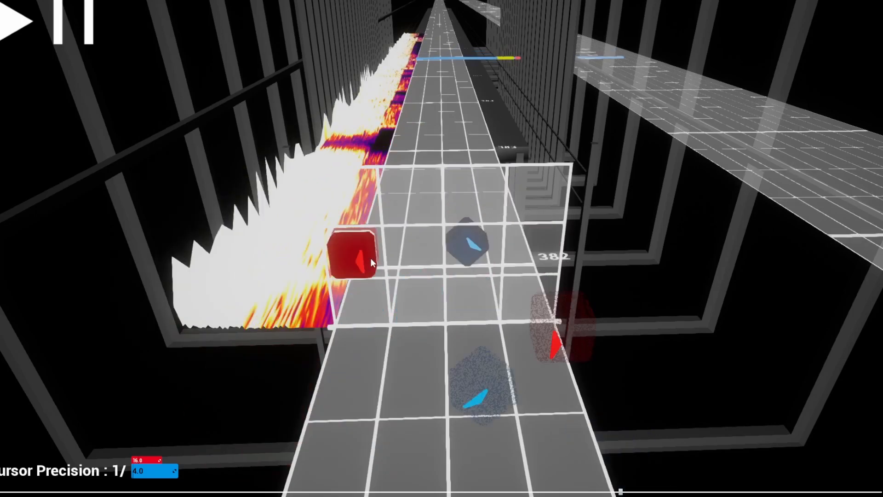
pyautogui.scroll(-1, 474, 295)
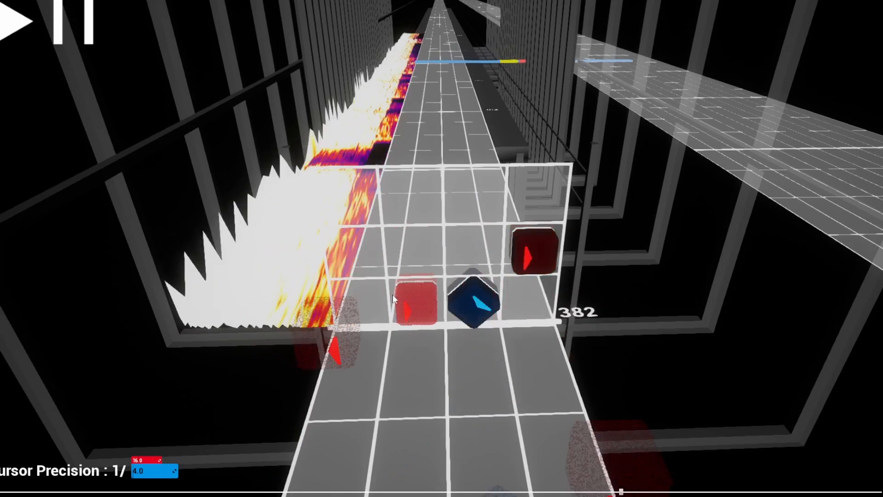
pyautogui.scroll(1, 383, 281)
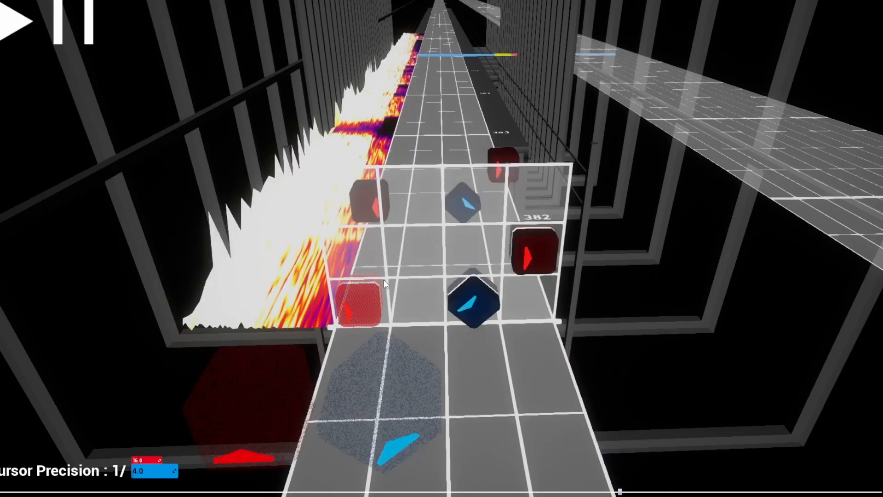
pyautogui.scroll(-1, 380, 280)
pyautogui.click(16, 27)
pyautogui.click(15, 25)
pyautogui.click(15, 26)
pyautogui.click(15, 26)
# Replace the blue note in the third lane at beat 382 with a down-facing blue note in the second lane's bottom row.
pyautogui.middleClick(457, 291)
pyautogui.press('2')
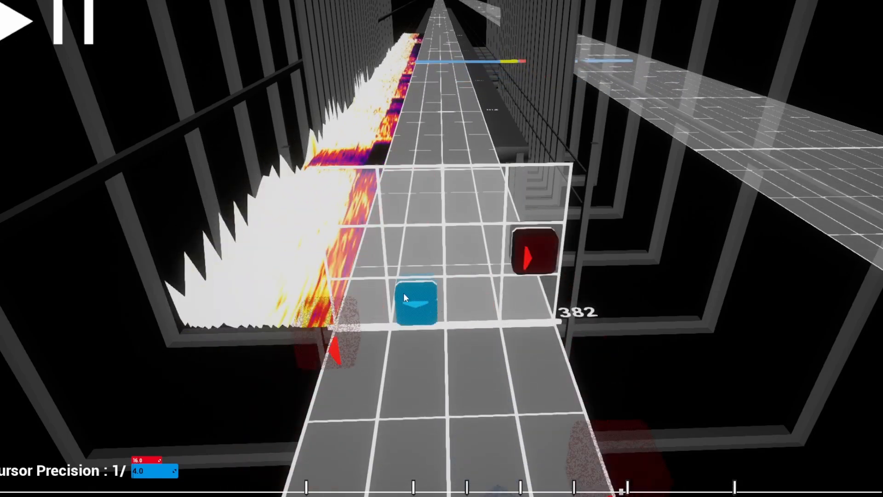
pyautogui.click(415, 297)
pyautogui.scroll(-4, 387, 281)
pyautogui.press('space')
pyautogui.press('space')
pyautogui.scroll(1, 419, 278)
pyautogui.scroll(-5, 420, 279)
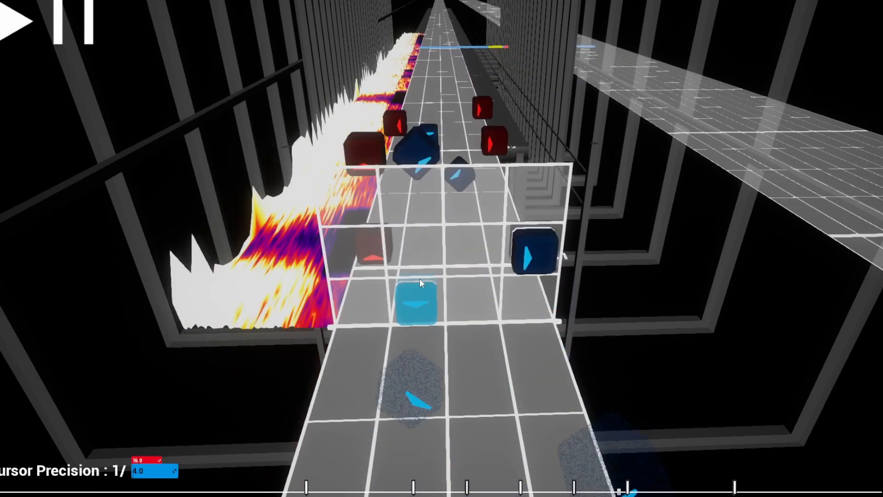
# Replace the down-facing blue note at beat 382 with a down-left blue note in the same position.
pyautogui.scroll(4, 421, 278)
pyautogui.scroll(1, 421, 277)
pyautogui.middleClick(419, 292)
pyautogui.hotkey('a', 's')
pyautogui.click(421, 301)
# Play the red and blue pattern from around beat 380.5 to beat 382 several times to check its flow.
pyautogui.scroll(-7, 331, 299)
pyautogui.press('space')
pyautogui.press('space')
pyautogui.scroll(-6, 306, 284)
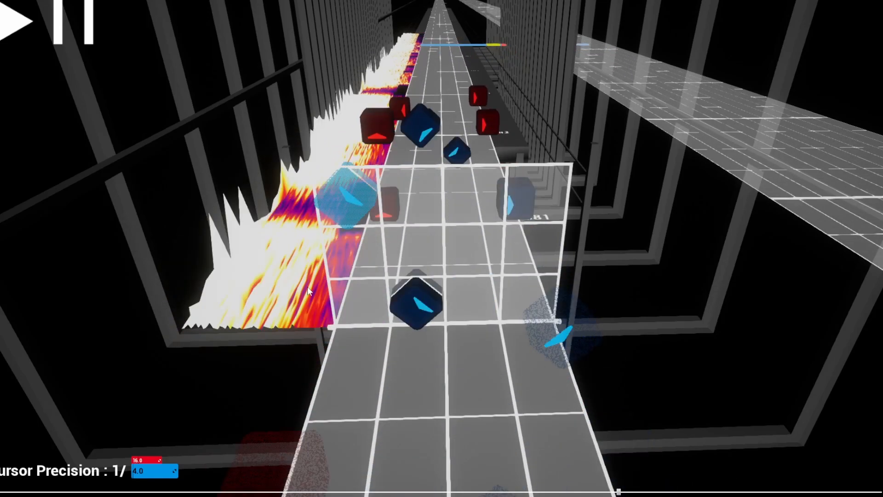
pyautogui.press('space')
pyautogui.press('space')
pyautogui.scroll(-4, 266, 272)
pyautogui.press('space')
pyautogui.press('space')
pyautogui.scroll(-6, 251, 251)
pyautogui.click(2, 31)
pyautogui.click(2, 32)
pyautogui.click(6, 32)
pyautogui.click(8, 33)
pyautogui.click(10, 31)
pyautogui.click(10, 31)
pyautogui.scroll(-5, 65, 75)
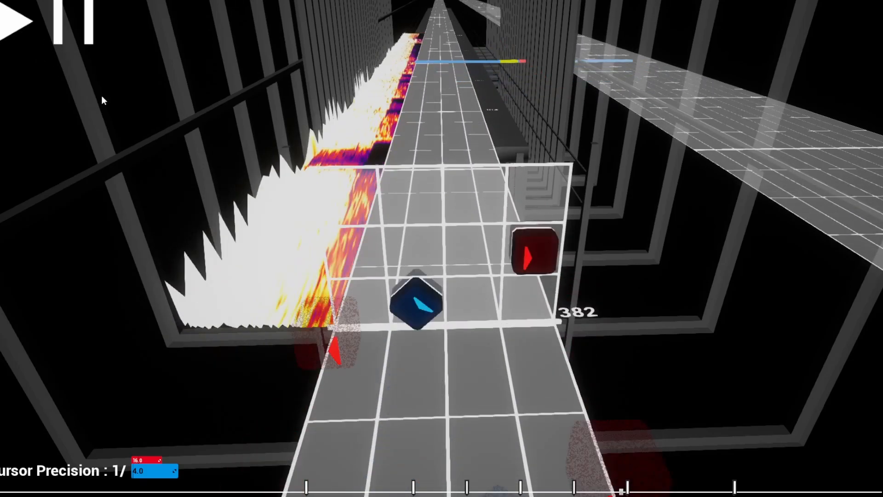
# Place an up-right blue note in the third lane's top row at beat 382.25 and a left-facing red note in the leftmost lane's middle row at beat 382.5.
pyautogui.scroll(1, 493, 217)
pyautogui.scroll(1, 434, 207)
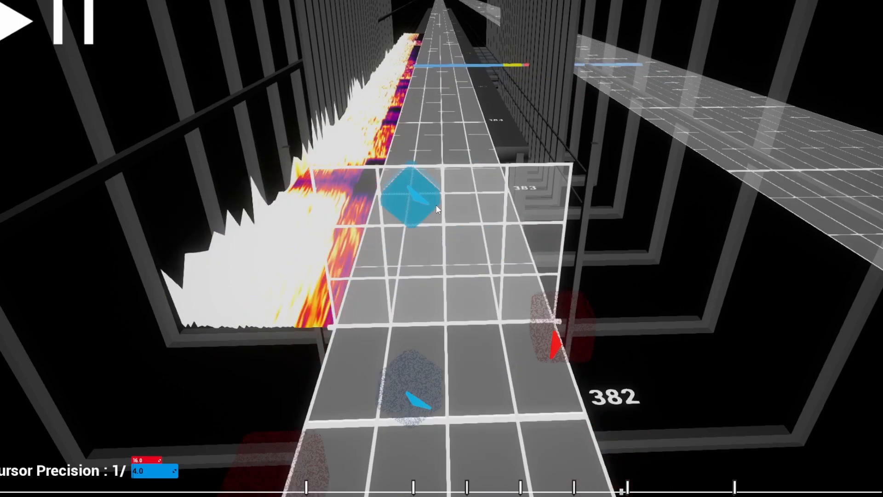
pyautogui.scroll(1, 444, 231)
pyautogui.press('1')
pyautogui.press('a')
pyautogui.click(371, 253)
# Place a down-facing blue note in the bottom row of the third lane at beat 382.75 and play it back.
pyautogui.scroll(1, 448, 305)
pyautogui.press('2')
pyautogui.press('s')
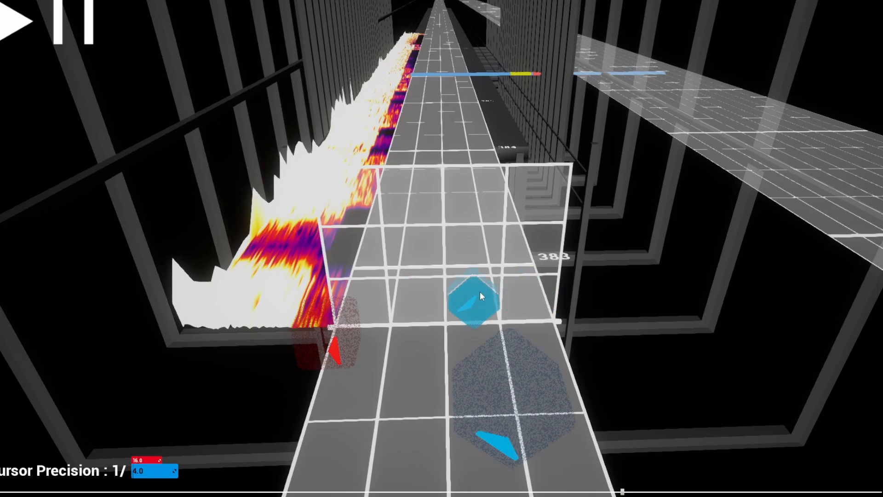
pyautogui.click(479, 291)
pyautogui.scroll(-2, 406, 275)
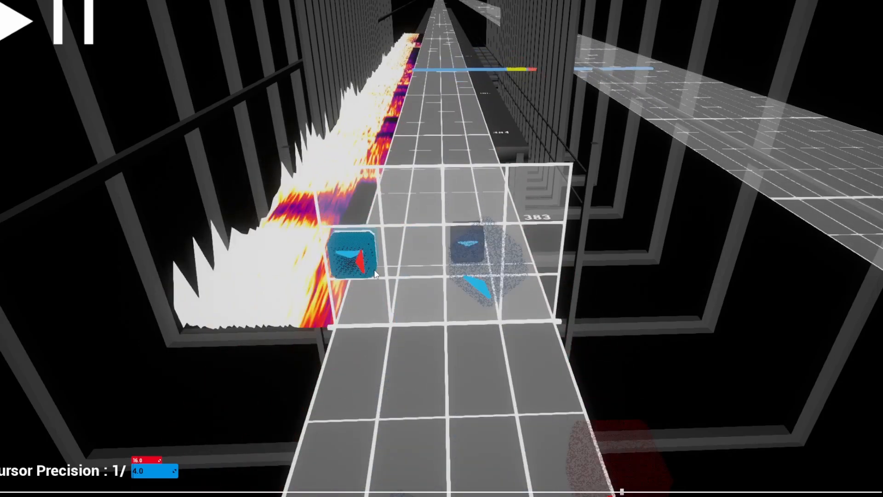
pyautogui.click(6, 27)
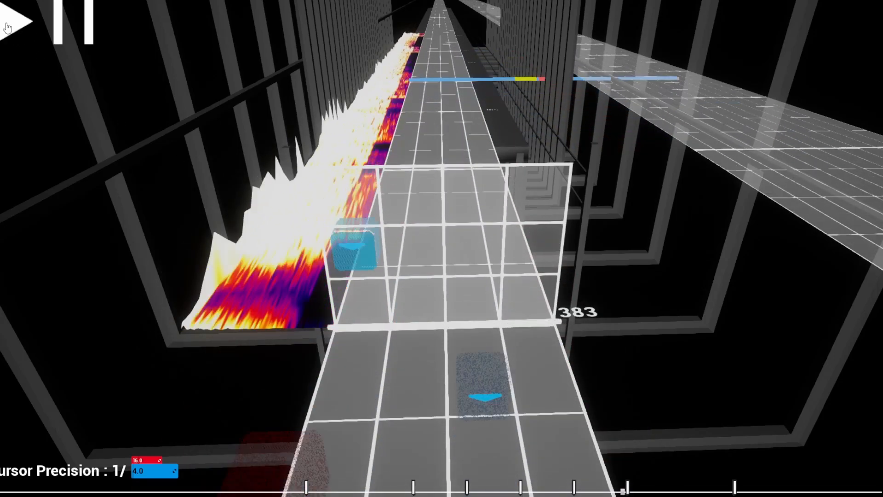
# At beat 383, place a right-facing red note in the rightmost lane's middle row and an up-facing blue note in the third lane's top row.
pyautogui.press('1')
pyautogui.click(542, 246)
pyautogui.scroll(3, 126, 389)
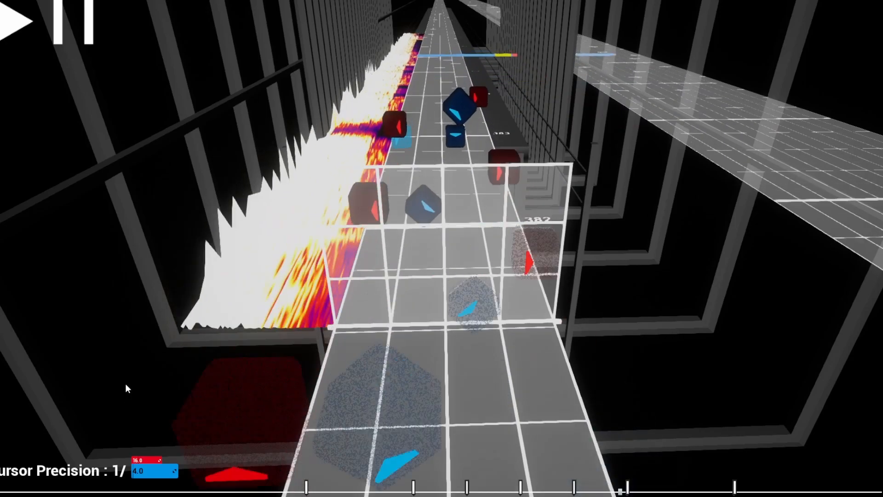
pyautogui.press('space')
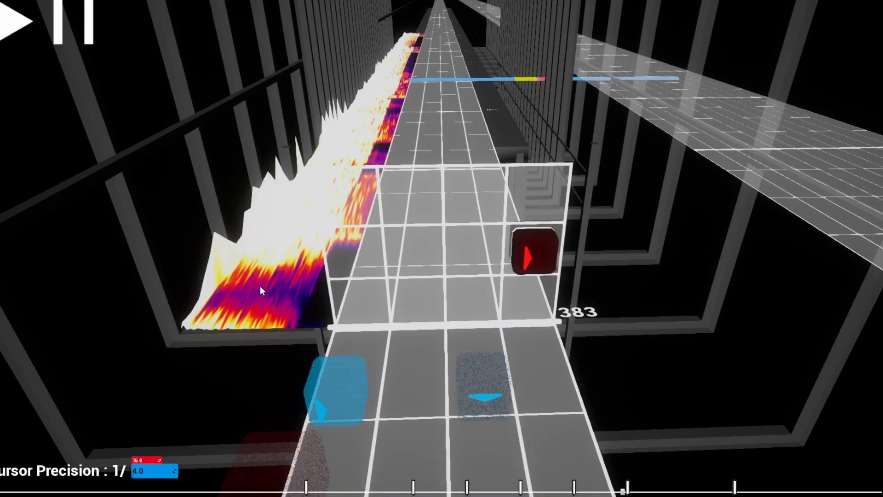
pyautogui.click(3, 29)
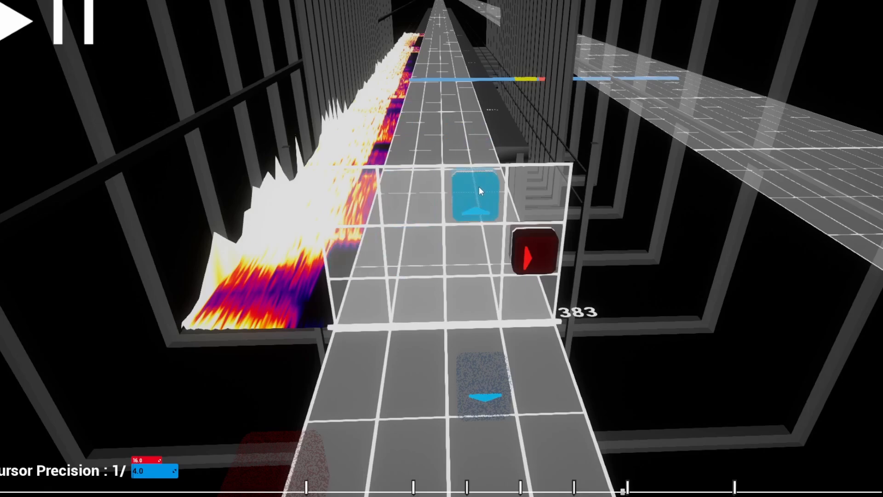
pyautogui.click(458, 195)
# At beat 383.25, place a down-facing blue note in the second lane's bottom row and a left-facing red note in the leftmost lane's middle row.
pyautogui.scroll(1, 445, 206)
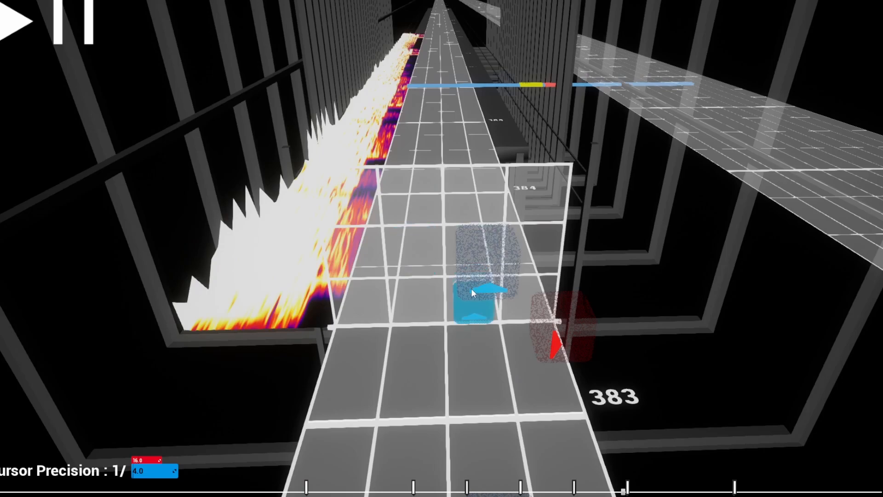
pyautogui.click(426, 299)
pyautogui.click(363, 250)
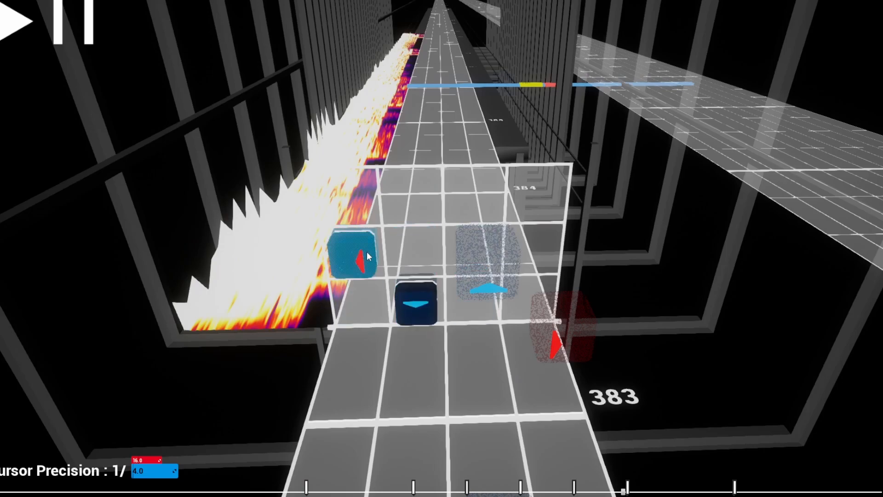
pyautogui.scroll(1, 373, 249)
pyautogui.scroll(-1, 386, 252)
pyautogui.rightClick(414, 253)
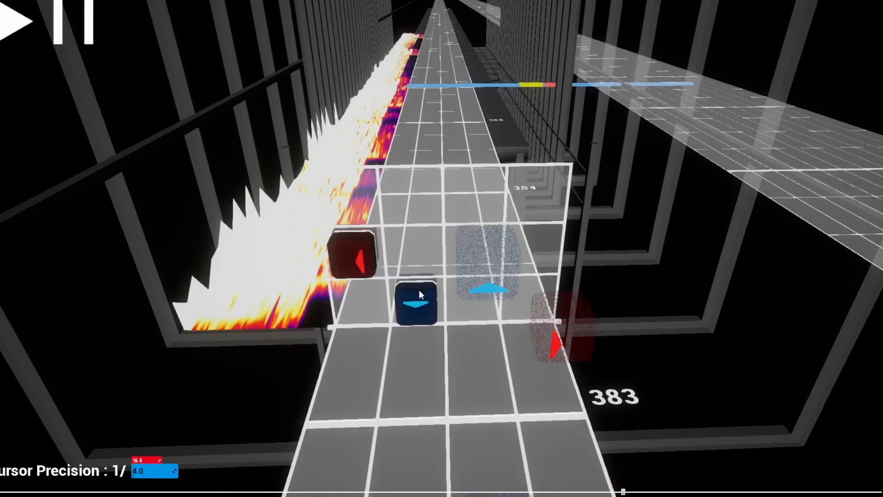
# Replace the notes at beat 383.25 with down-left notes at beat 383.5: red in the leftmost lane's middle row, blue in the second lane's bottom row.
pyautogui.rightClick(420, 296)
pyautogui.rightClick(353, 254)
pyautogui.scroll(1, 397, 283)
pyautogui.click(380, 277)
pyautogui.scroll(-2, 385, 250)
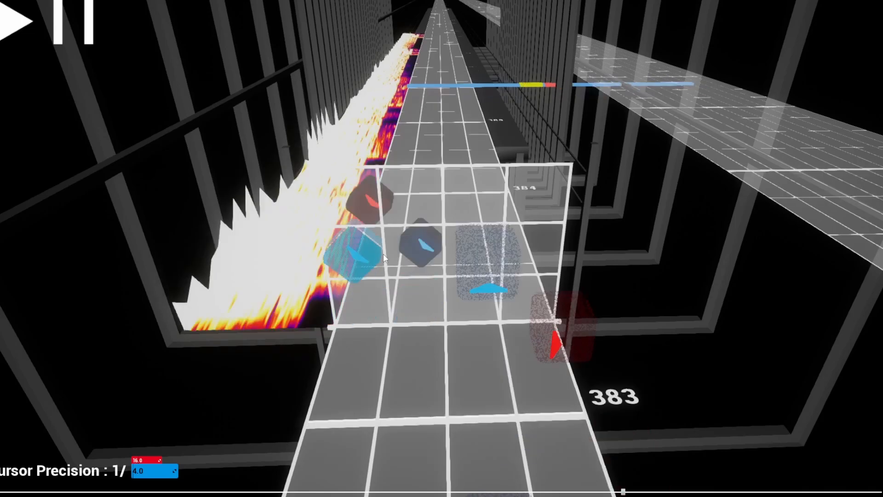
# At beat 384, place down-right red notes in the leftmost lane's top row and the rightmost lane's bottom row.
pyautogui.scroll(2, 384, 250)
pyautogui.scroll(2, 366, 235)
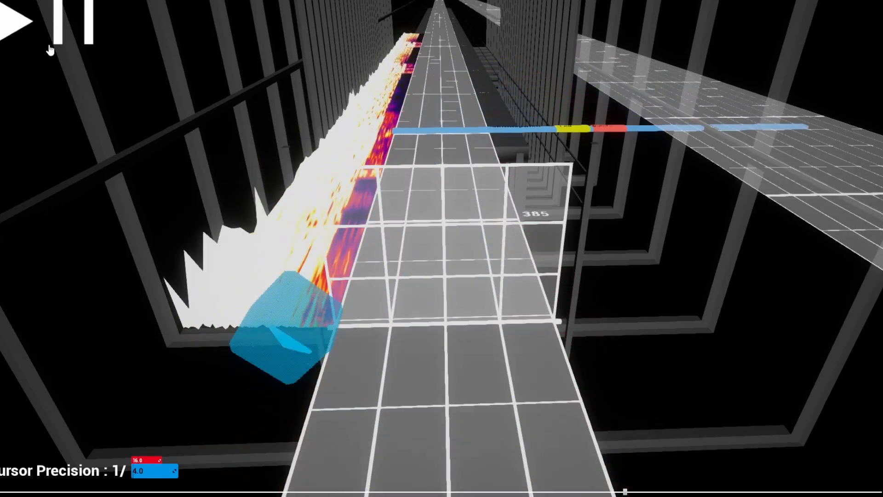
pyautogui.scroll(-1, 371, 155)
pyautogui.click(370, 187)
pyautogui.click(505, 283)
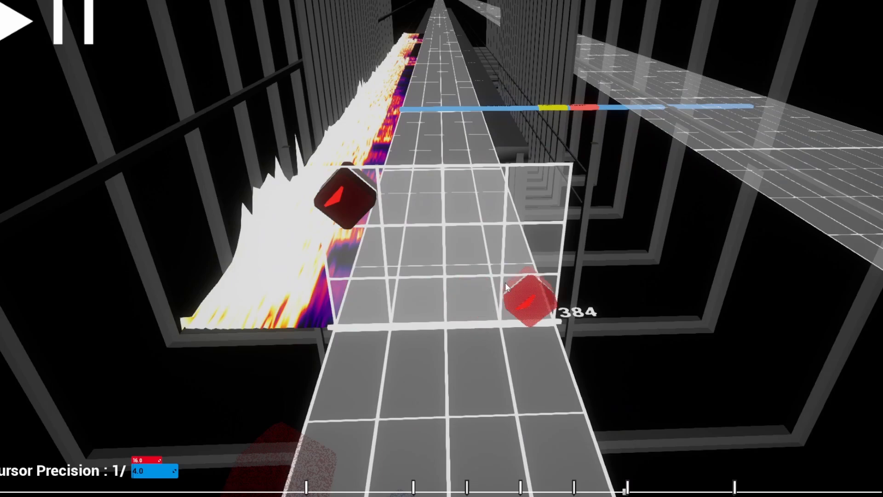
# At beat 384.5, place down-left red notes in the rightmost lane's top row and the leftmost lane's bottom row.
pyautogui.scroll(2, 472, 202)
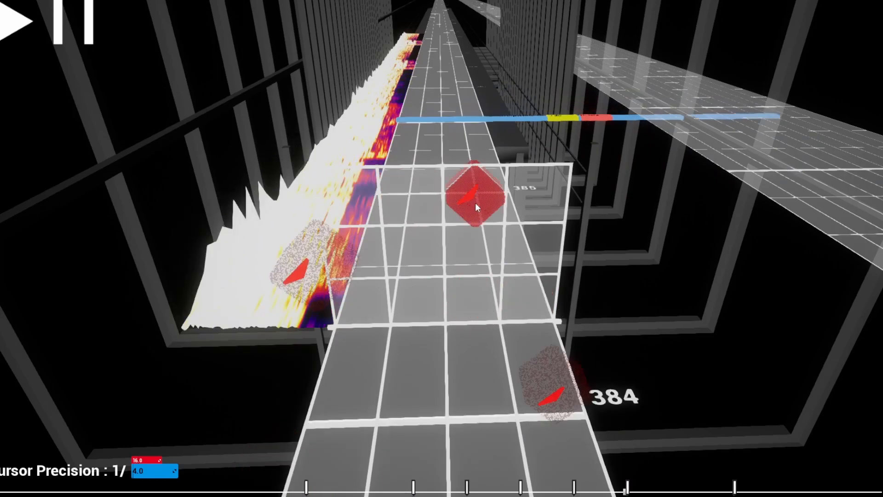
pyautogui.click(540, 202)
pyautogui.click(405, 304)
pyautogui.click(379, 311)
pyautogui.scroll(-3, 421, 301)
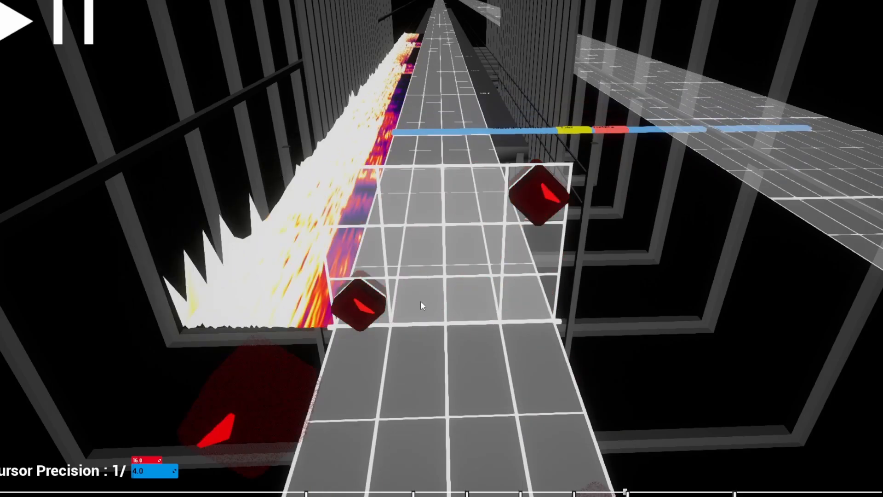
# Move the two down-left red notes from beat 384.5 to beat 385, keeping them in the same lanes and rows.
pyautogui.scroll(1, 384, 278)
pyautogui.scroll(1, 385, 277)
pyautogui.scroll(2, 354, 306)
pyautogui.scroll(-1, 476, 225)
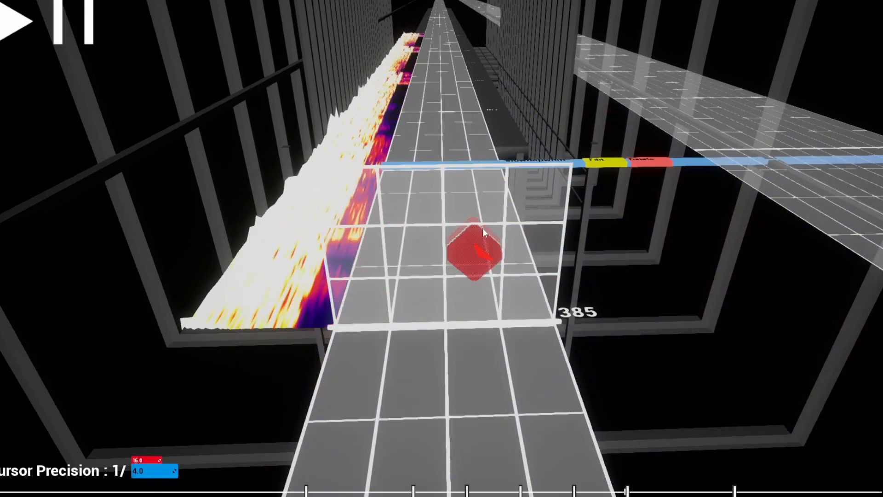
pyautogui.scroll(-1, 362, 320)
pyautogui.scroll(1, 362, 318)
pyautogui.scroll(-2, 361, 317)
pyautogui.scroll(1, 362, 315)
pyautogui.scroll(-1, 362, 314)
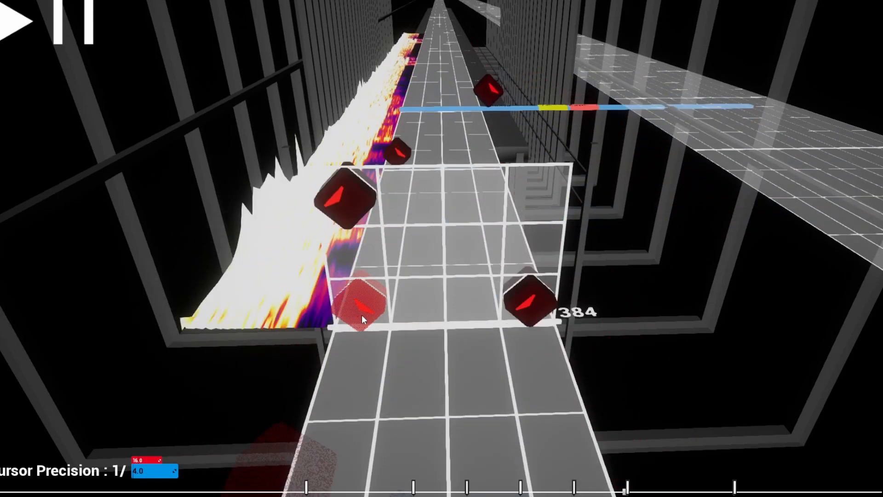
# Arrange the beat 384 pair as down-right red notes in the leftmost lane's middle row and the second lane's bottom row.
pyautogui.scroll(2, 361, 314)
pyautogui.scroll(-2, 362, 314)
pyautogui.scroll(2, 362, 315)
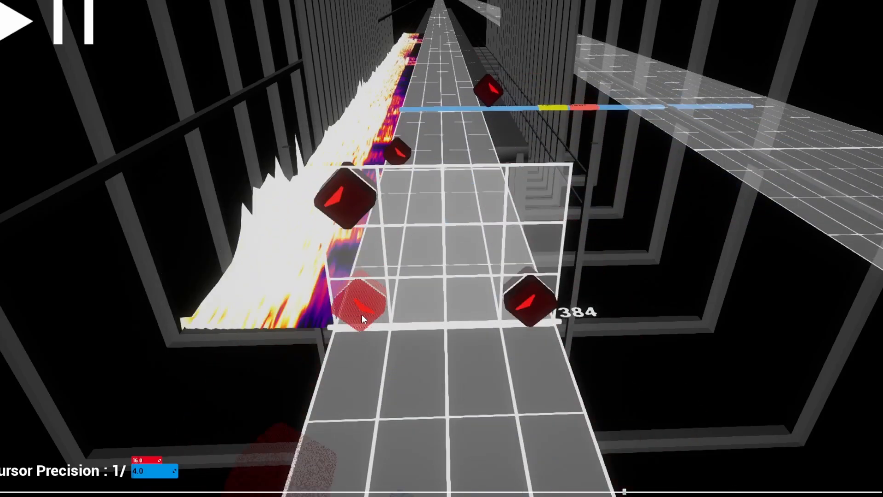
pyautogui.scroll(-1, 362, 315)
pyautogui.scroll(1, 361, 314)
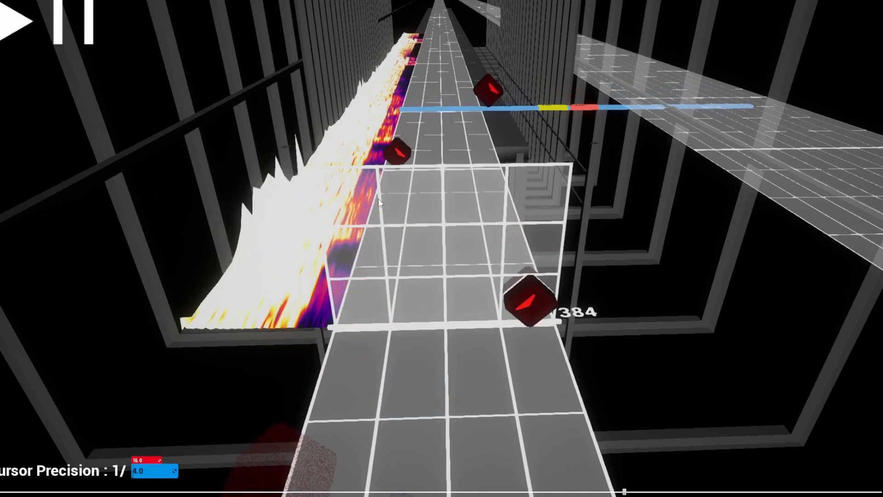
pyautogui.click(370, 274)
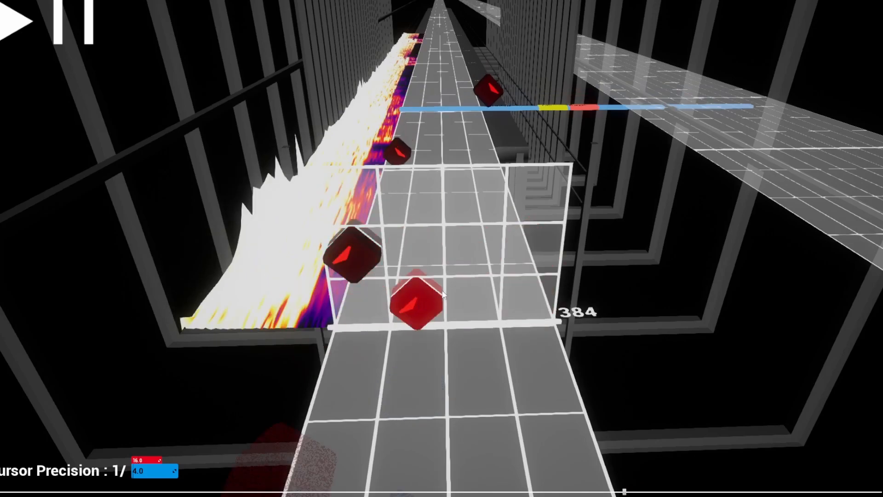
# Arrange the beat 385 pair as down-left red notes in the rightmost lane's middle row and the third lane's bottom row.
pyautogui.scroll(4, 435, 295)
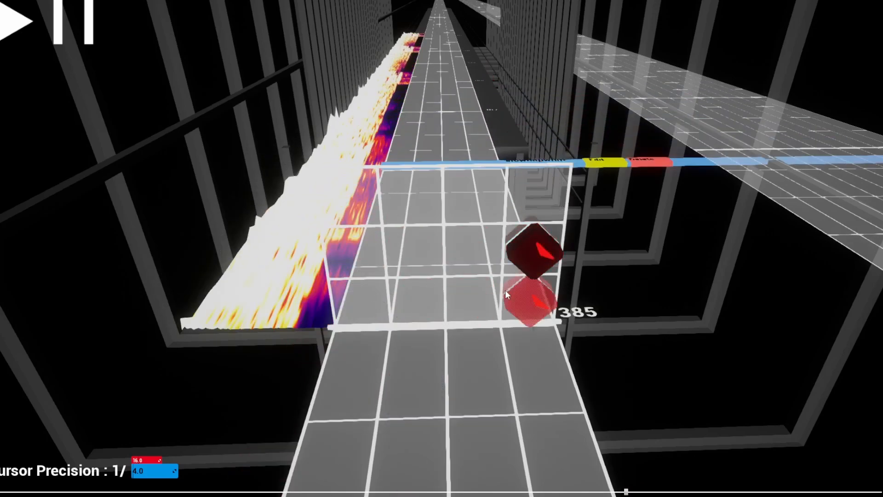
pyautogui.scroll(-4, 429, 329)
pyautogui.scroll(1, 430, 329)
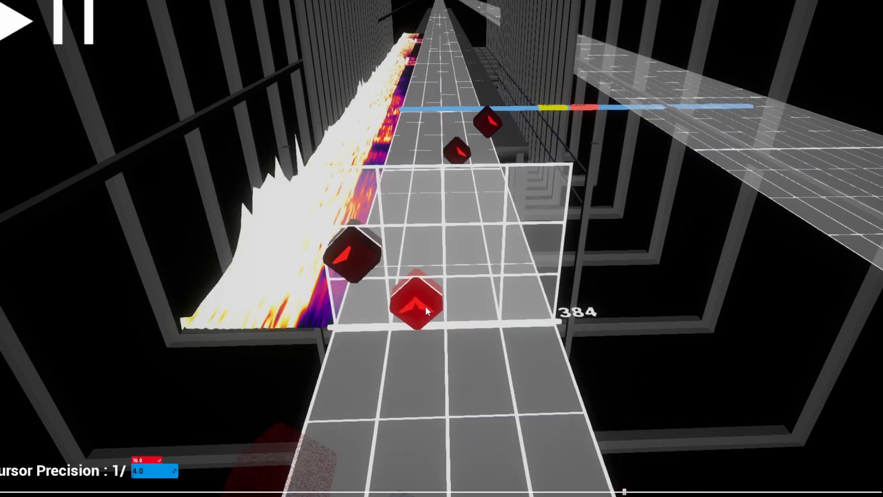
pyautogui.click(426, 306)
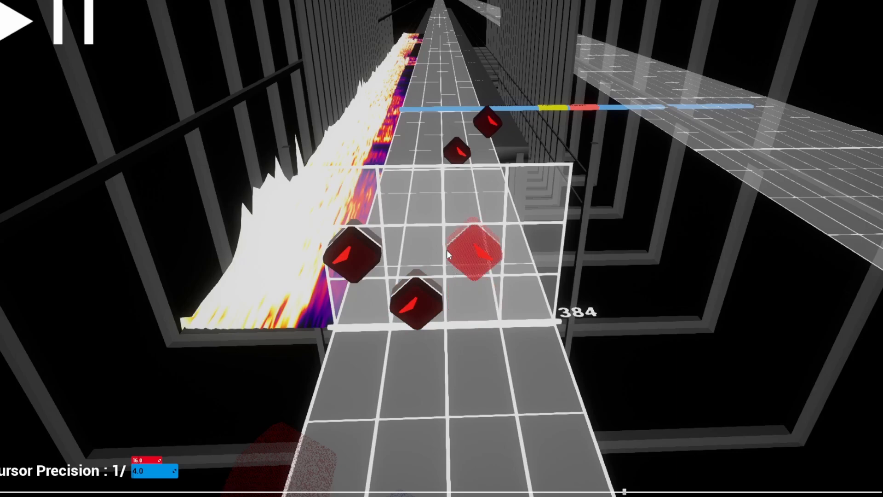
# Review the red and blue note pattern between beats 380 and 384.
pyautogui.scroll(-3, 451, 297)
pyautogui.scroll(2, 428, 296)
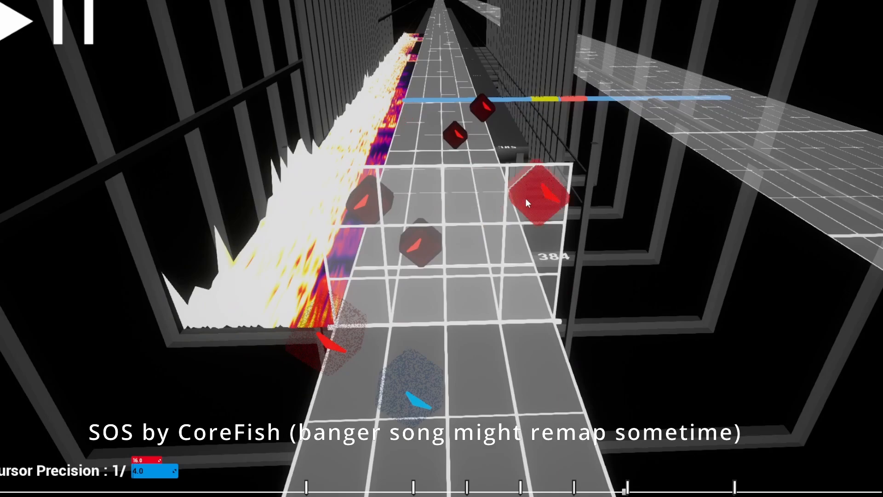
pyautogui.scroll(-4, 326, 248)
pyautogui.scroll(-16, 332, 251)
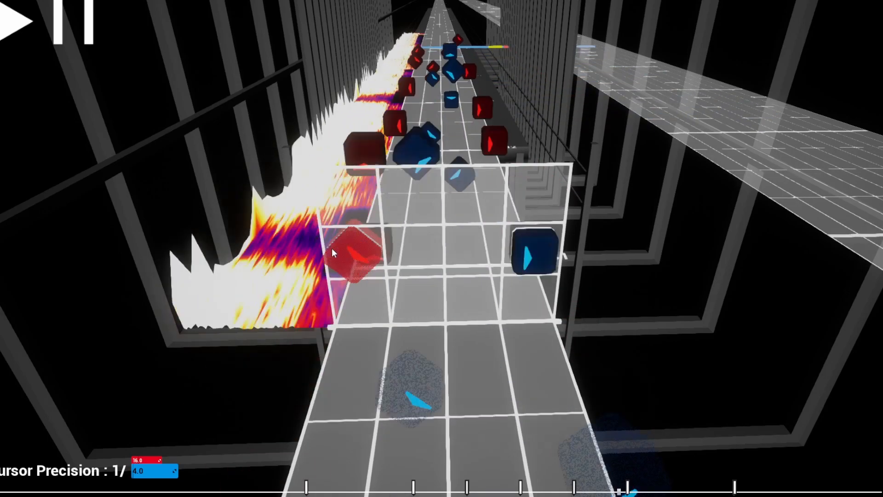
pyautogui.scroll(4, 333, 252)
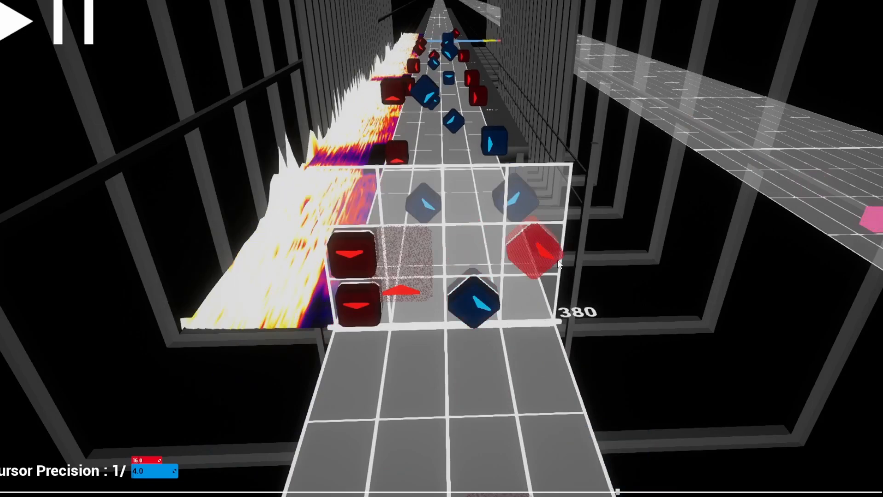
pyautogui.scroll(2, 460, 334)
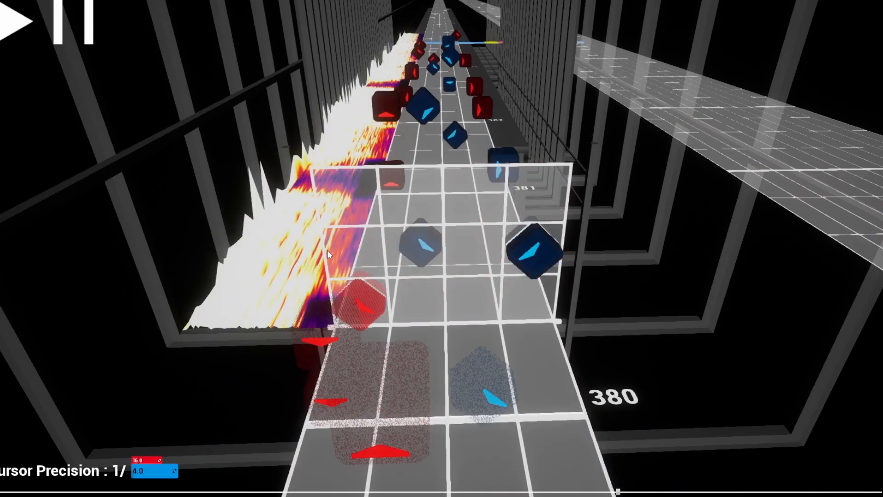
pyautogui.scroll(6, 402, 274)
pyautogui.scroll(-8, 405, 278)
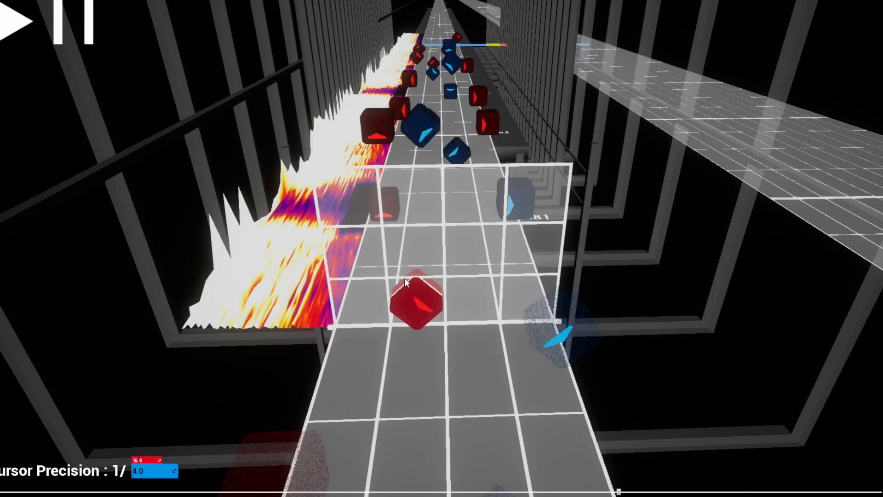
pyautogui.scroll(14, 406, 281)
pyautogui.scroll(4, 408, 283)
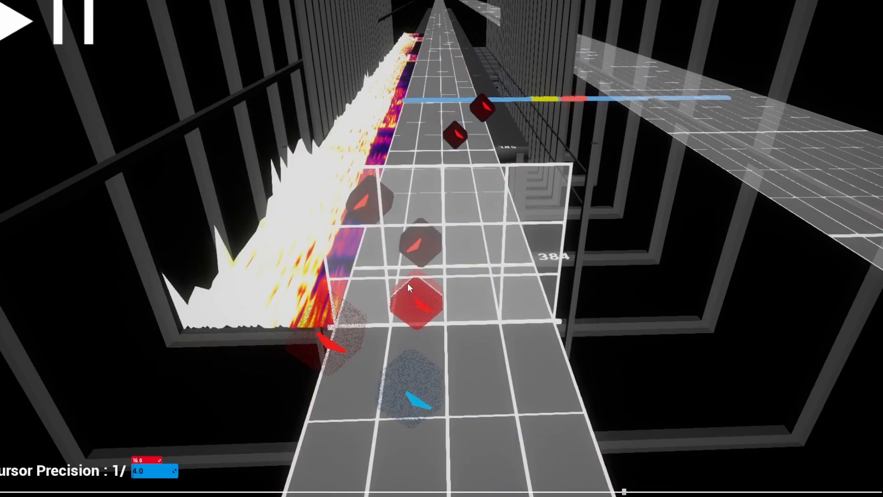
pyautogui.click(422, 306)
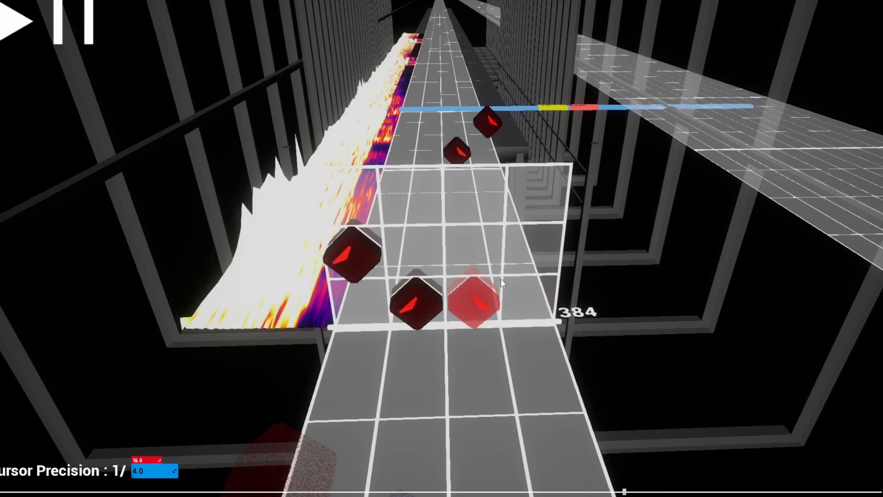
pyautogui.scroll(-1, 394, 249)
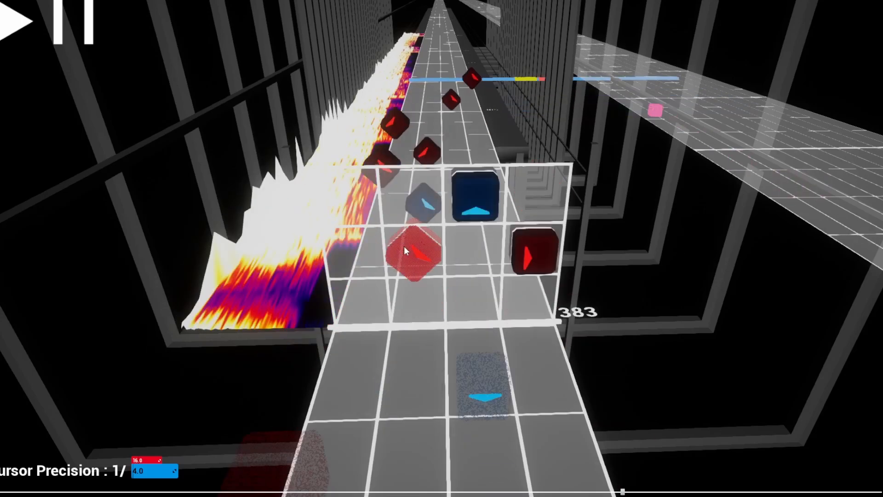
pyautogui.scroll(1, 428, 253)
pyautogui.scroll(1, 423, 269)
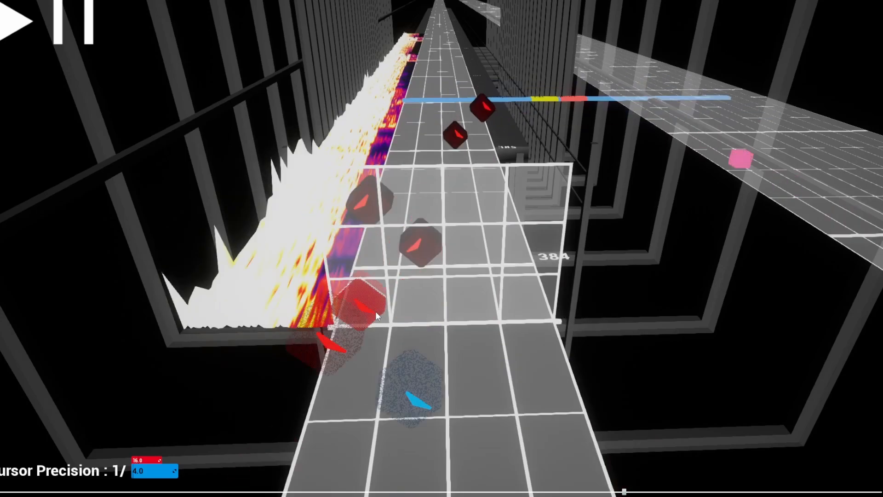
pyautogui.scroll(-1, 376, 311)
# Switch to placing blue notes and look over the pattern between beats 381.75 and 384.25.
pyautogui.press('2')
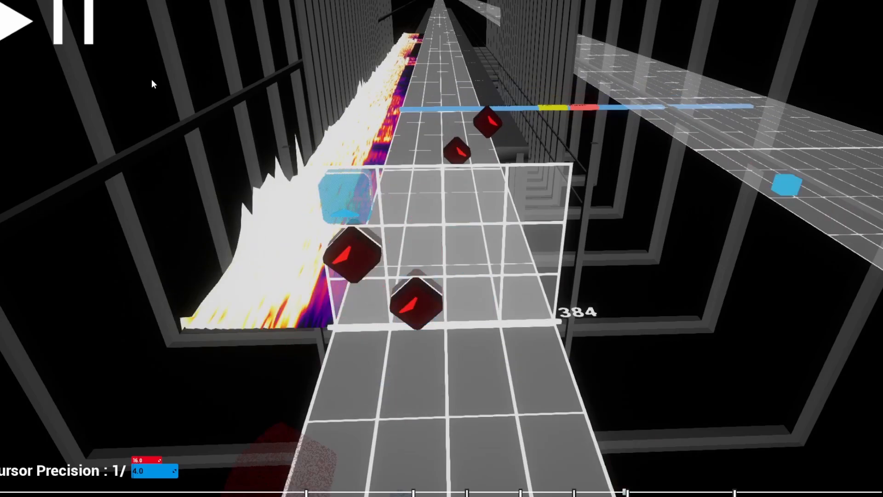
pyautogui.scroll(1, 142, 78)
pyautogui.scroll(-1, 88, 69)
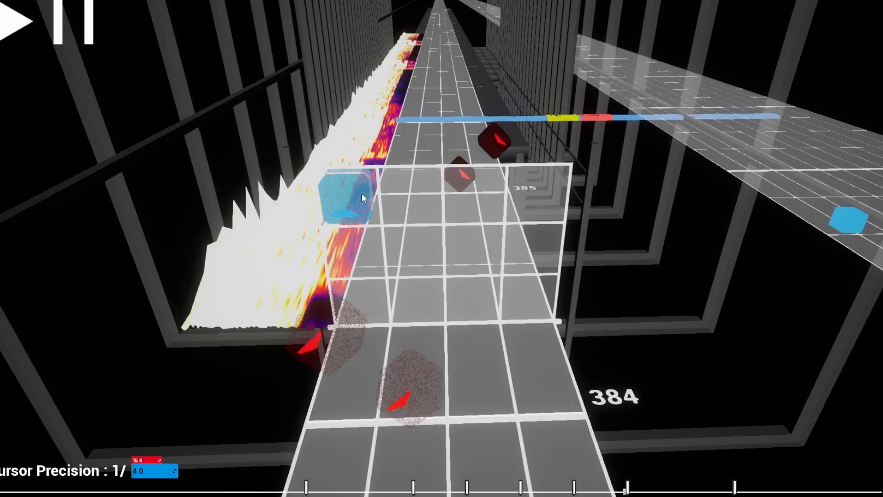
pyautogui.scroll(1, 362, 193)
pyautogui.scroll(-3, 463, 213)
pyautogui.scroll(-2, 465, 213)
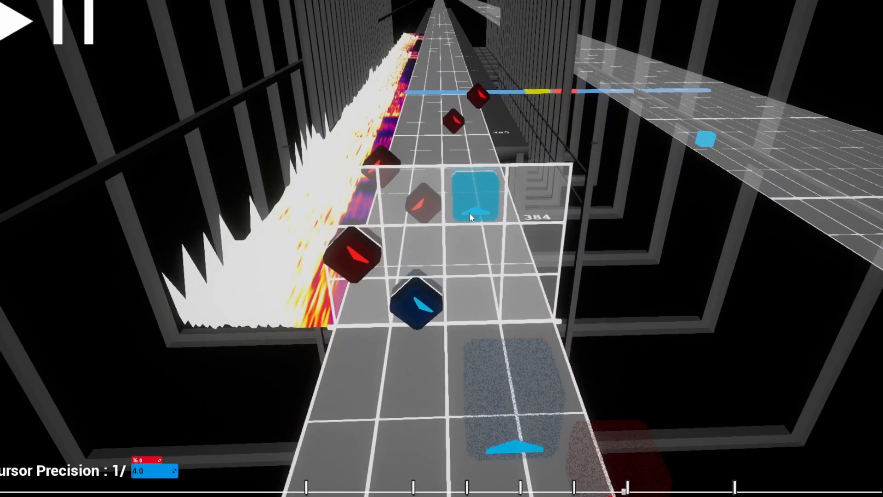
pyautogui.scroll(2, 467, 227)
pyautogui.scroll(1, 466, 228)
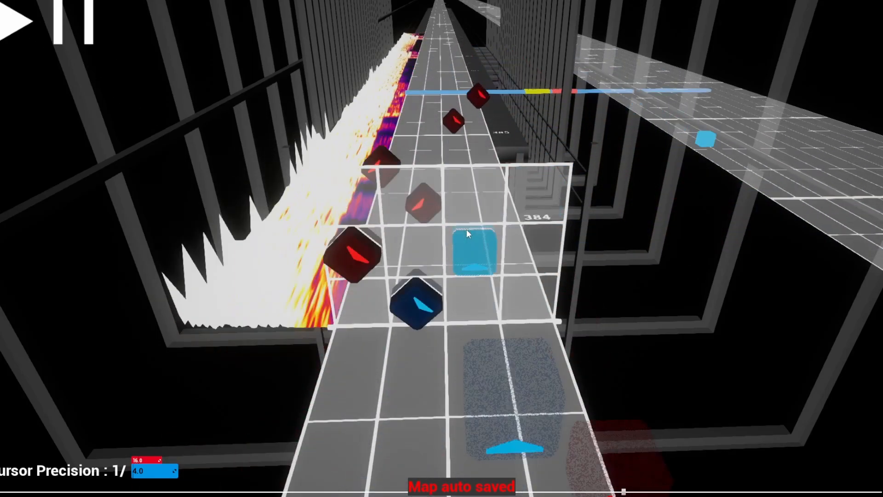
pyautogui.scroll(1, 375, 261)
pyautogui.scroll(-1, 375, 262)
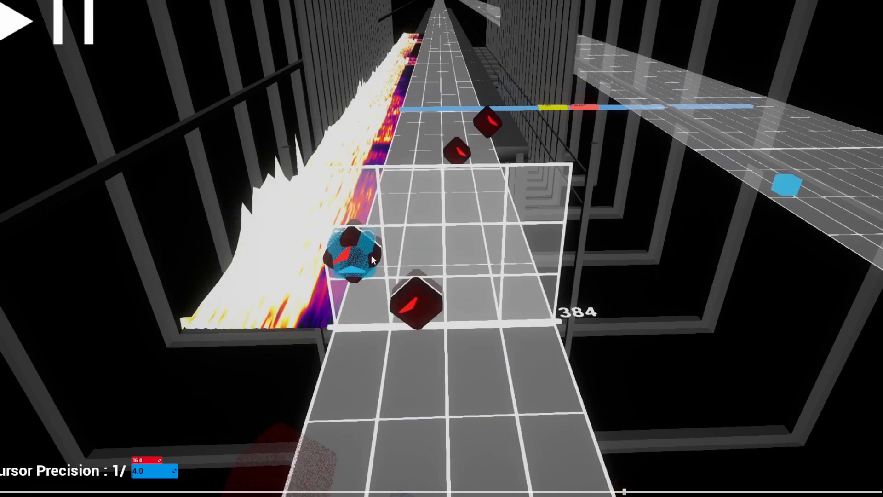
pyautogui.scroll(-2, 391, 225)
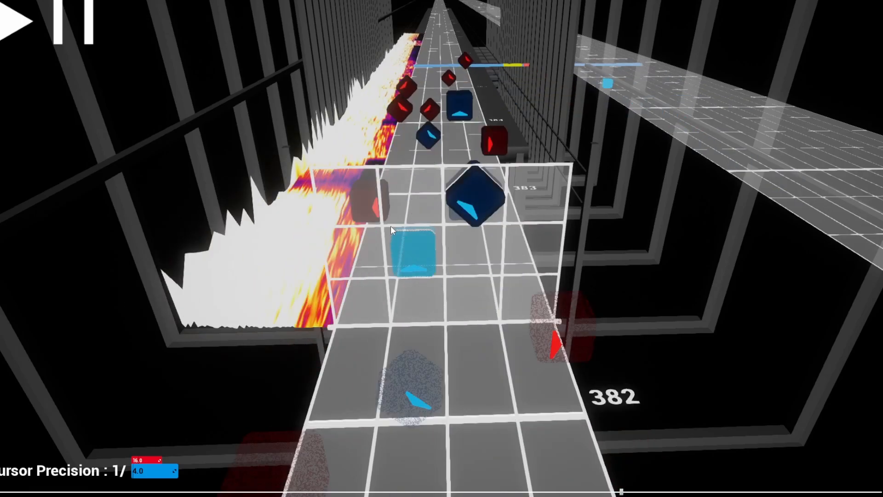
pyautogui.scroll(1, 390, 229)
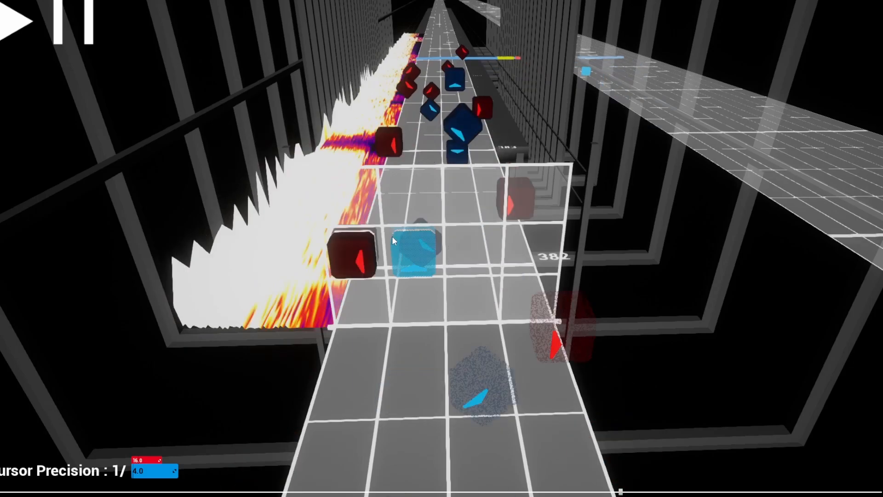
pyautogui.scroll(3, 394, 238)
pyautogui.scroll(-3, 395, 236)
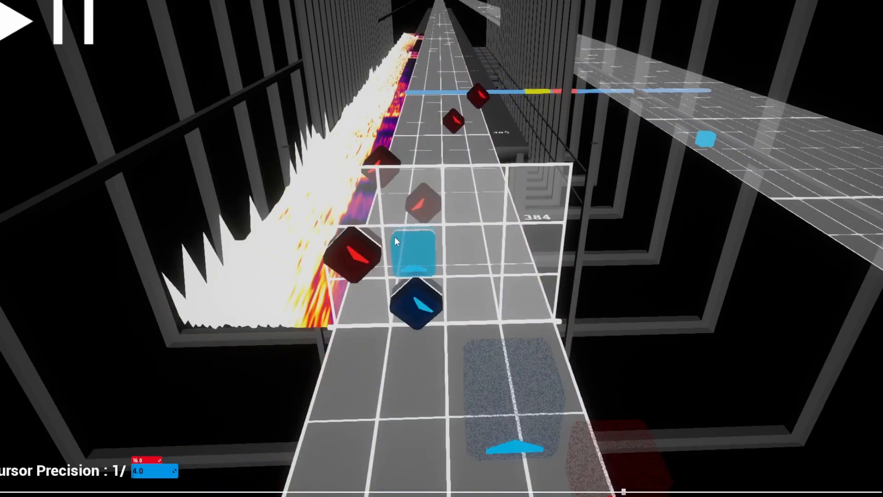
# Try a down-facing blue note in the third lane's bottom row at beat 383.25 and an up-right one in its top row at 383.5.
pyautogui.scroll(1, 395, 236)
pyautogui.press('space')
pyautogui.scroll(1, 470, 297)
pyautogui.press('s')
pyautogui.click(470, 297)
pyautogui.scroll(1, 460, 272)
pyautogui.press('w')
pyautogui.scroll(-2, 476, 221)
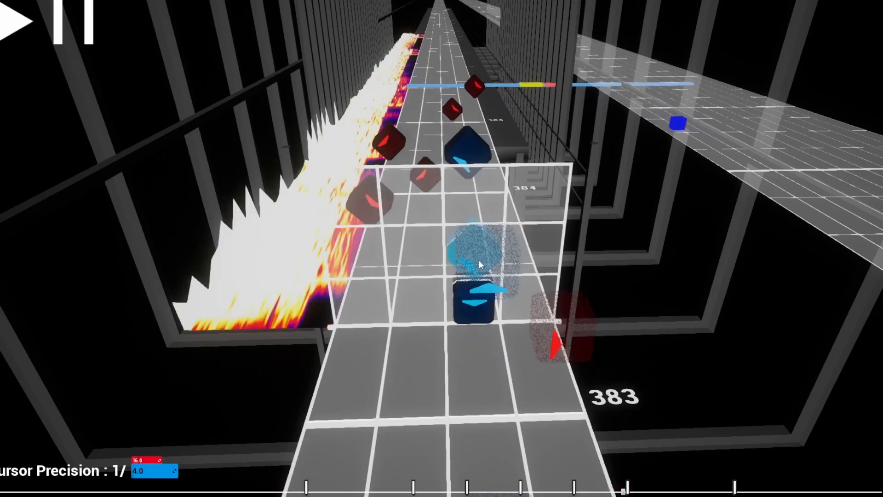
# Remove the trial blue notes and put the down-left blue note back in the second lane's bottom row at beat 383.5.
pyautogui.scroll(1, 433, 272)
pyautogui.click(408, 301)
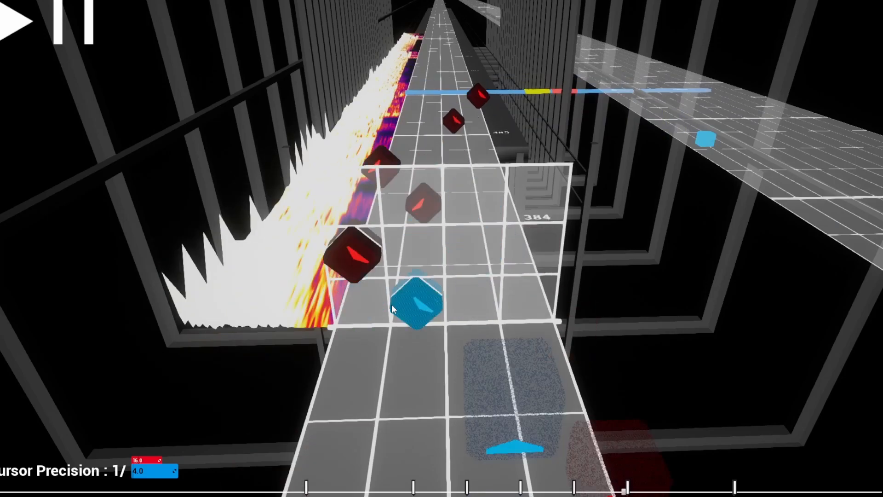
pyautogui.scroll(1, 391, 307)
pyautogui.scroll(-6, 431, 313)
pyautogui.scroll(3, 423, 309)
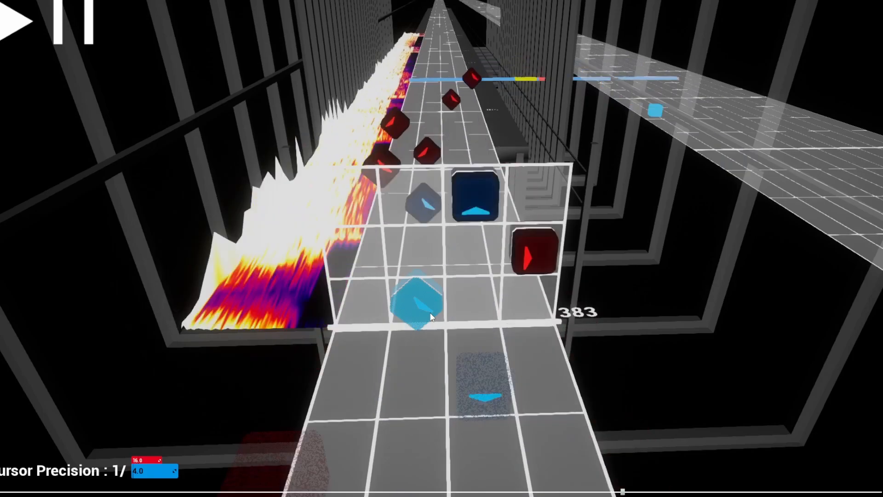
# Review the red and blue note pattern between beats 382.75 and 384, playing briefly from beat 383.5.
pyautogui.scroll(-1, 410, 303)
pyautogui.scroll(1, 428, 294)
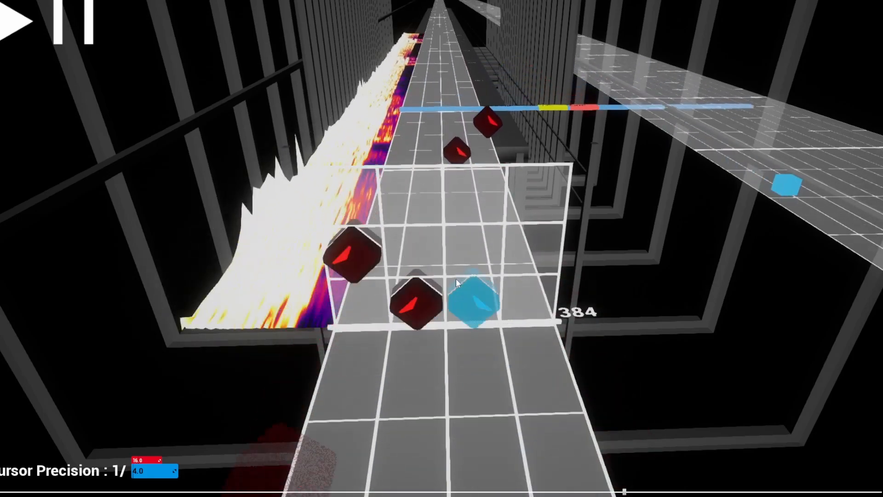
pyautogui.scroll(-1, 455, 288)
pyautogui.scroll(-1, 462, 290)
pyautogui.scroll(1, 461, 290)
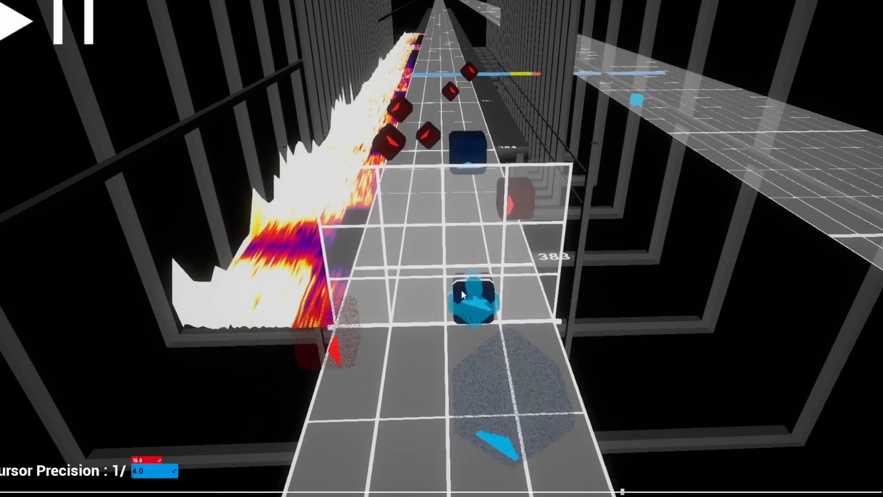
pyautogui.scroll(-4, 461, 290)
pyautogui.scroll(1, 459, 290)
pyautogui.scroll(2, 458, 289)
pyautogui.scroll(1, 459, 289)
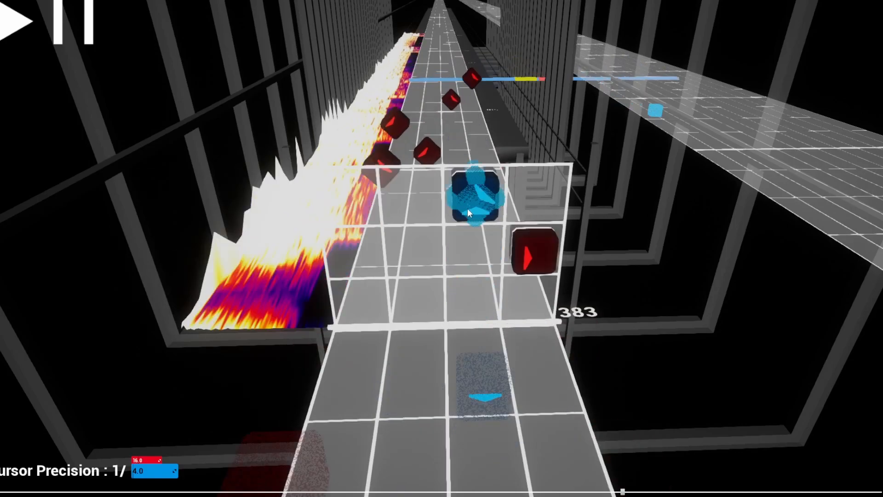
pyautogui.scroll(2, 469, 210)
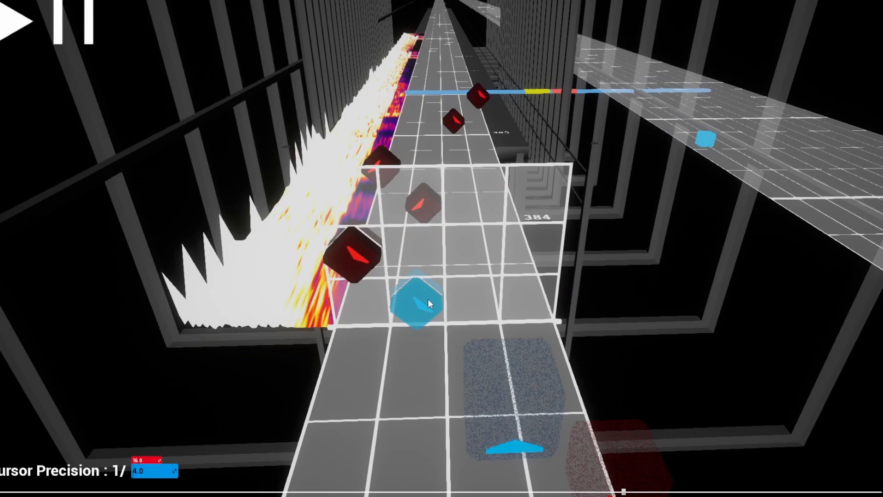
pyautogui.press('space')
pyautogui.press('space')
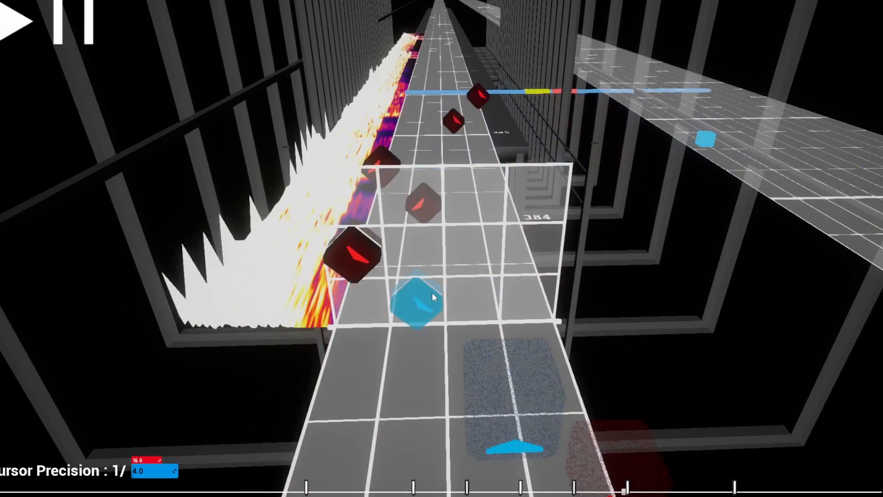
# Place a down-left blue note in the second lane's bottom row at beat 383.5 and a right-facing one in the fourth lane's middle row at 383.75.
pyautogui.click(432, 293)
pyautogui.scroll(1, 531, 255)
pyautogui.press('d')
pyautogui.click(535, 250)
# Add an up-left blue note in the third lane's top row at beat 384 and a down-right one in the fourth lane's bottom row at 384.25.
pyautogui.scroll(1, 534, 250)
pyautogui.press('w')
pyautogui.press('a')
pyautogui.click(462, 179)
pyautogui.scroll(1, 543, 243)
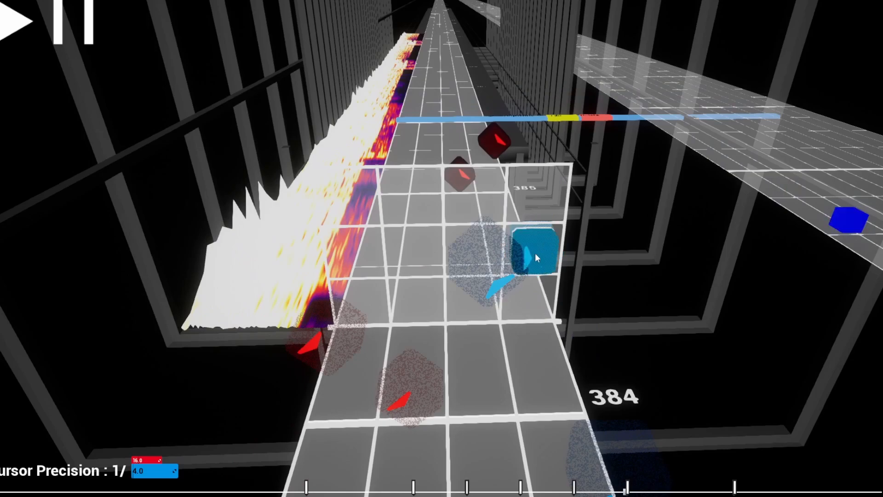
pyautogui.click(541, 281)
# Try an up-facing blue note in the third lane's top row at beat 384.5 and a down-facing one in its bottom row at 384.75.
pyautogui.scroll(1, 487, 287)
pyautogui.press('w')
pyautogui.click(488, 214)
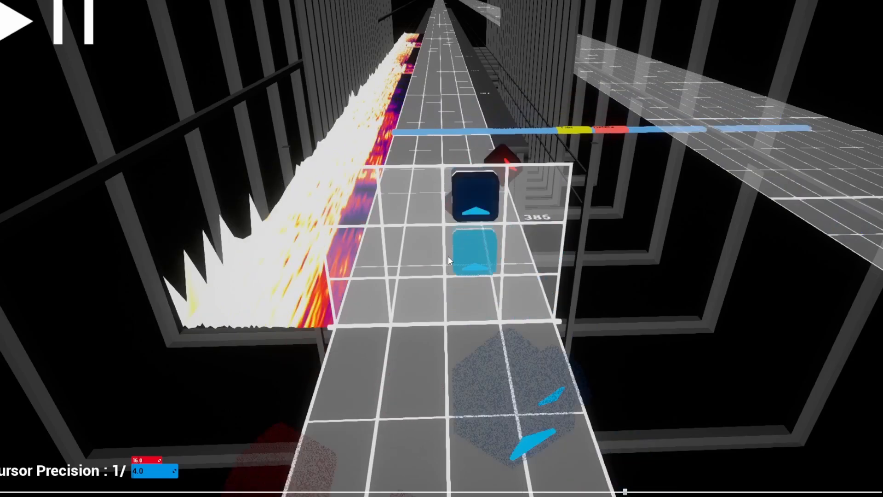
pyautogui.scroll(1, 448, 256)
pyautogui.press('s')
pyautogui.press('a')
pyautogui.scroll(-6, 412, 297)
pyautogui.scroll(8, 413, 296)
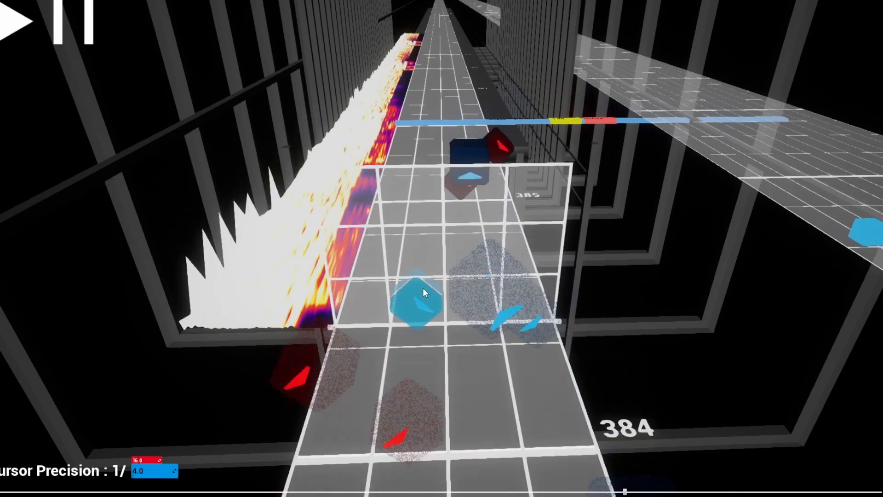
pyautogui.scroll(-1, 427, 281)
pyautogui.scroll(-2, 426, 282)
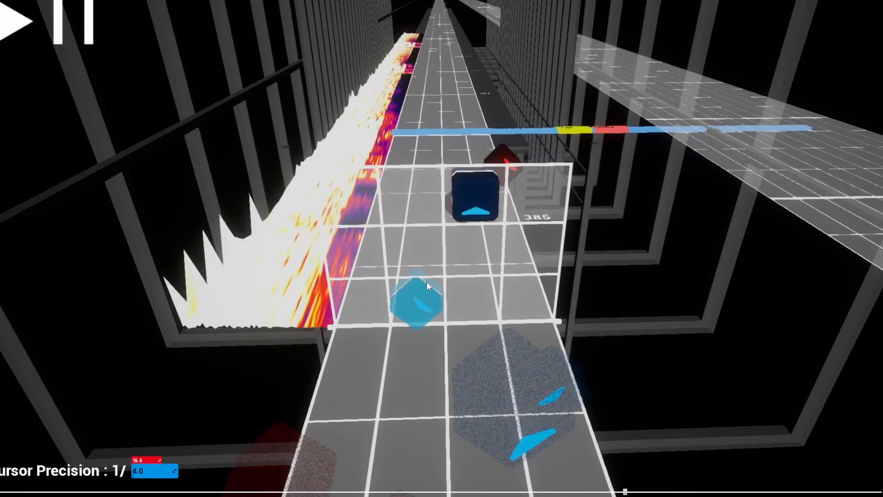
pyautogui.scroll(4, 427, 282)
pyautogui.scroll(-1, 426, 282)
pyautogui.click(427, 282)
pyautogui.scroll(-3, 426, 281)
pyautogui.scroll(2, 449, 287)
pyautogui.scroll(-2, 458, 290)
pyautogui.scroll(1, 459, 289)
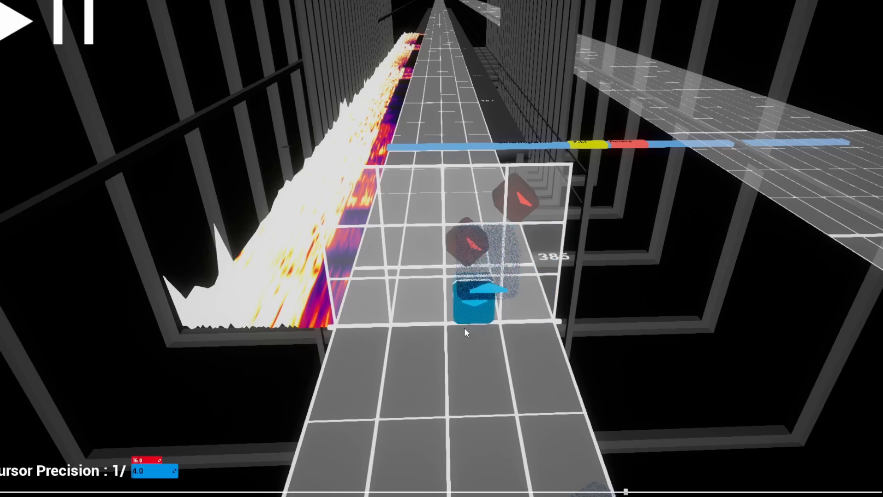
# Replace the blue note at beat 384.5 with an up-left blue note in the second lane's top row.
pyautogui.scroll(-6, 437, 314)
pyautogui.scroll(7, 436, 312)
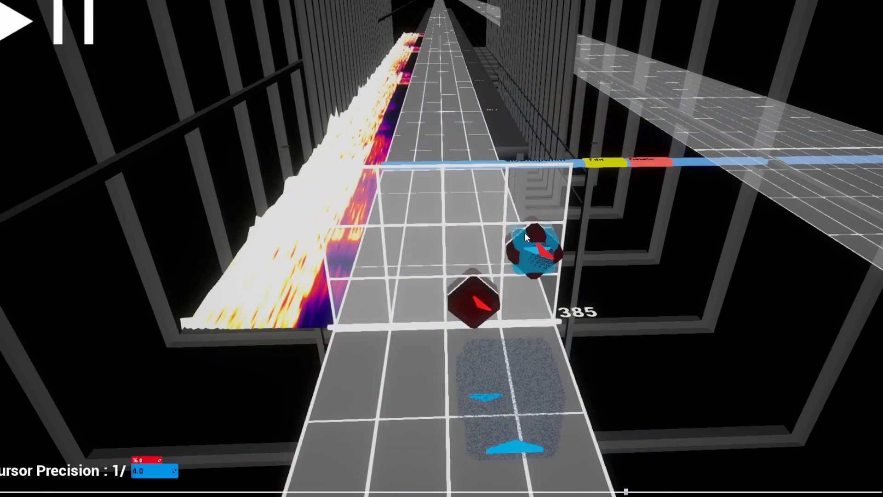
pyautogui.scroll(-2, 516, 257)
pyautogui.scroll(2, 494, 262)
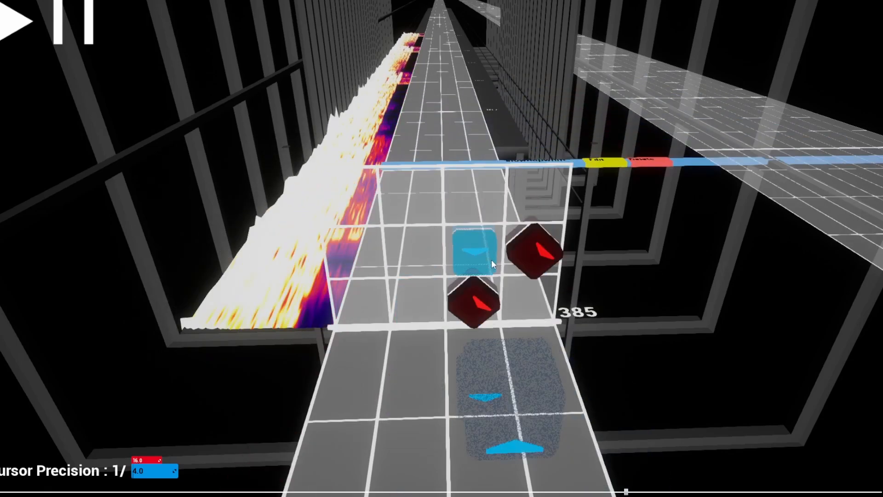
pyautogui.scroll(-3, 495, 259)
pyautogui.scroll(1, 501, 261)
pyautogui.scroll(-1, 504, 256)
pyautogui.scroll(1, 504, 255)
pyautogui.middleClick(481, 218)
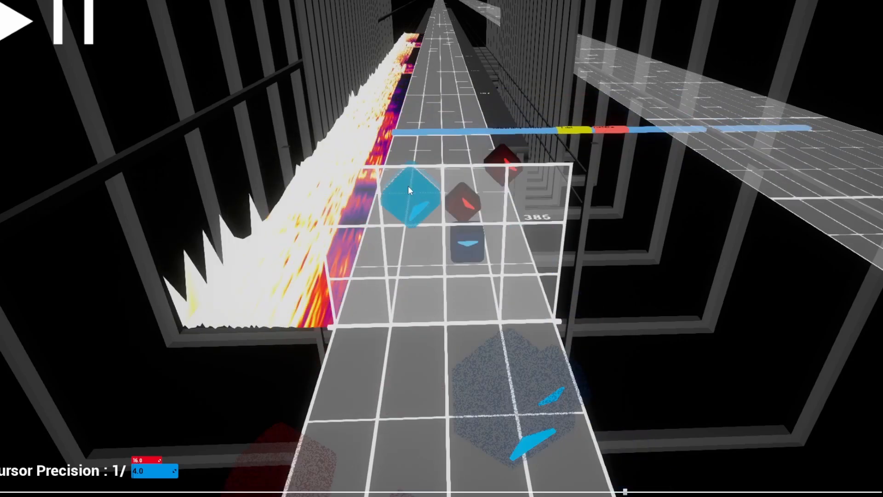
pyautogui.click(408, 187)
# Replace the blue note at beat 384.75 with a right-facing blue note in the fourth lane's middle row.
pyautogui.scroll(1, 469, 273)
pyautogui.middleClick(472, 286)
pyautogui.press('d')
pyautogui.click(553, 250)
pyautogui.scroll(1, 441, 269)
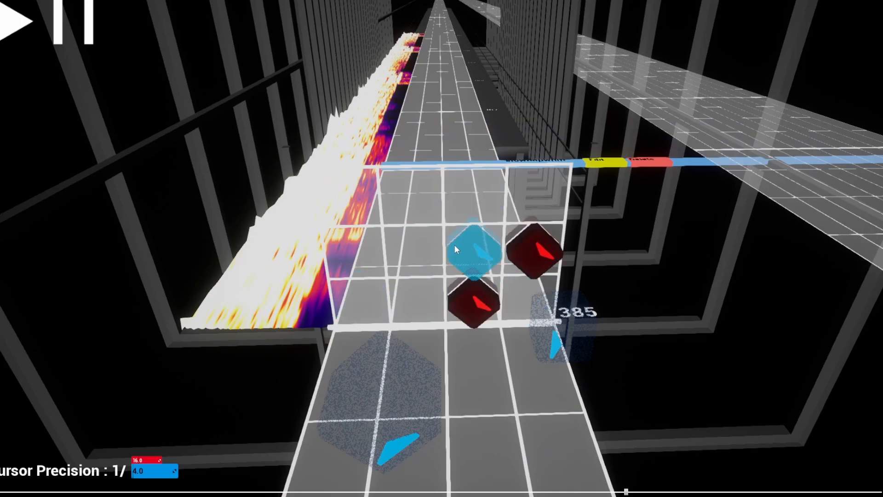
# Replace the two red notes at beat 385 with down-left notes: red in the first lane's middle row, blue in the second lane's bottom row.
pyautogui.scroll(-5, 543, 229)
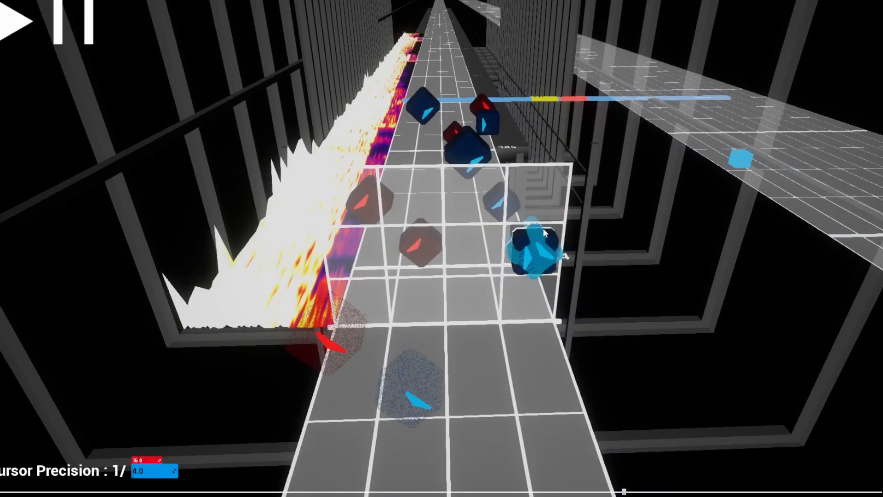
pyautogui.scroll(1, 543, 229)
pyautogui.scroll(3, 488, 219)
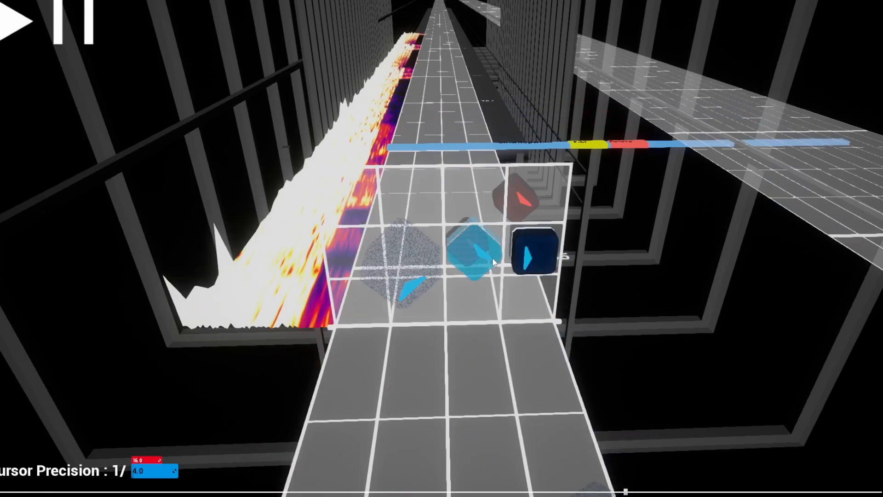
pyautogui.scroll(1, 567, 224)
pyautogui.click(525, 240)
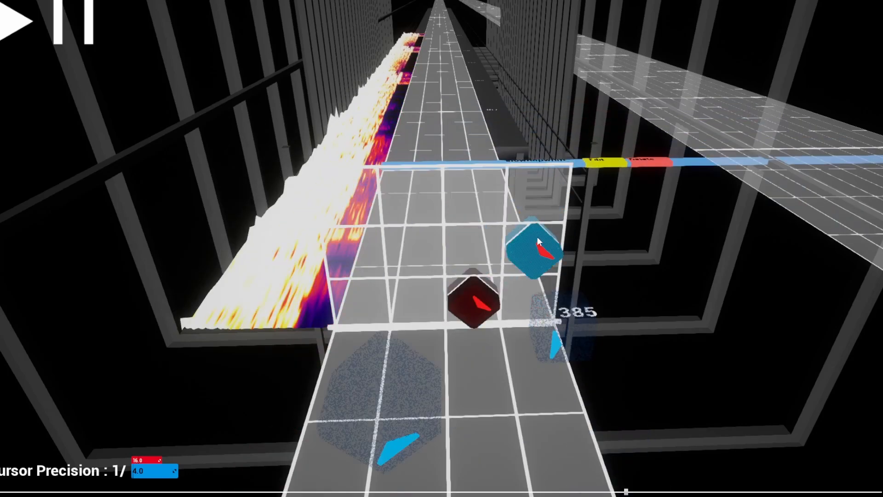
pyautogui.keyDown('shift'); pyautogui.middleClick(519, 251); pyautogui.keyUp('shift')
pyautogui.scroll(-6, 435, 274)
pyautogui.scroll(6, 445, 273)
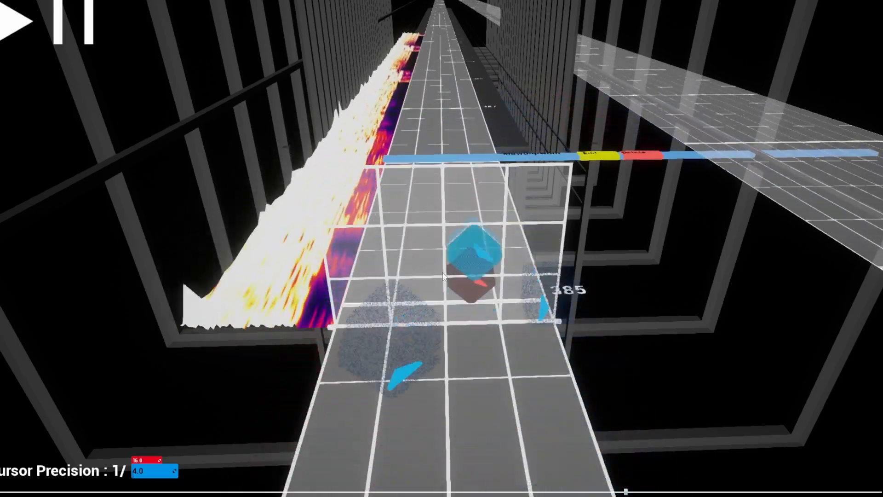
pyautogui.keyDown('shift'); pyautogui.middleClick(483, 294); pyautogui.keyUp('shift')
pyautogui.click(365, 256)
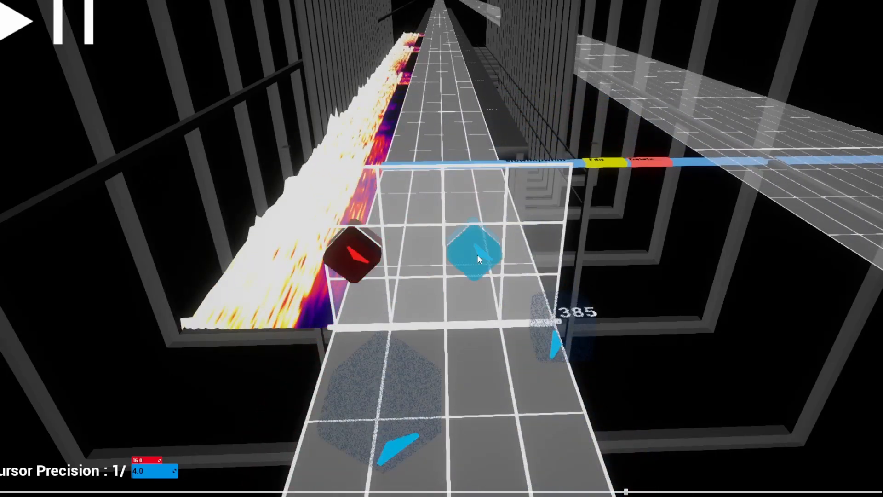
pyautogui.click(418, 302)
# Review the reworked red and blue note pattern between beats 384 and 385.25.
pyautogui.scroll(-6, 522, 294)
pyautogui.scroll(7, 522, 294)
pyautogui.scroll(-5, 444, 296)
pyautogui.scroll(1, 443, 297)
pyautogui.scroll(-4, 444, 296)
pyautogui.scroll(8, 448, 287)
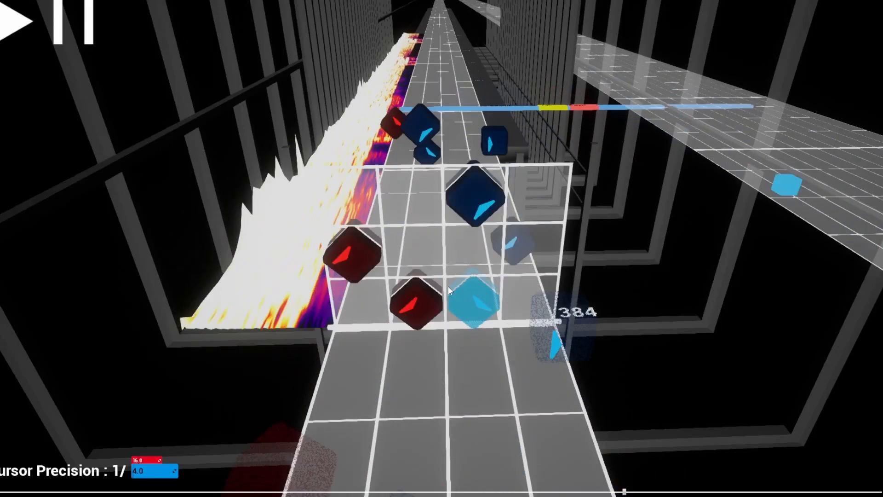
pyautogui.scroll(-4, 422, 281)
pyautogui.scroll(5, 416, 278)
pyautogui.scroll(-5, 400, 239)
pyautogui.scroll(7, 361, 230)
pyautogui.scroll(-7, 364, 262)
pyautogui.scroll(1, 547, 277)
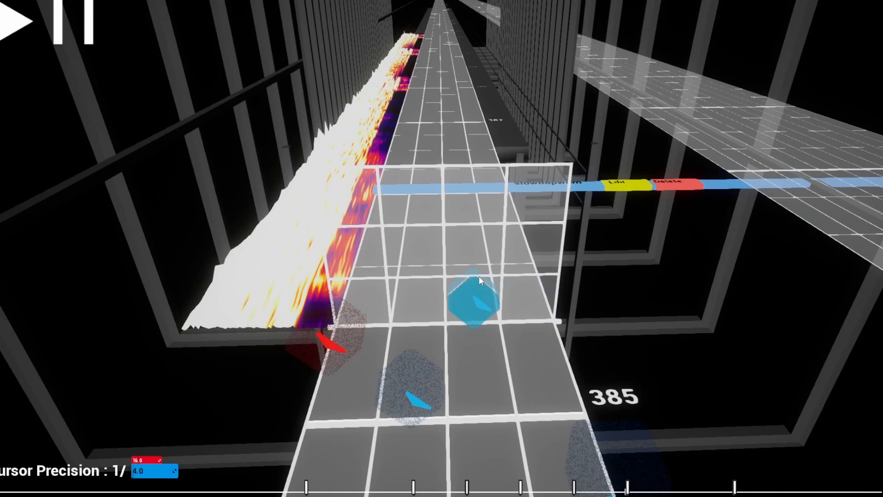
# Look over the notes between beats 384.75 and 385.5 and play the song from beat 385.
pyautogui.hotkey('s', 'd')
pyautogui.press('1')
pyautogui.scroll(1, 481, 282)
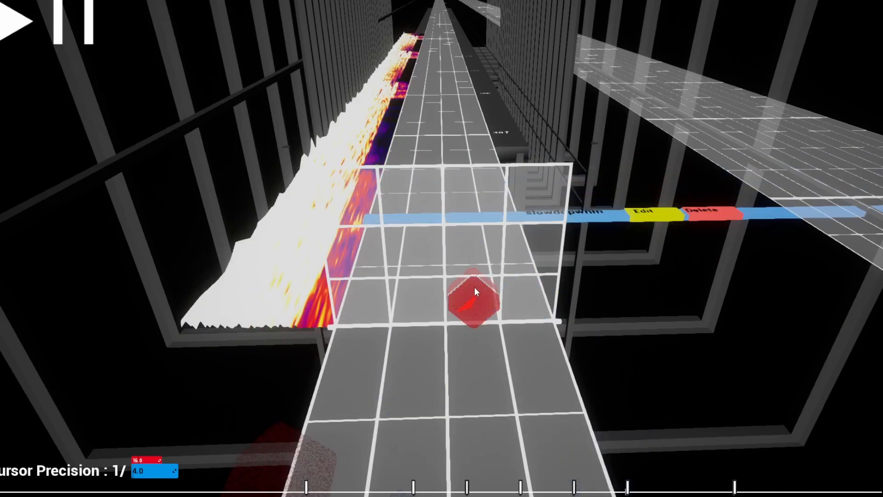
pyautogui.scroll(-3, 474, 287)
pyautogui.scroll(1, 473, 286)
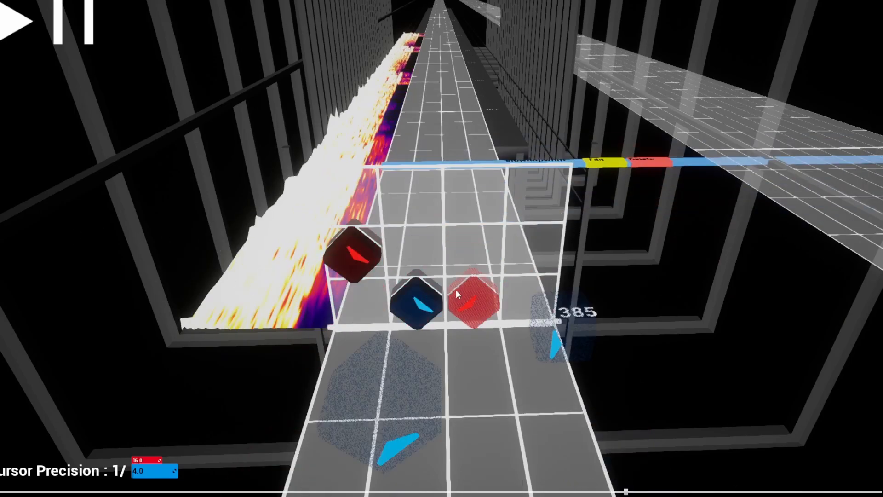
pyautogui.press('2')
pyautogui.scroll(-4, 221, 140)
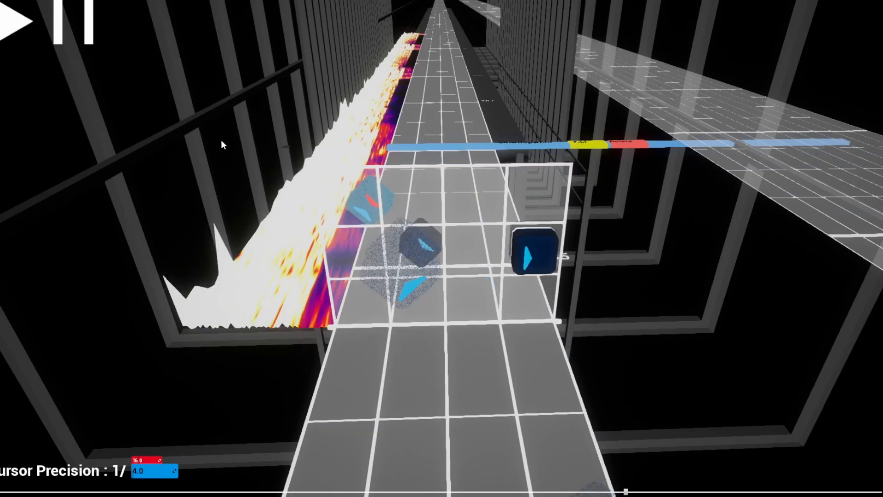
pyautogui.scroll(-1, 616, 219)
pyautogui.scroll(1, 616, 220)
pyautogui.scroll(3, 613, 215)
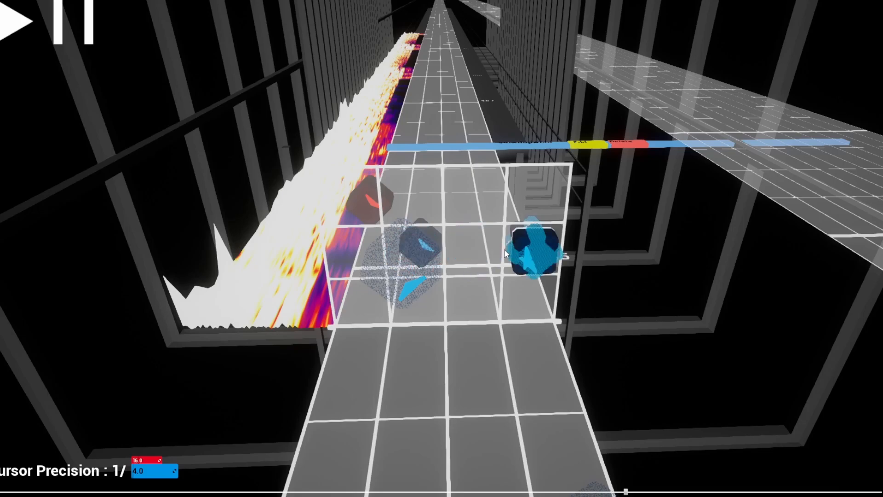
pyautogui.scroll(1, 506, 252)
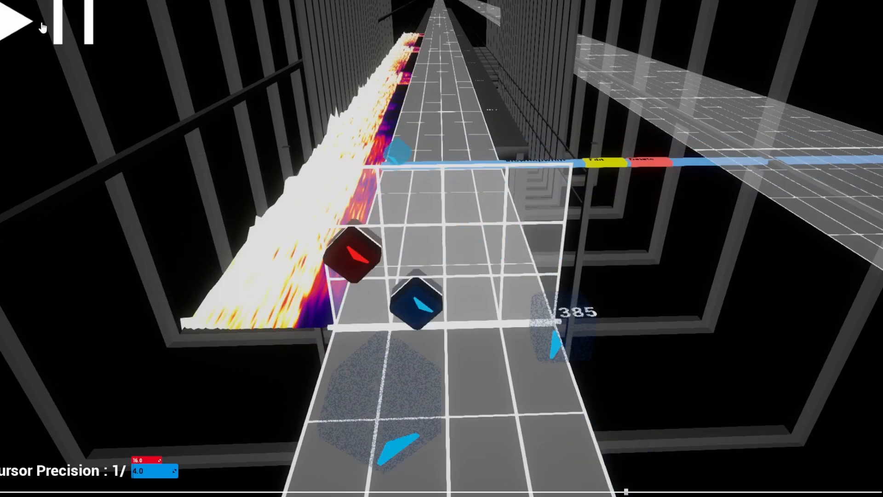
pyautogui.click(7, 21)
pyautogui.click(7, 21)
pyautogui.click(7, 21)
pyautogui.click(6, 21)
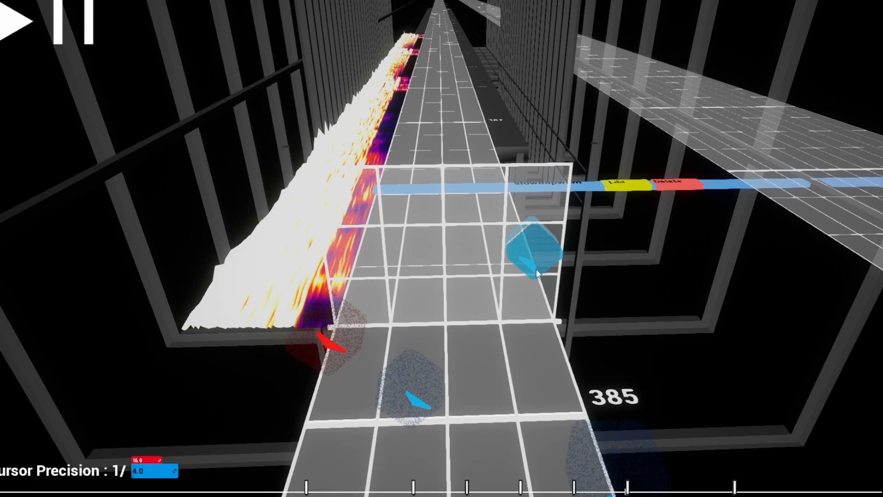
# Place an up-right blue note in the fourth lane's middle row at beat 385.25 and a down-right red one in the third lane's bottom row at 385.5.
pyautogui.click(551, 246)
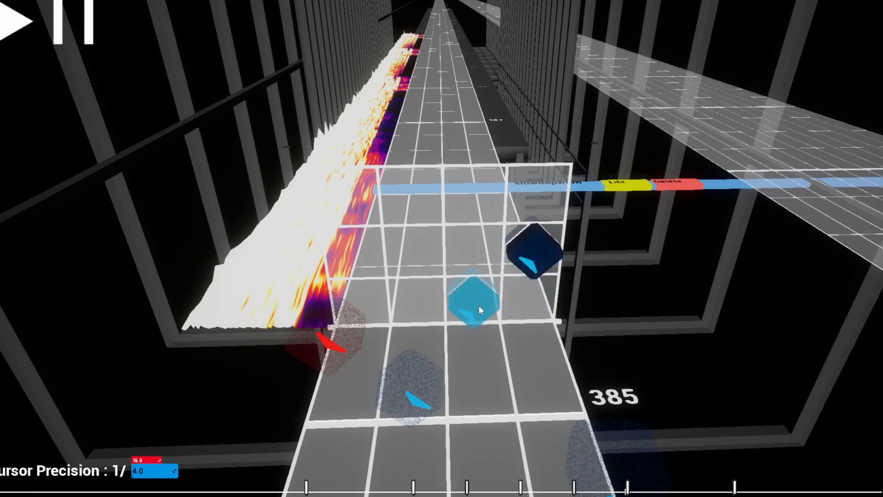
pyautogui.scroll(1, 480, 304)
pyautogui.press('s')
pyautogui.press('d')
pyautogui.press('1')
pyautogui.click(480, 305)
pyautogui.press('2')
# Check the pattern between beats 384.5 and 386.5, playing a short stretch from beat 386.
pyautogui.scroll(-2, 596, 298)
pyautogui.scroll(-2, 596, 298)
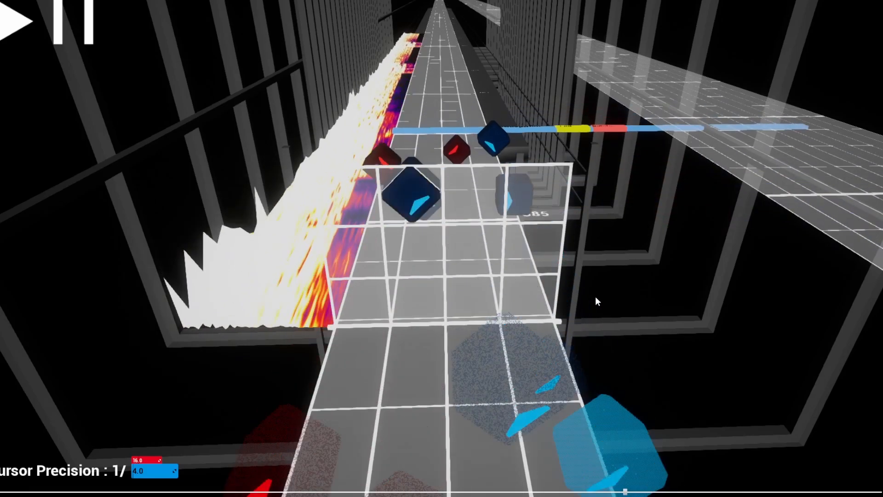
pyautogui.scroll(6, 596, 298)
pyautogui.scroll(-3, 619, 285)
pyautogui.scroll(2, 619, 285)
pyautogui.scroll(3, 618, 285)
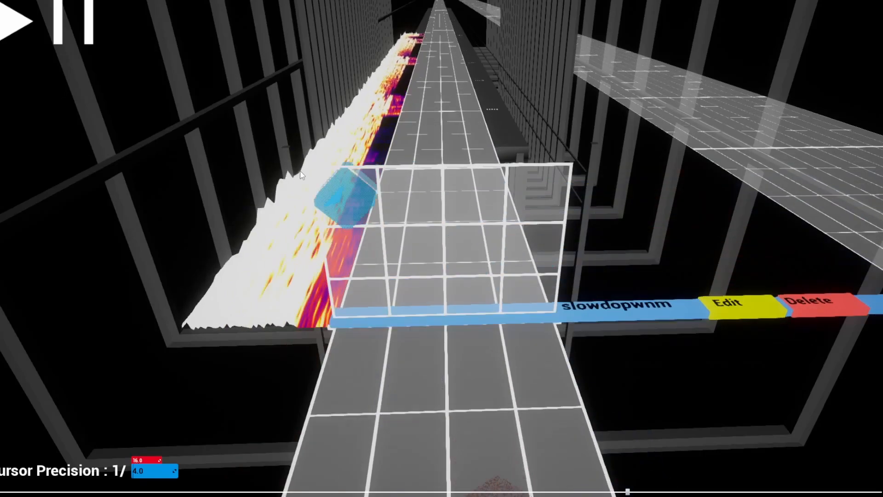
pyautogui.click(6, 23)
pyautogui.click(69, 28)
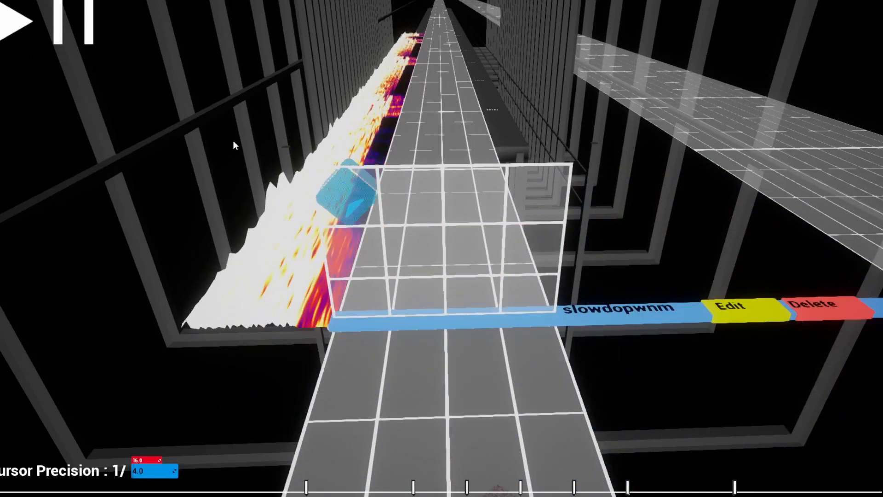
pyautogui.scroll(-6, 340, 252)
pyautogui.scroll(4, 562, 301)
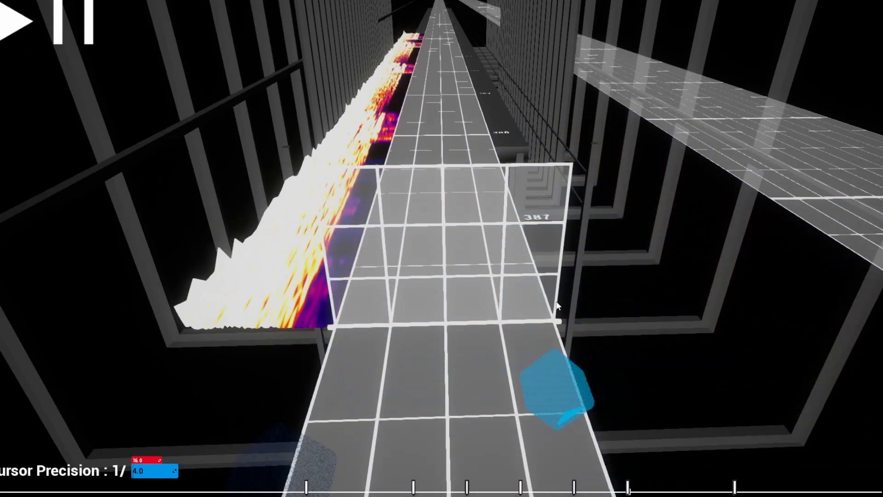
# Try up-left notes at beat 386: red in the first lane's middle row and blue in the second lane's top row.
pyautogui.scroll(-7, 535, 297)
pyautogui.scroll(1, 535, 297)
pyautogui.scroll(4, 389, 284)
pyautogui.click(401, 201)
pyautogui.scroll(-3, 396, 271)
pyautogui.scroll(2, 570, 250)
pyautogui.scroll(-3, 580, 243)
pyautogui.scroll(4, 579, 243)
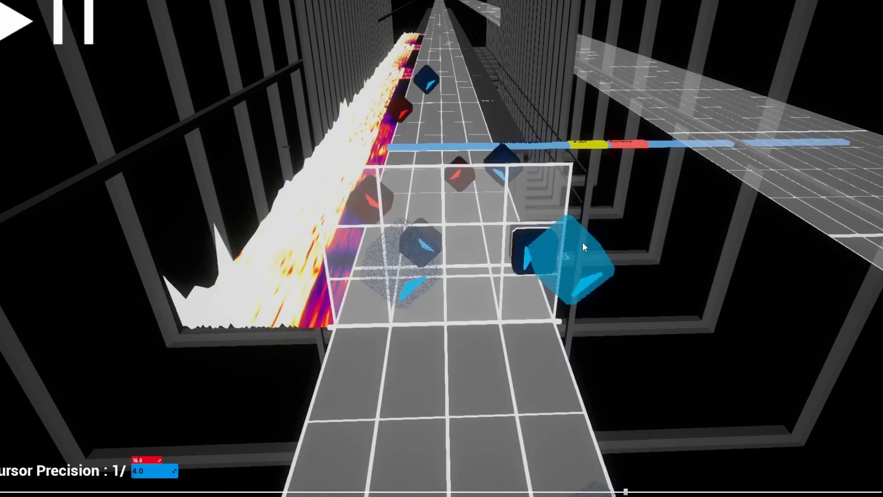
pyautogui.scroll(-2, 453, 237)
pyautogui.scroll(2, 462, 242)
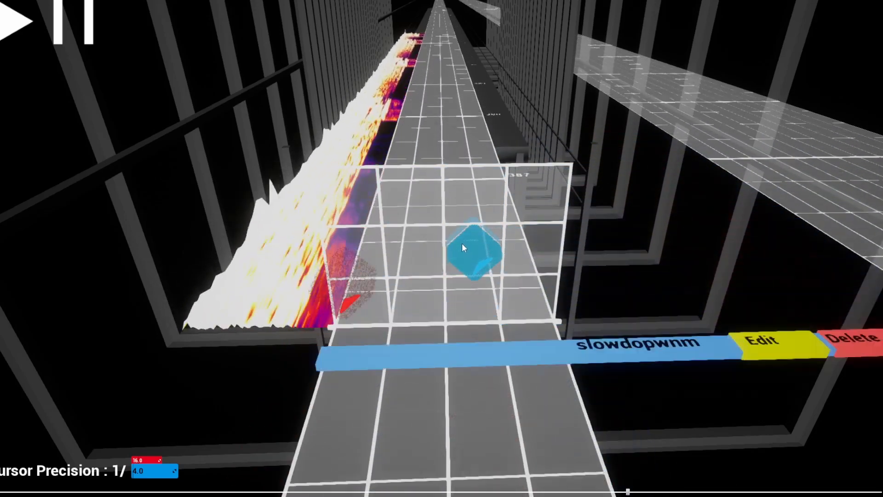
# Clear the trial notes at beat 386 and place an up-left red note in the second lane's top row at beat 385.75.
pyautogui.scroll(-1, 438, 242)
pyautogui.scroll(1, 379, 231)
pyautogui.scroll(-1, 373, 223)
pyautogui.click(405, 196)
pyautogui.scroll(-2, 460, 269)
pyautogui.scroll(1, 461, 269)
pyautogui.scroll(-1, 482, 271)
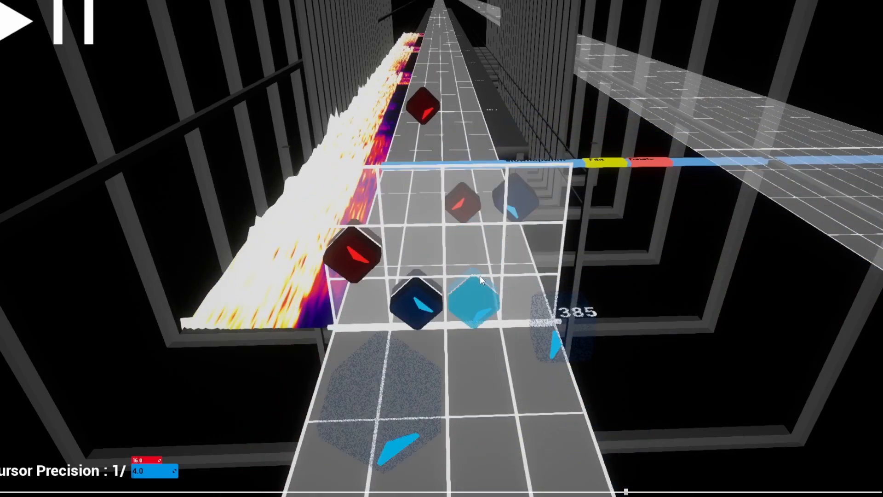
# Check the notes around beats 385 to 386, playing a stretch towards beat 389.
pyautogui.scroll(-3, 480, 276)
pyautogui.scroll(2, 475, 291)
pyautogui.scroll(1, 472, 355)
pyautogui.scroll(-1, 473, 354)
pyautogui.scroll(3, 472, 355)
pyautogui.scroll(-1, 473, 355)
pyautogui.press('space')
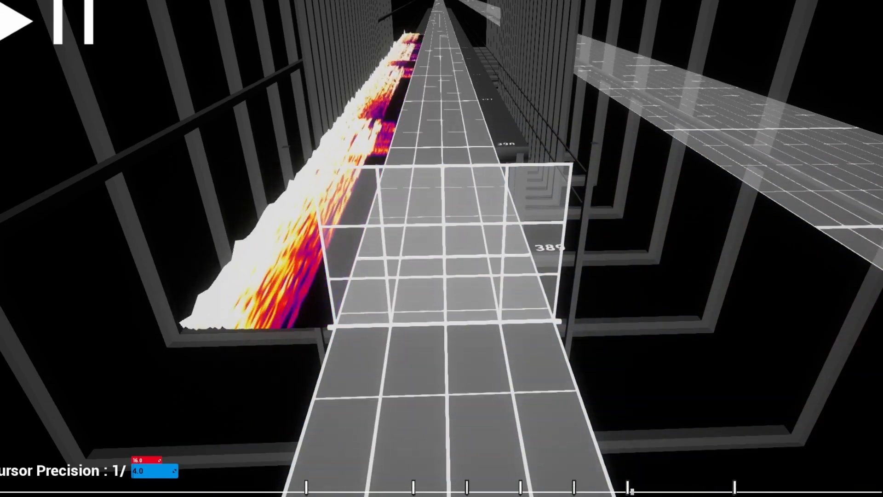
pyautogui.press('space')
pyautogui.scroll(-2, 84, 90)
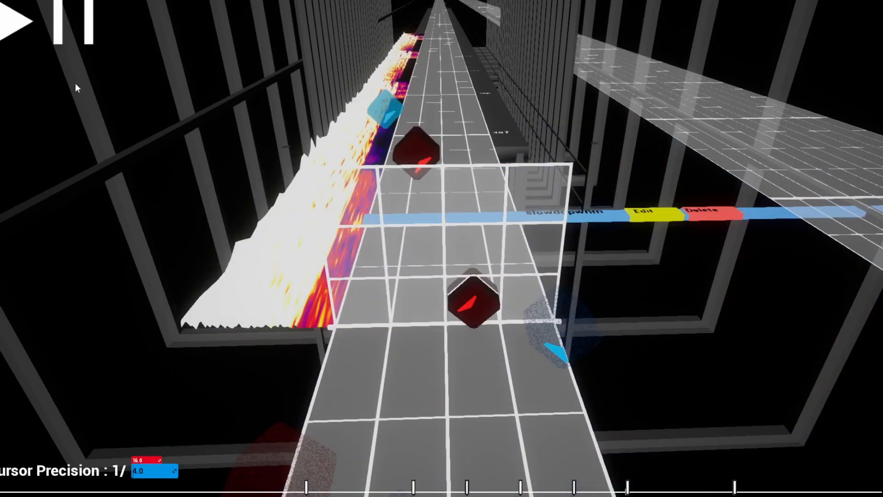
# Replay the pattern from beat 385.5 and examine the timing of the blue and red notes at 385.25 and 385.5.
pyautogui.click(11, 41)
pyautogui.click(10, 40)
pyautogui.click(13, 39)
pyautogui.click(15, 40)
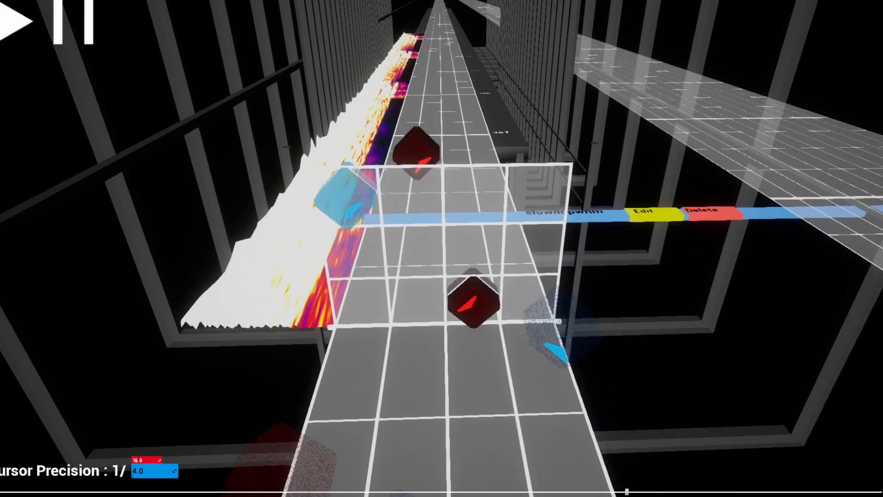
pyautogui.press('space')
pyautogui.press('space')
pyautogui.scroll(-4, 123, 102)
pyautogui.scroll(5, 123, 102)
pyautogui.scroll(-2, 125, 103)
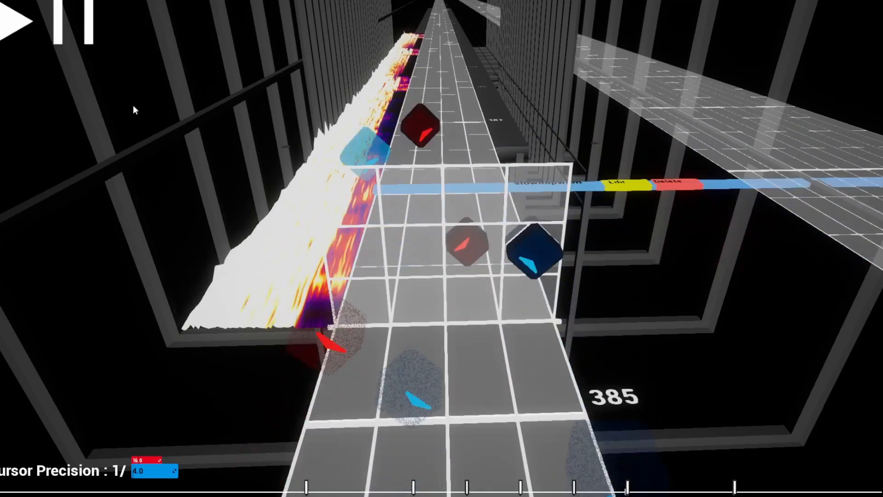
# Try moving the down-right red note in the third lane's bottom row from beat 385.5 to beat 385.25.
pyautogui.press('5')
pyautogui.click(475, 239)
pyautogui.press('1')
pyautogui.click(480, 312)
pyautogui.scroll(1, 434, 251)
pyautogui.scroll(1, 429, 198)
pyautogui.scroll(-3, 428, 194)
pyautogui.scroll(4, 432, 197)
pyautogui.scroll(-3, 439, 200)
pyautogui.scroll(1, 460, 246)
pyautogui.scroll(1, 473, 320)
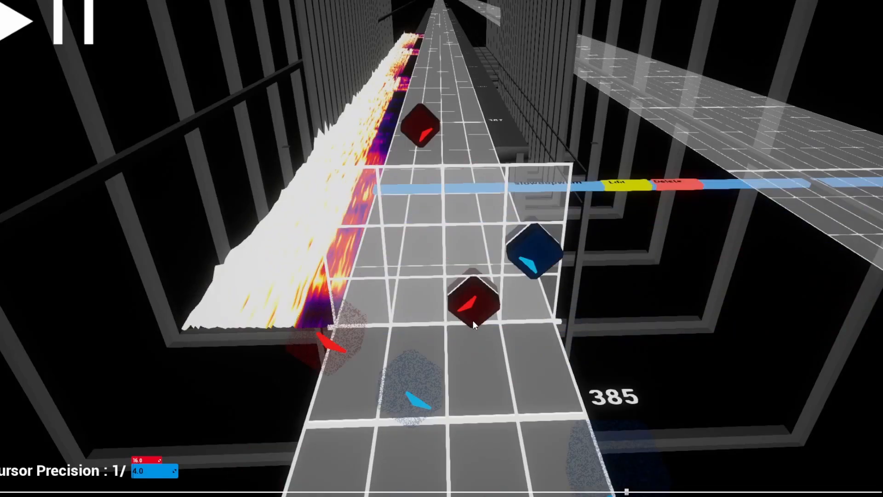
# Put the down-right red note back in the third lane's bottom row at beat 385.5.
pyautogui.scroll(-1, 467, 301)
pyautogui.click(468, 302)
pyautogui.scroll(2, 405, 281)
pyautogui.scroll(-2, 399, 275)
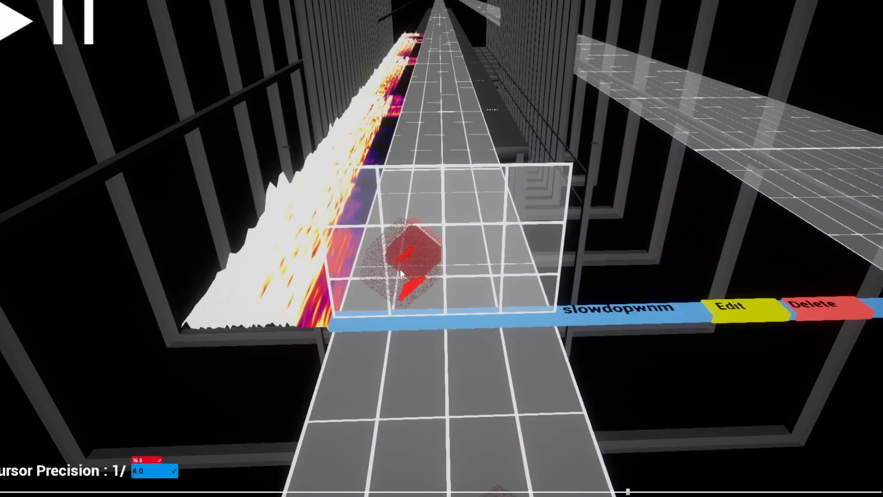
# Examine the spacing of the notes between beats 385.5 and 386.
pyautogui.scroll(2, 401, 267)
pyautogui.scroll(-2, 402, 264)
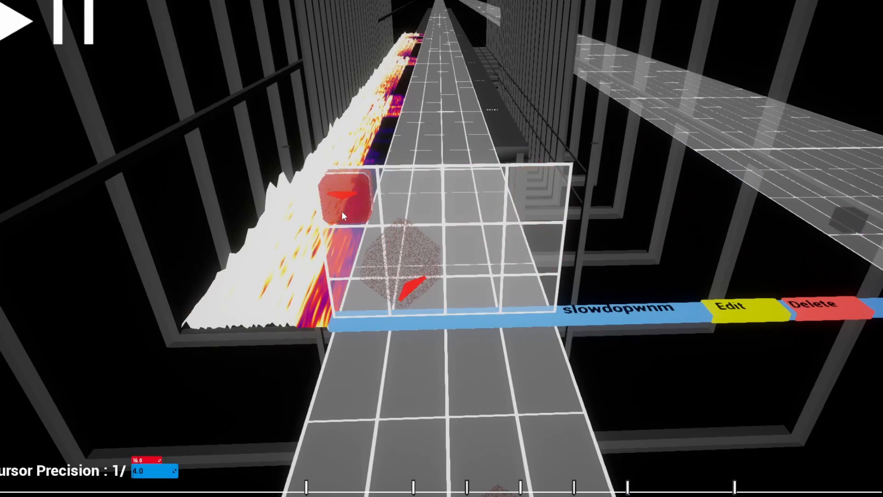
pyautogui.press('2')
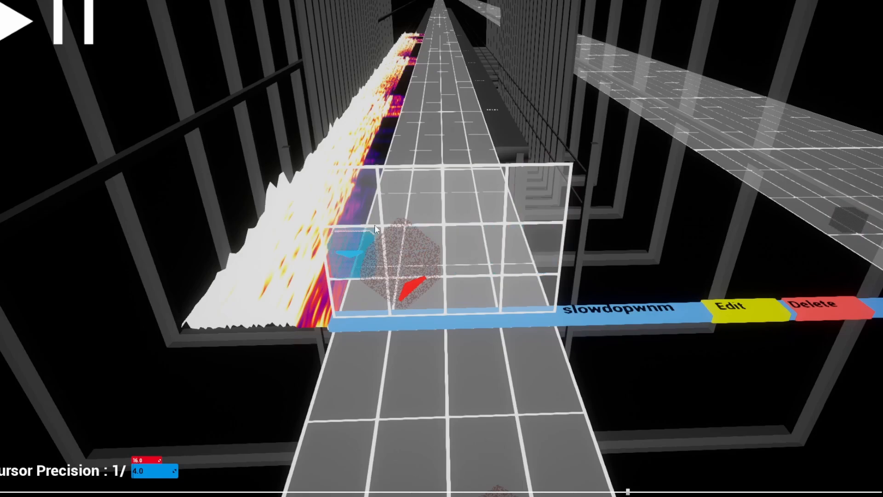
pyautogui.scroll(2, 375, 224)
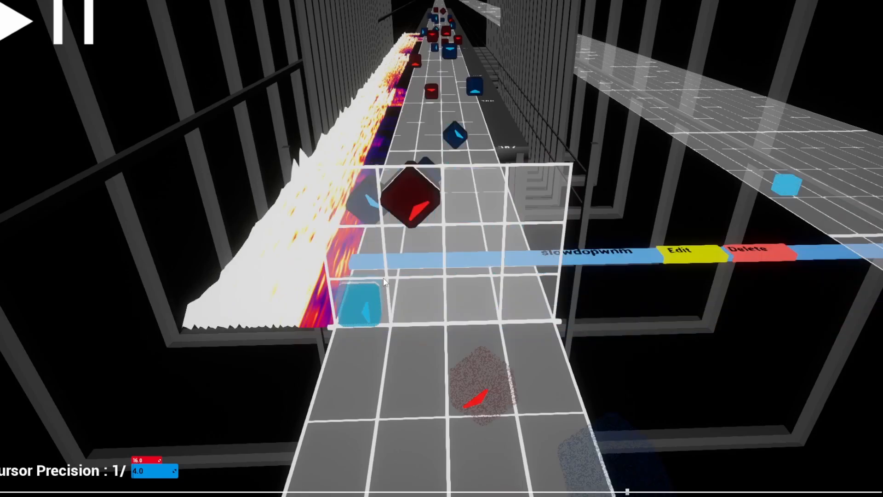
pyautogui.scroll(1, 339, 258)
pyautogui.scroll(-2, 338, 258)
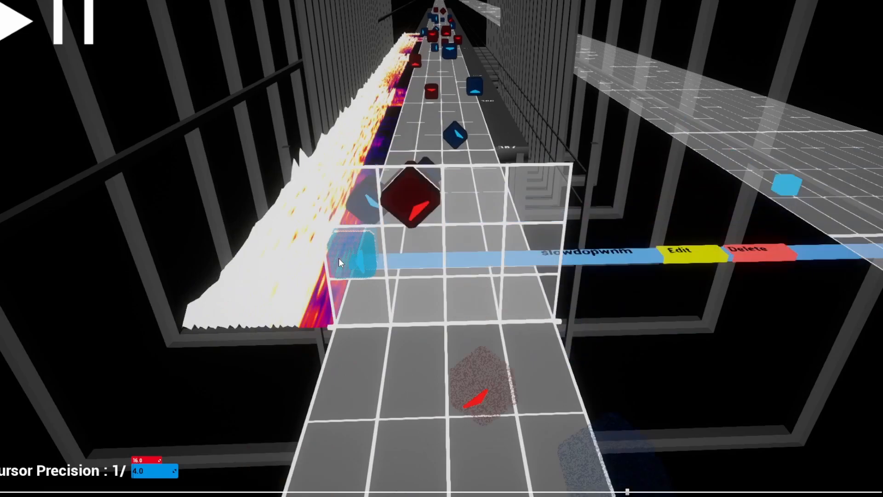
pyautogui.scroll(-2, 339, 258)
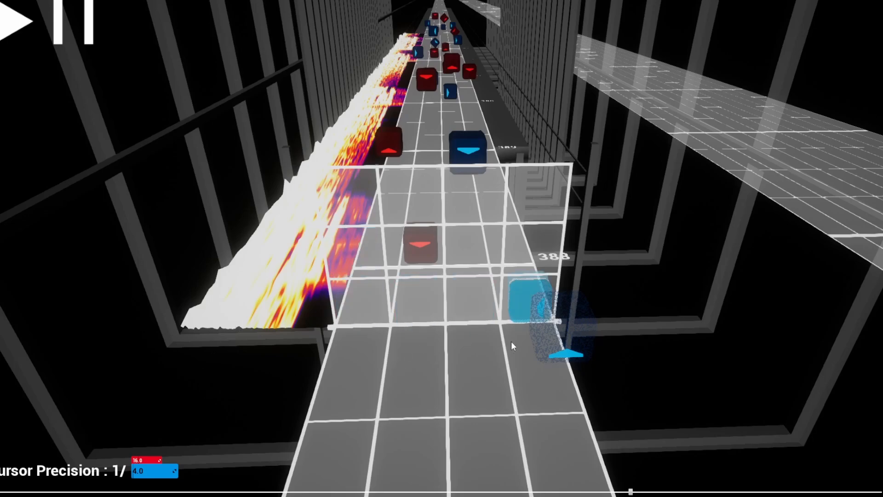
# Review the new pattern from about beat 388 to beat 393, playing short stretches of it.
pyautogui.scroll(-1, 390, 325)
pyautogui.press('space')
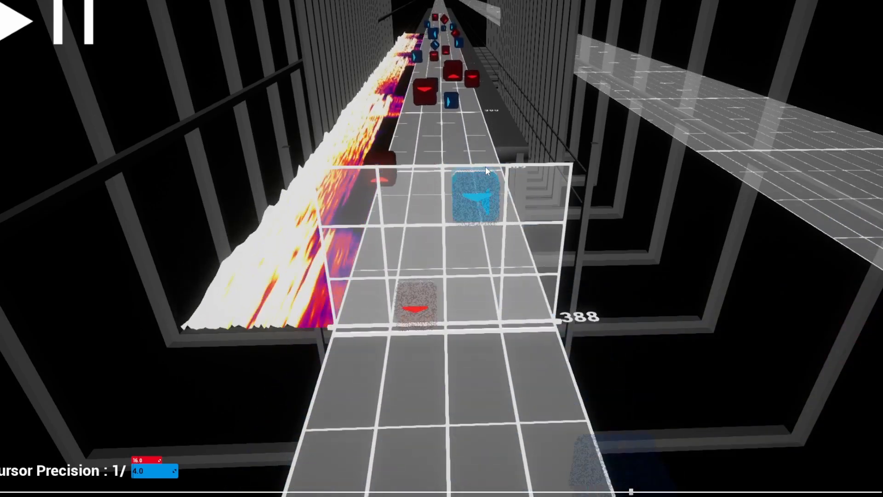
pyautogui.scroll(-4, 485, 166)
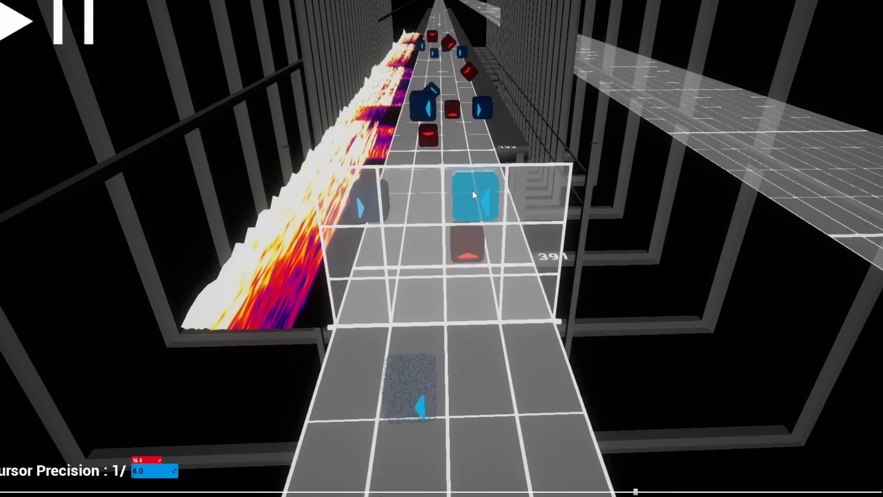
pyautogui.press('space')
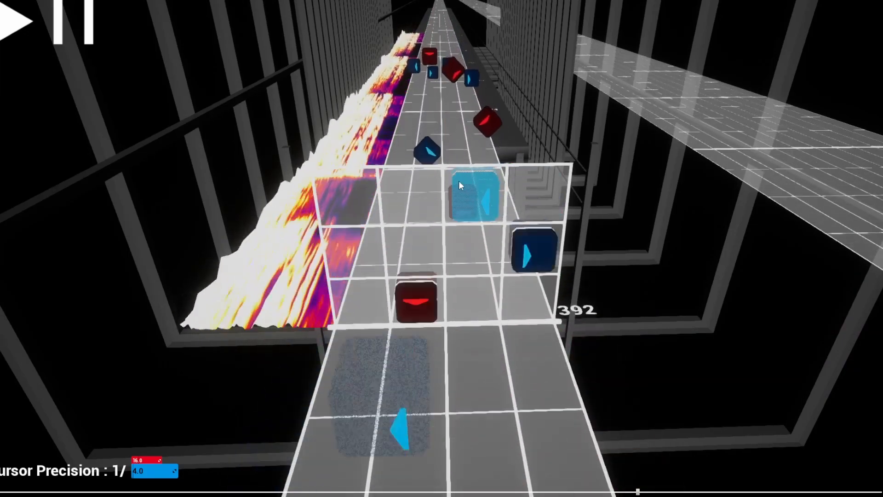
pyautogui.scroll(-4, 433, 176)
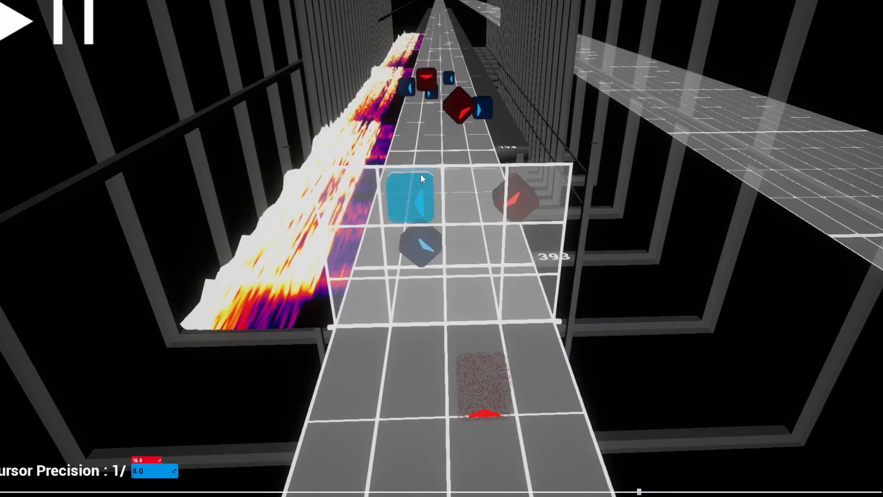
pyautogui.press('space')
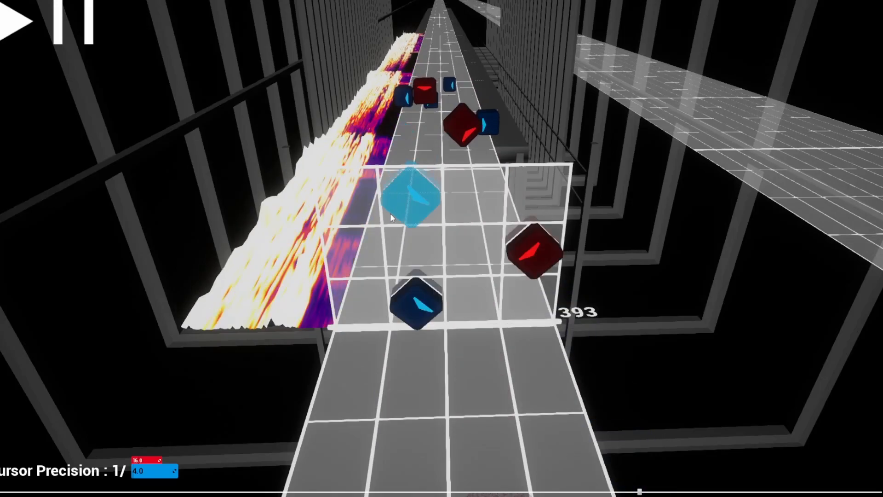
pyautogui.scroll(-6, 367, 245)
pyautogui.scroll(4, 556, 227)
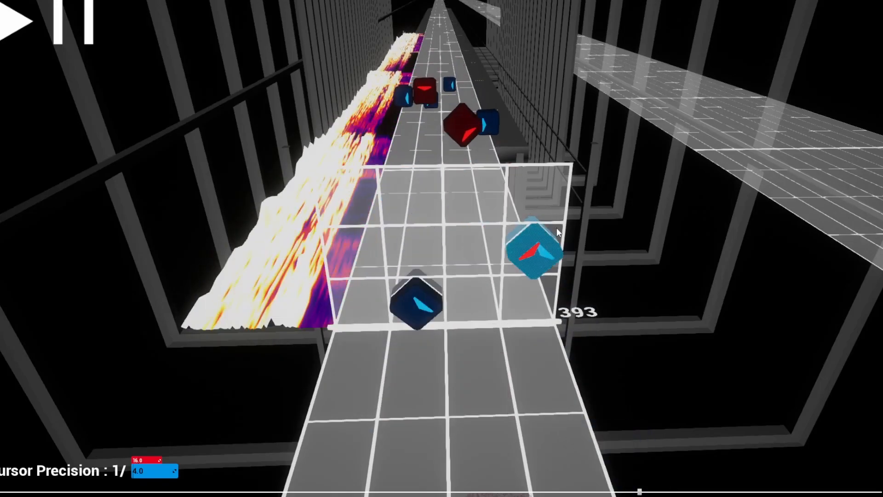
pyautogui.scroll(-4, 463, 226)
pyautogui.scroll(-4, 456, 230)
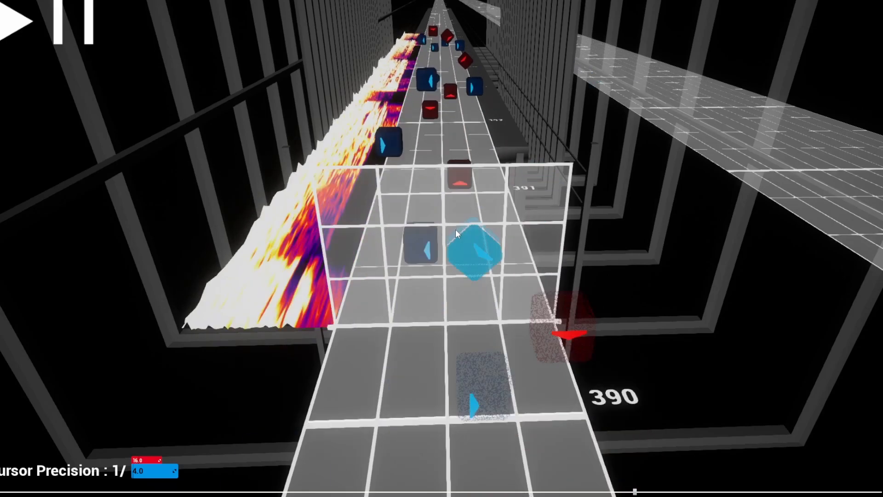
# Go through the red and blue notes between beats 388 and 391 again to examine their directions and flow.
pyautogui.scroll(6, 402, 191)
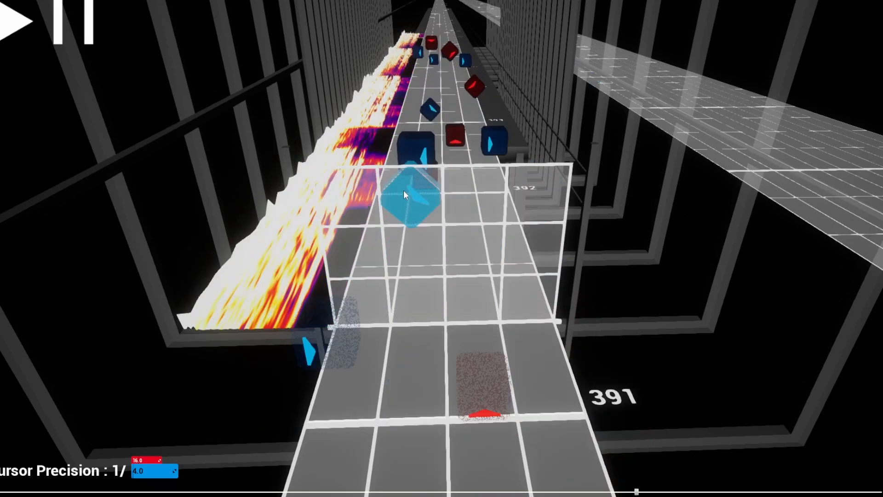
pyautogui.scroll(1, 480, 300)
pyautogui.scroll(3, 476, 198)
pyautogui.scroll(-4, 433, 271)
pyautogui.scroll(-1, 415, 249)
pyautogui.click(401, 221)
pyautogui.scroll(-2, 479, 254)
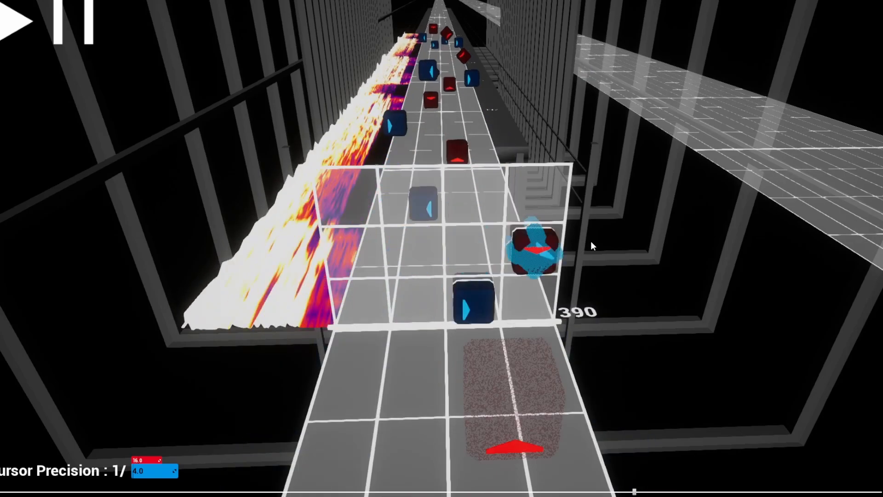
pyautogui.scroll(-3, 474, 277)
pyautogui.scroll(1, 478, 269)
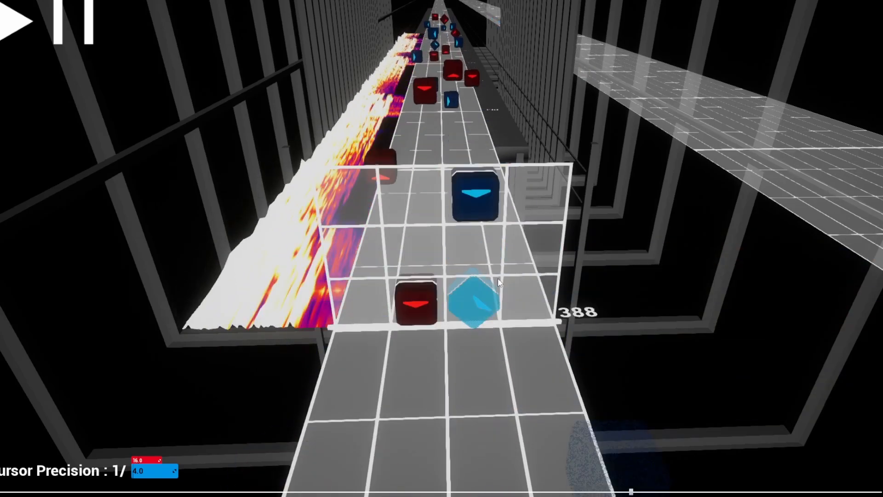
pyautogui.scroll(1, 457, 276)
pyautogui.scroll(1, 422, 221)
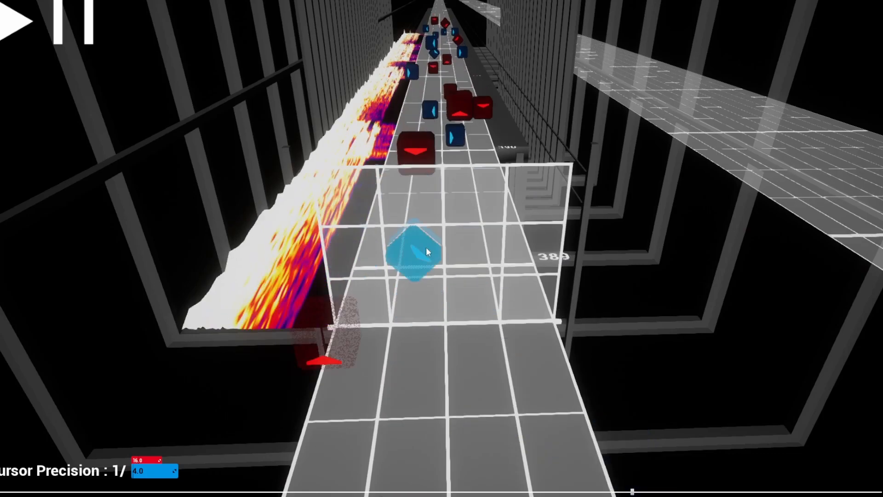
pyautogui.scroll(1, 506, 322)
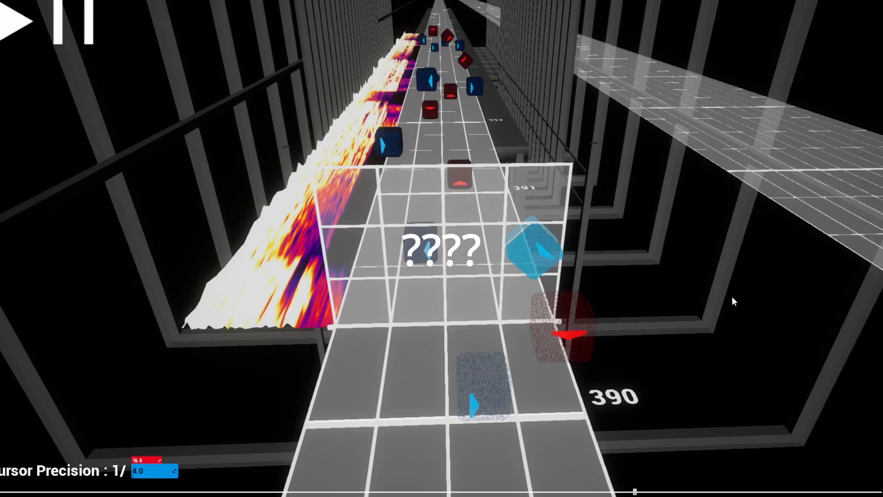
# At beat 396, place a right-facing blue note in the fourth lane's middle row and a down red note in the third lane's bottom row.
pyautogui.scroll(8, 643, 190)
pyautogui.scroll(4, 497, 208)
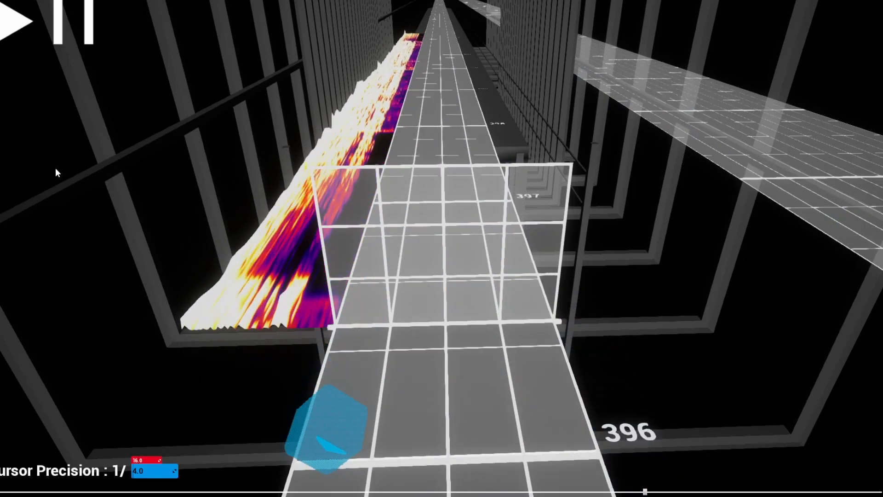
pyautogui.click(14, 24)
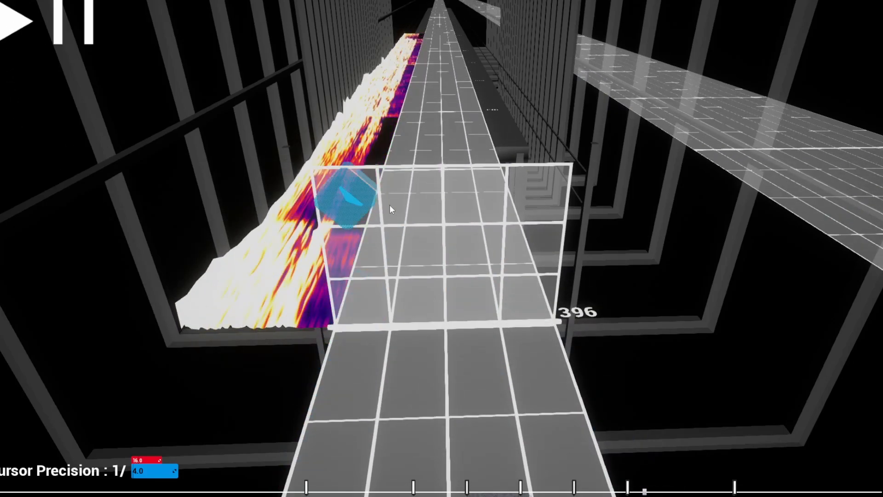
pyautogui.scroll(-2, 444, 310)
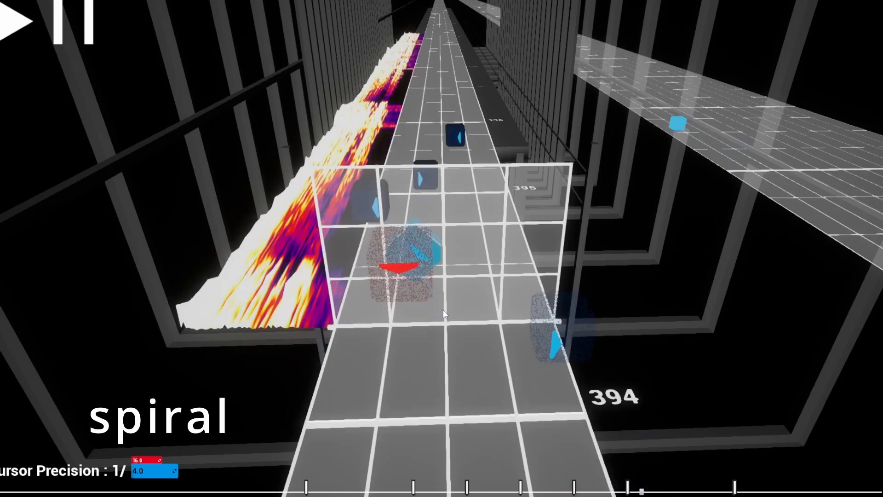
pyautogui.scroll(1, 444, 310)
pyautogui.scroll(3, 445, 310)
pyautogui.scroll(-1, 445, 309)
pyautogui.scroll(2, 446, 309)
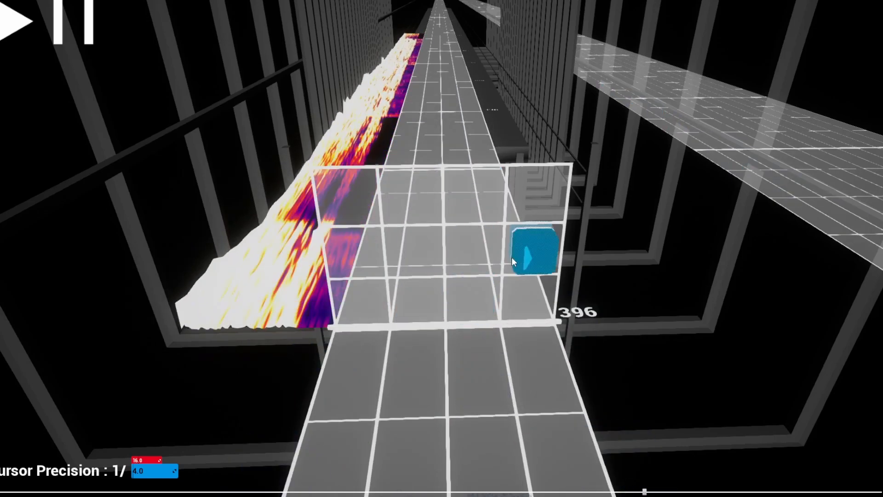
pyautogui.click(529, 253)
pyautogui.press('1')
pyautogui.click(465, 295)
# Replace the red note at beat 396 with an up-left one in the second lane's top row, and add a fourth-lane middle-row red note at 396.5.
pyautogui.scroll(-2, 354, 311)
pyautogui.press('space')
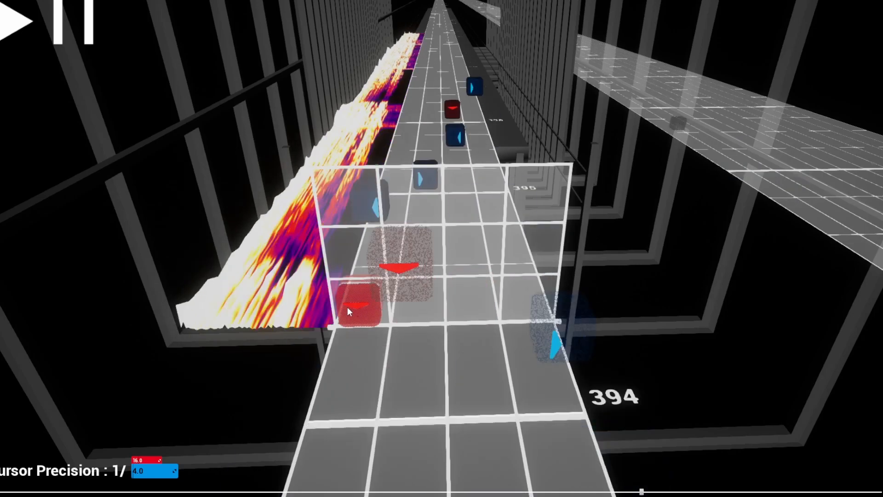
pyautogui.scroll(6, 348, 307)
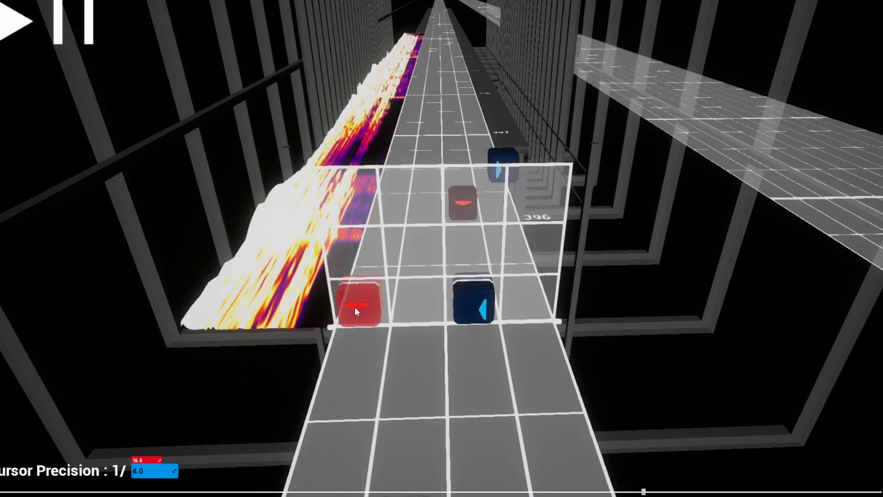
pyautogui.rightClick(457, 306)
pyautogui.press('w')
pyautogui.press('a')
pyautogui.click(411, 198)
pyautogui.scroll(2, 400, 249)
pyautogui.press('d')
pyautogui.click(521, 257)
# Place a down-left red note in the second lane's bottom row at beat 397 and an up red note in the third lane's top row at 397.5.
pyautogui.scroll(2, 431, 279)
pyautogui.press('a')
pyautogui.press('w')
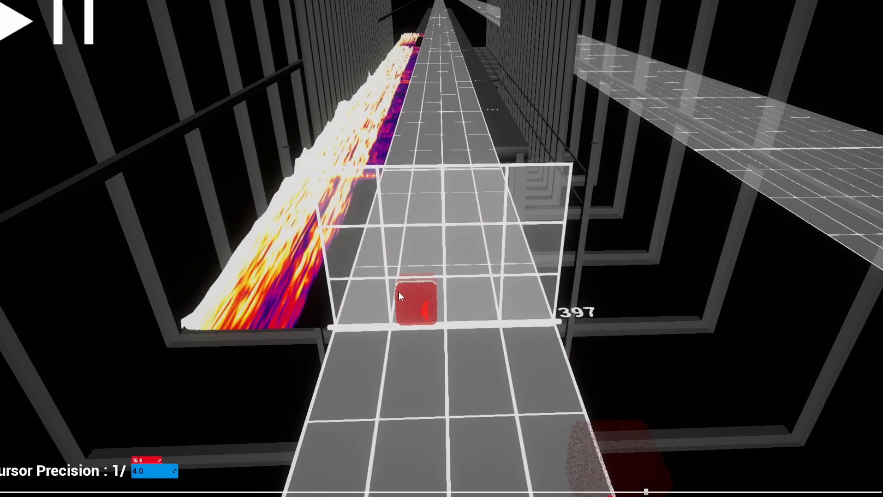
pyautogui.click(410, 301)
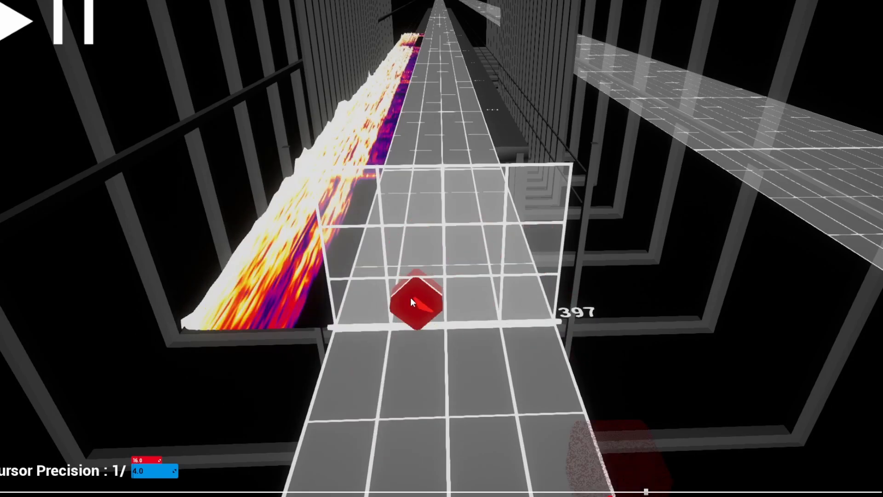
pyautogui.scroll(2, 410, 298)
pyautogui.press('d')
pyautogui.click(481, 194)
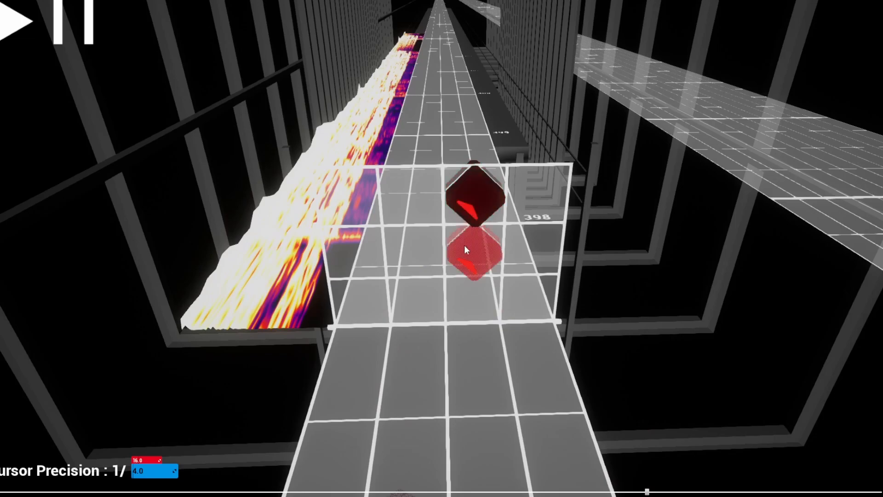
pyautogui.press('w')
# Play back the notes from about beat 396, add a down-right red note in the third lane's bottom row at beat 398, and switch to blue.
pyautogui.scroll(-6, 431, 248)
pyautogui.scroll(3, 431, 249)
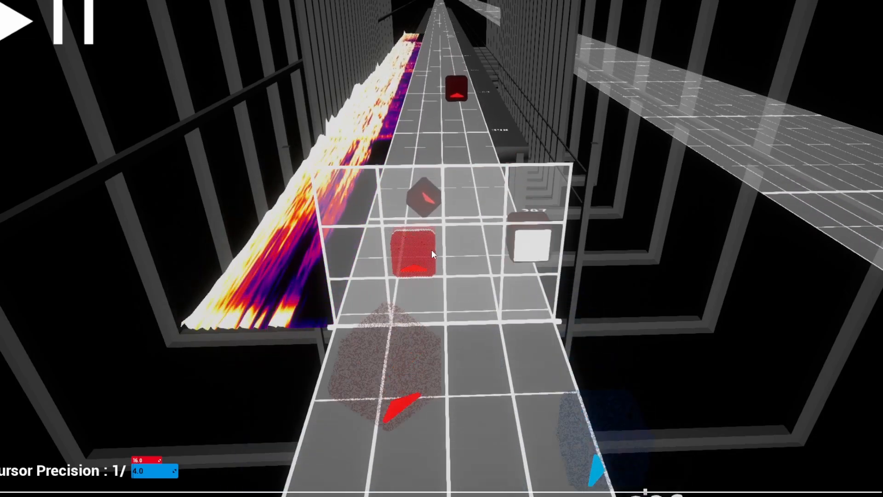
pyautogui.click(35, 13)
pyautogui.click(62, 20)
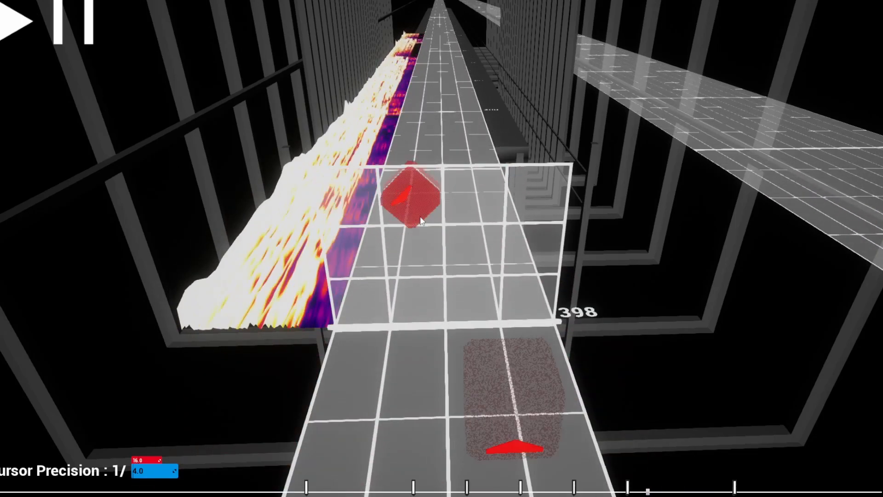
pyautogui.click(478, 313)
pyautogui.click(479, 313)
pyautogui.press('2')
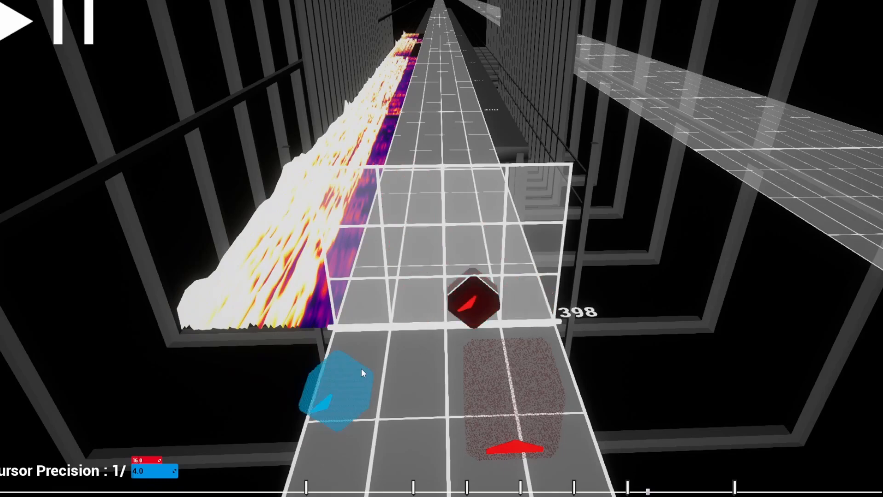
# Play back the new notes from about beat 395 and re-examine the pattern between beats 394 and 397.
pyautogui.scroll(-1, 364, 368)
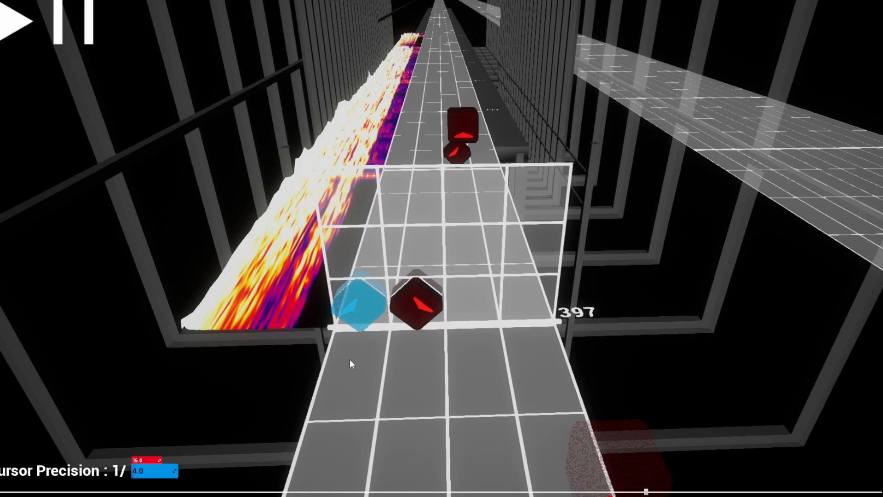
pyautogui.scroll(-2, 389, 249)
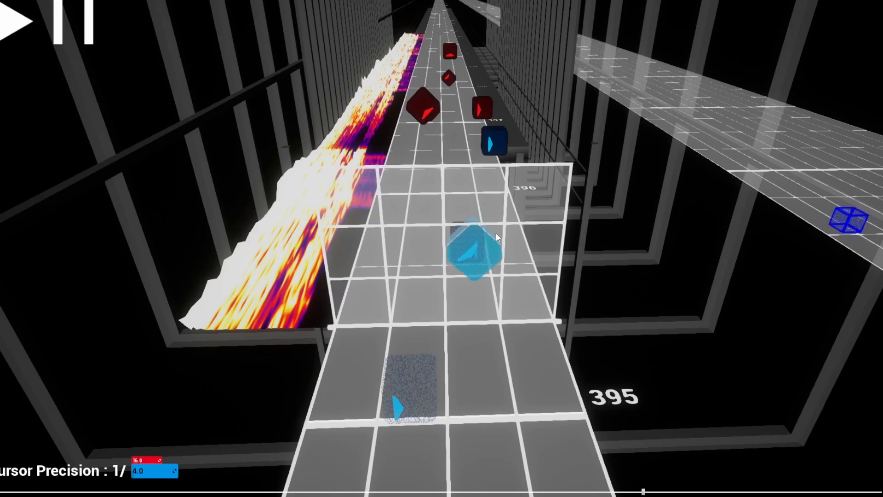
pyautogui.press('space')
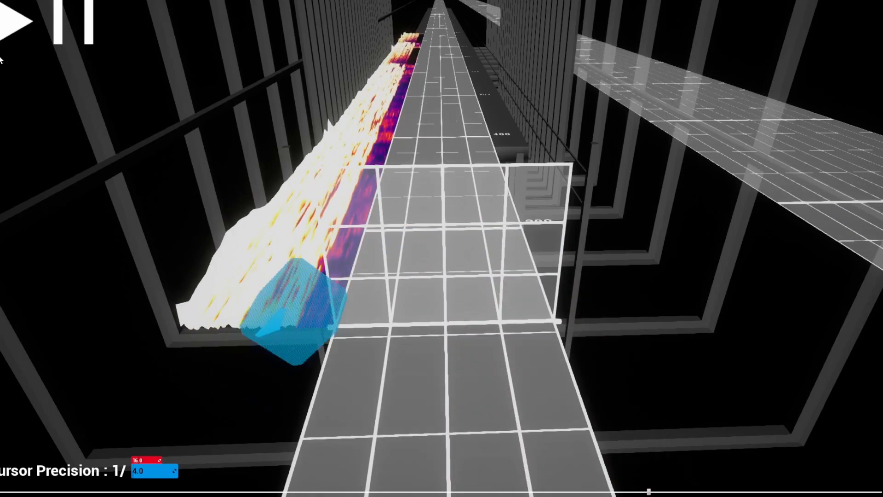
pyautogui.press('space')
pyautogui.scroll(-2, 361, 164)
pyautogui.press('d')
pyautogui.scroll(-4, 426, 261)
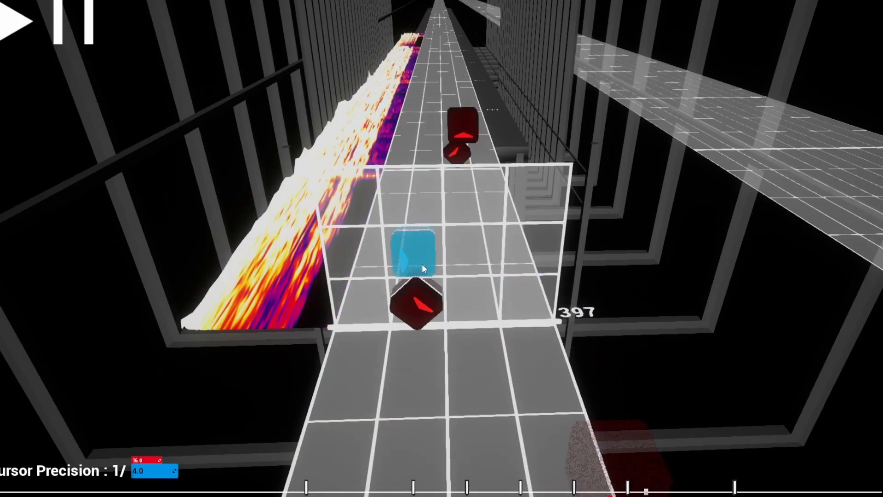
pyautogui.scroll(-5, 423, 266)
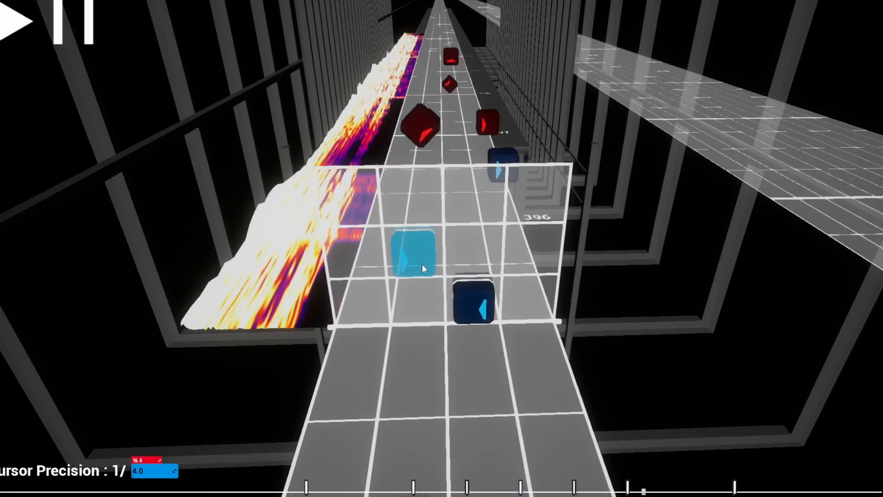
pyautogui.scroll(-5, 422, 265)
pyautogui.scroll(8, 421, 268)
pyautogui.scroll(-8, 409, 252)
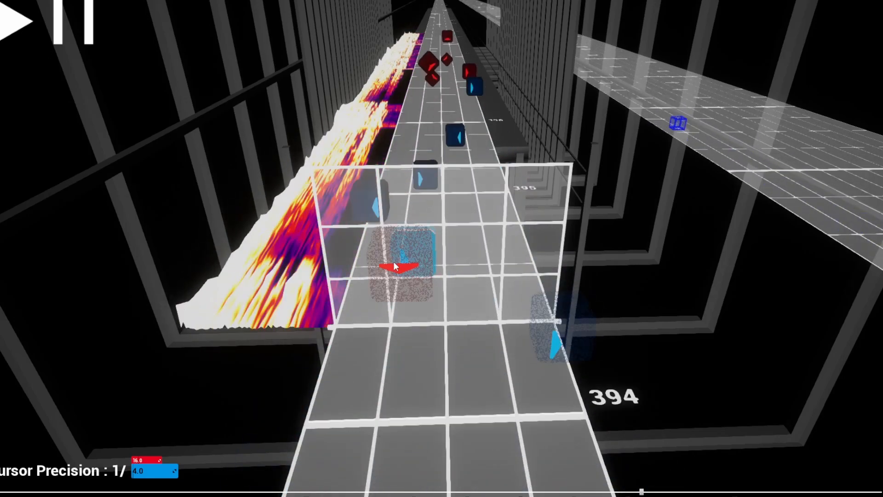
pyautogui.scroll(4, 376, 283)
pyautogui.scroll(4, 413, 240)
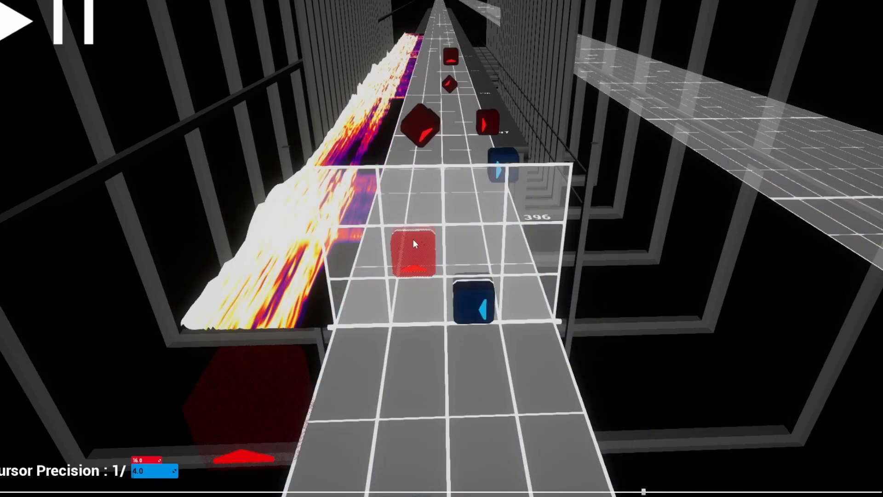
# At beat 397, place an up-right red note in the third lane's top row and delete the second lane's bottom-row red note.
pyautogui.scroll(4, 421, 285)
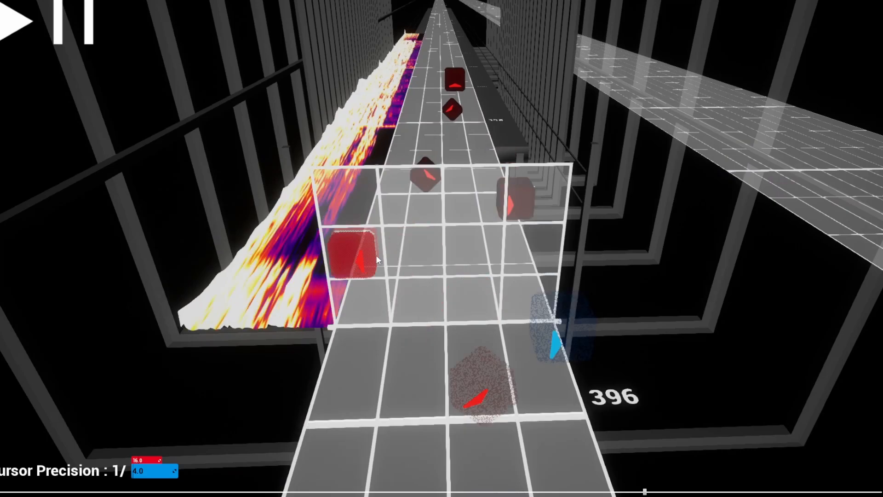
pyautogui.press('d')
pyautogui.click(473, 200)
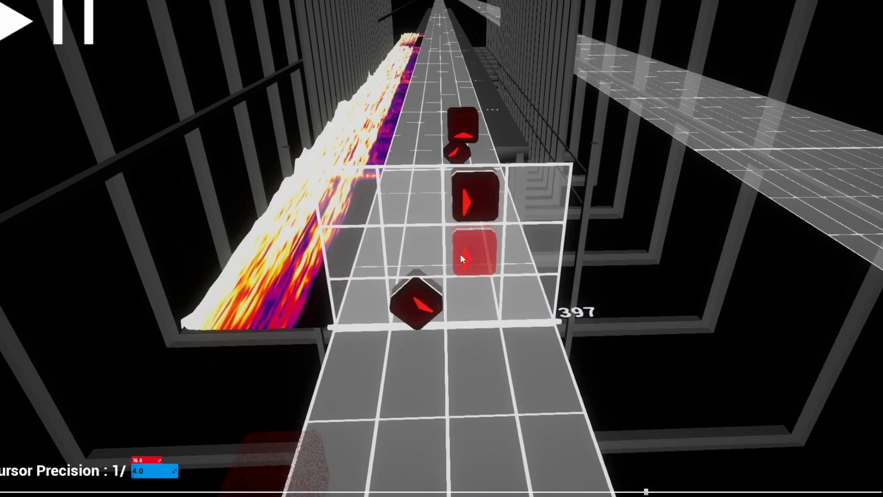
pyautogui.press('w')
pyautogui.click(474, 200)
pyautogui.middleClick(423, 299)
# At beat 397.5, replace the third lane's top-row red note with a down red note in the second lane's bottom row.
pyautogui.scroll(1, 431, 298)
pyautogui.scroll(1, 433, 298)
pyautogui.middleClick(476, 199)
pyautogui.press('s')
pyautogui.click(410, 293)
# Examine the red and blue note pattern between beats 396 and 401.
pyautogui.scroll(-3, 428, 293)
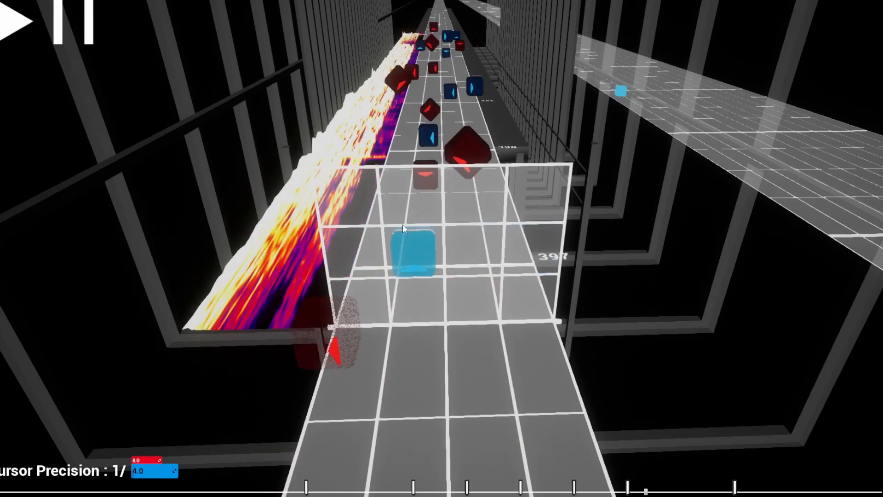
pyautogui.scroll(2, 404, 226)
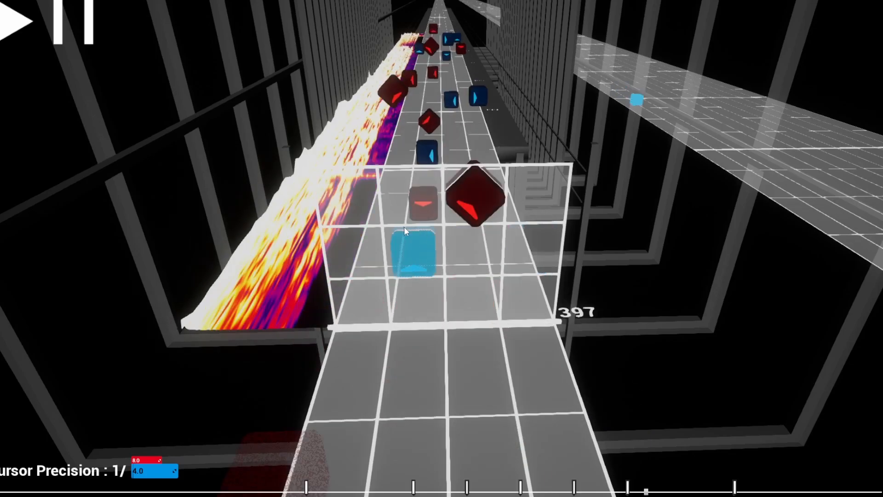
pyautogui.scroll(-4, 415, 223)
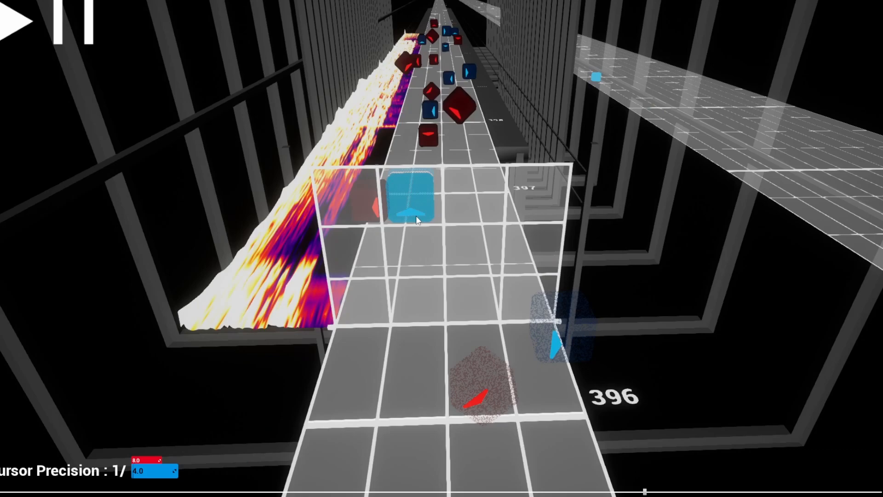
pyautogui.scroll(4, 434, 249)
pyautogui.scroll(4, 434, 252)
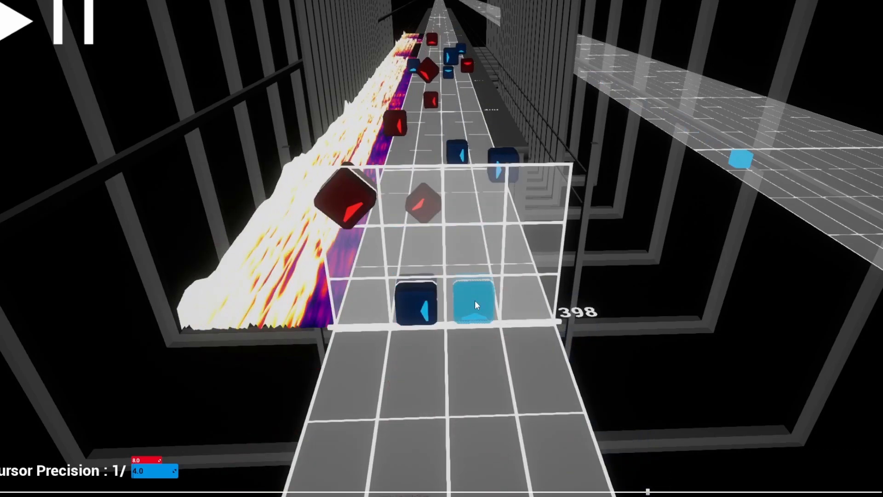
pyautogui.scroll(12, 474, 300)
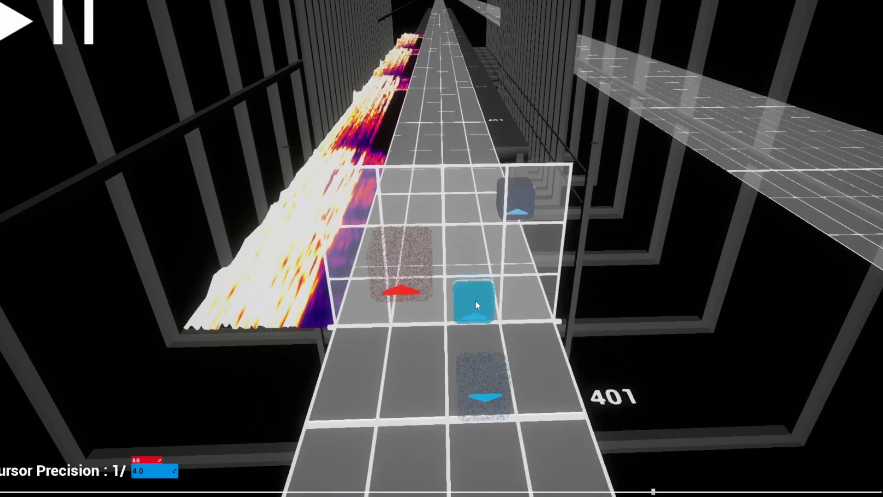
pyautogui.scroll(-4, 475, 300)
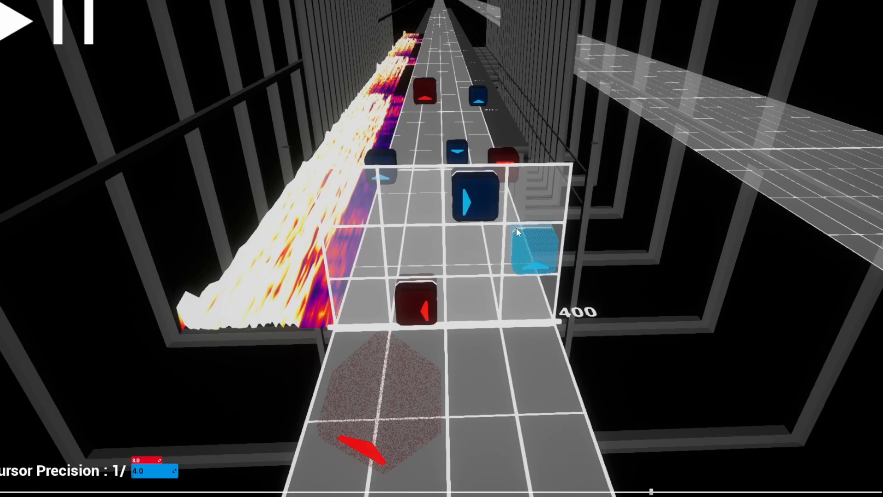
pyautogui.scroll(-1, 515, 228)
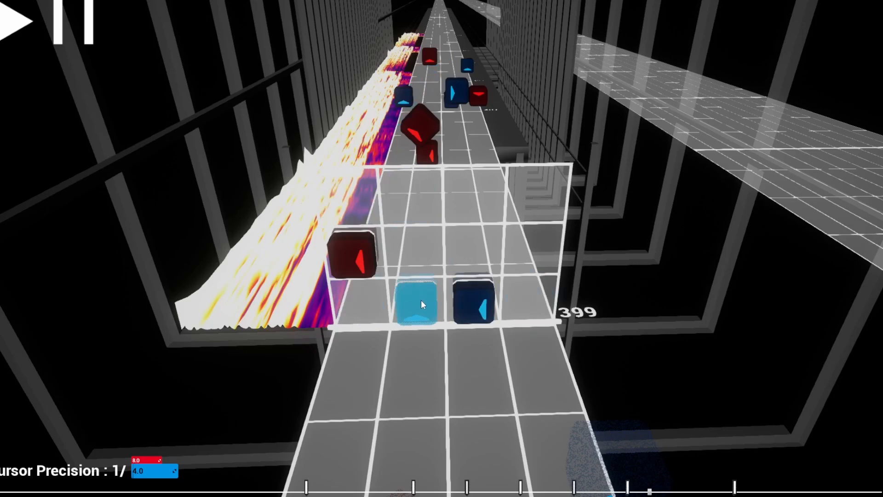
pyautogui.scroll(4, 423, 304)
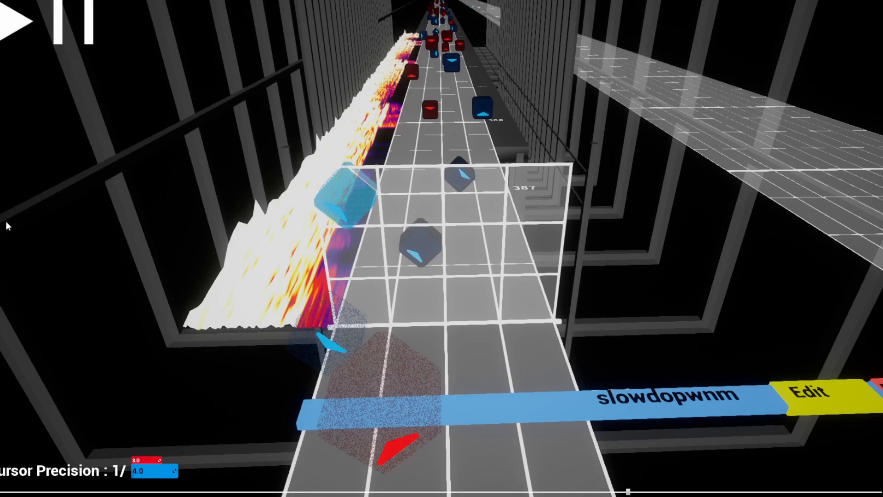
# Play back the notes from the slowdopwnm bookmark, then skip ahead and play the section from about beat 400.5.
pyautogui.press('space')
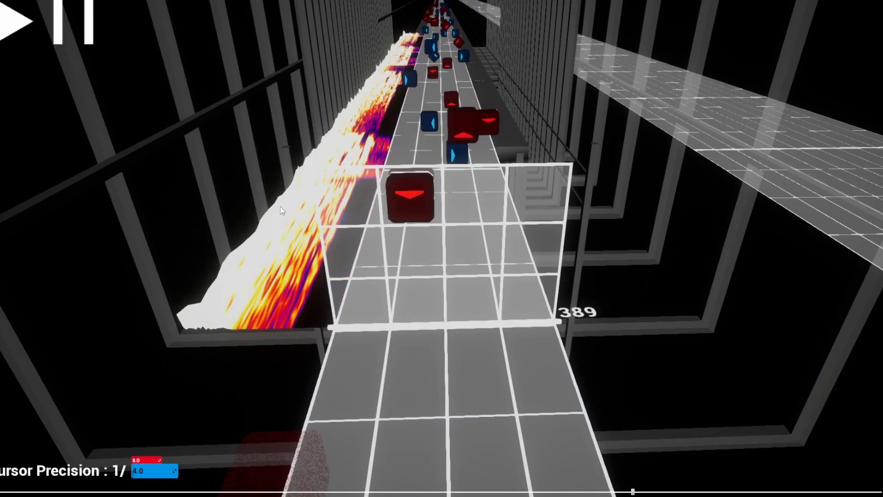
pyautogui.press('space')
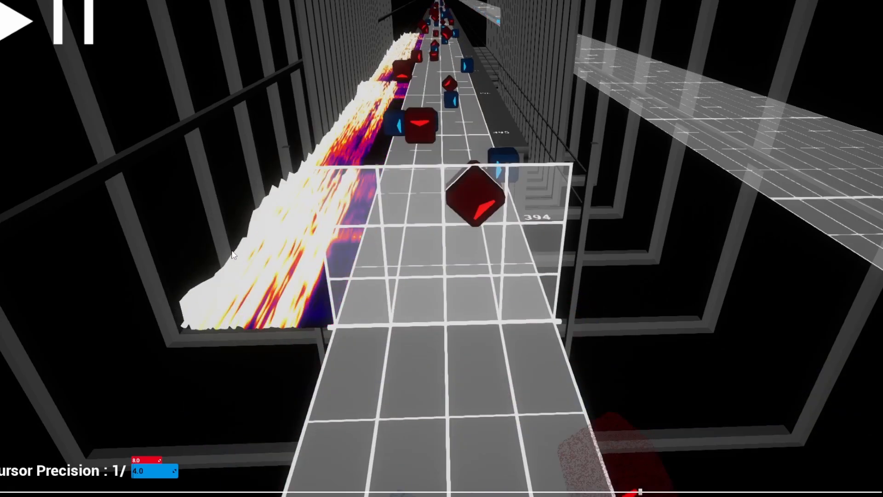
pyautogui.scroll(4, 233, 254)
pyautogui.scroll(8, 292, 250)
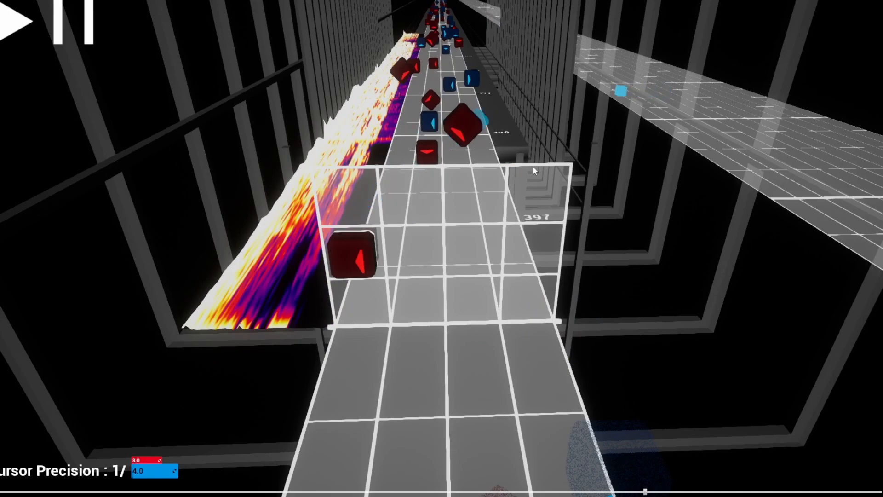
pyautogui.scroll(4, 486, 236)
pyautogui.scroll(12, 486, 236)
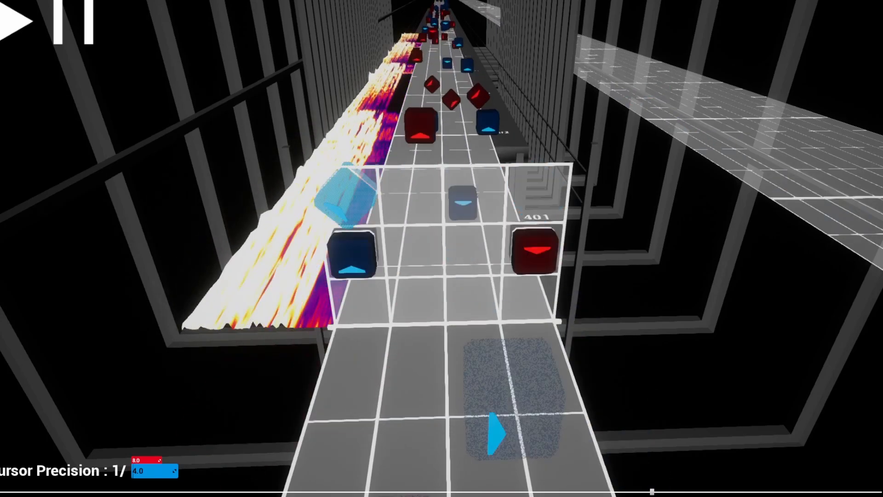
pyautogui.click(2, 30)
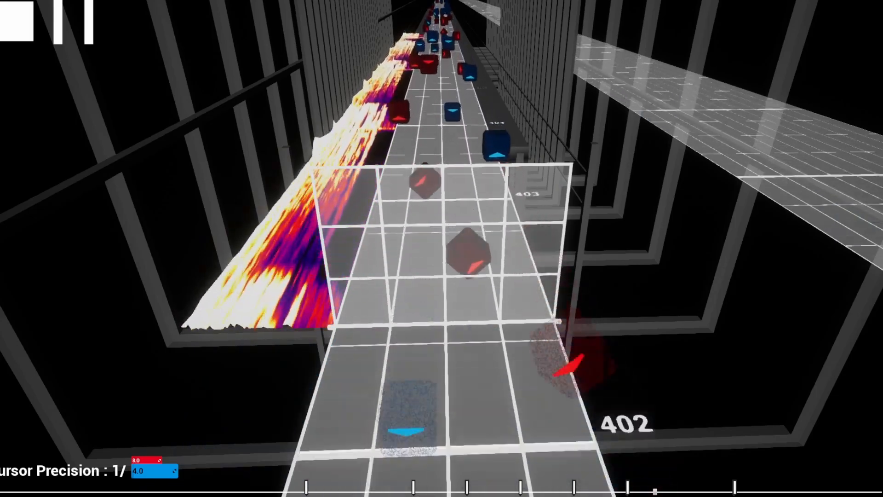
pyautogui.click(5, 29)
# Examine the notes between beats 405 and 412, and briefly play them back from beat 412.
pyautogui.scroll(4, 449, 222)
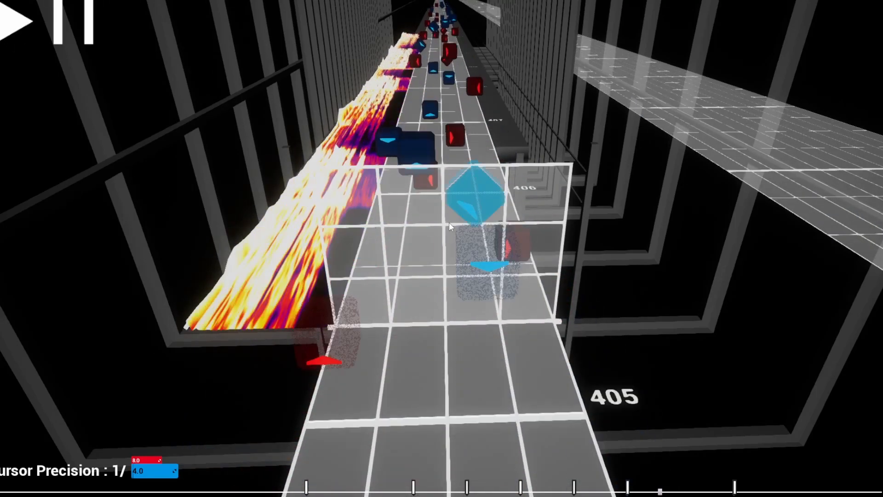
pyautogui.scroll(20, 606, 411)
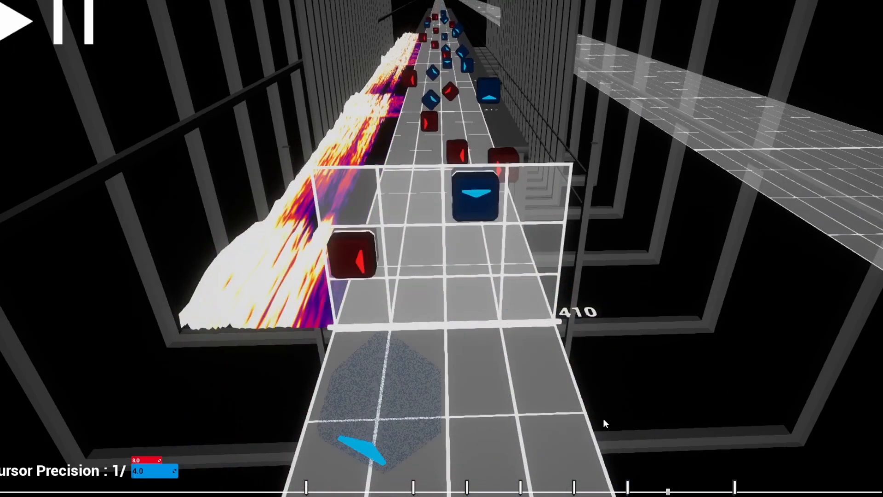
pyautogui.scroll(4, 413, 293)
pyautogui.scroll(-8, 419, 287)
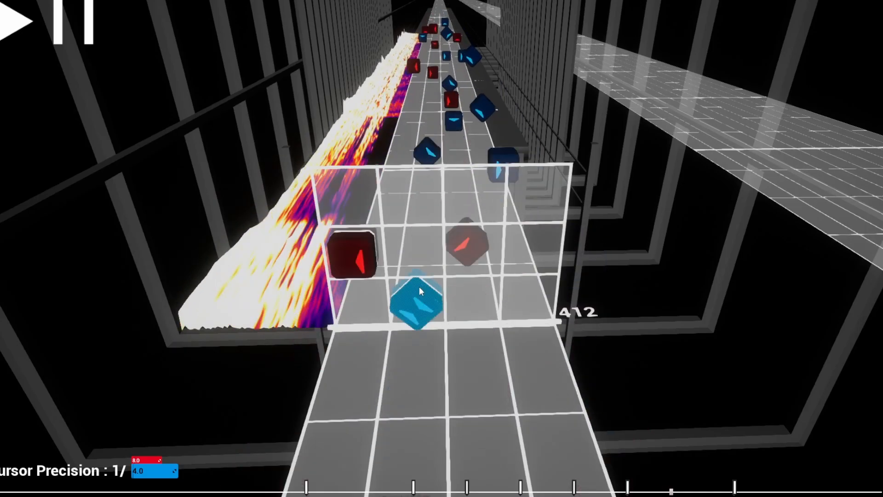
pyautogui.click(17, 36)
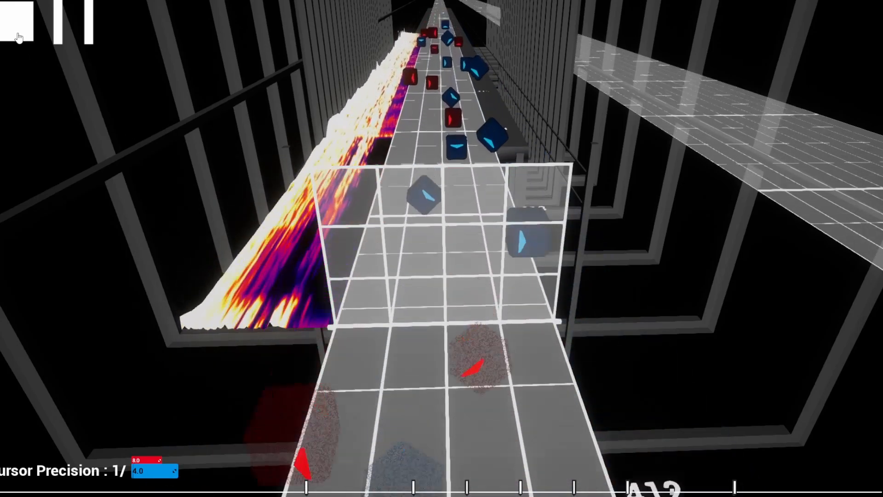
pyautogui.click(17, 37)
pyautogui.scroll(8, 118, 149)
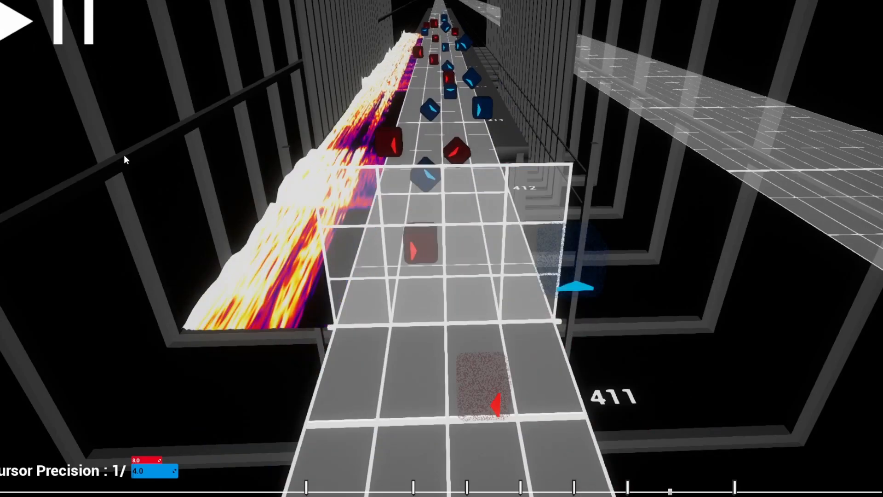
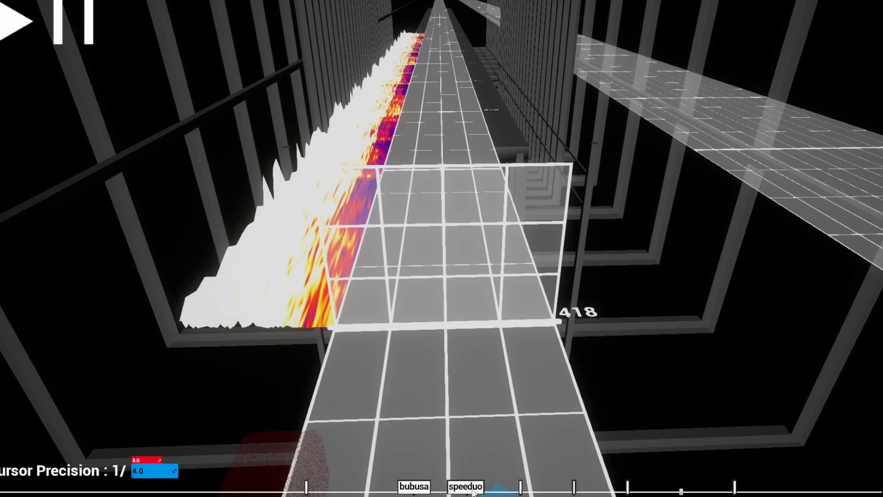
# Check the sections at the speeduo and slowdopwnm bookmarks and near beat 405, then return to beat 418.
pyautogui.click(465, 486)
pyautogui.click(35, 30)
pyautogui.click(35, 30)
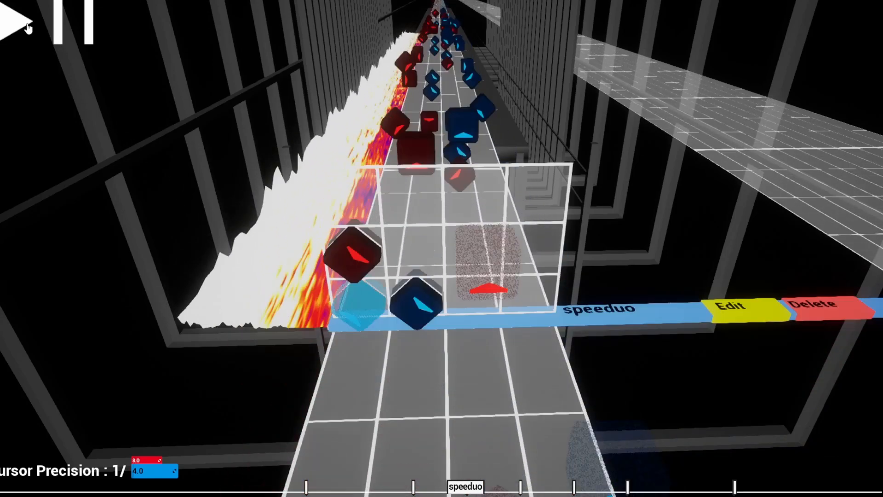
pyautogui.click(628, 486)
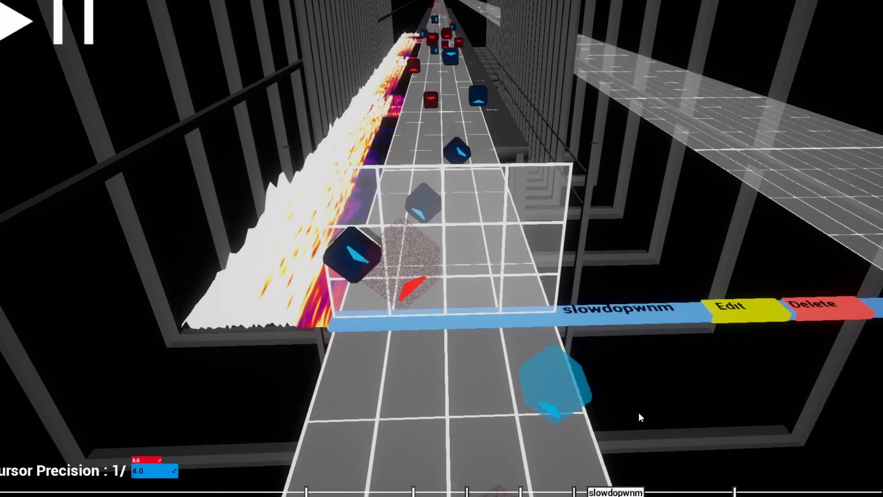
pyautogui.click(675, 492)
pyautogui.click(703, 491)
pyautogui.click(661, 491)
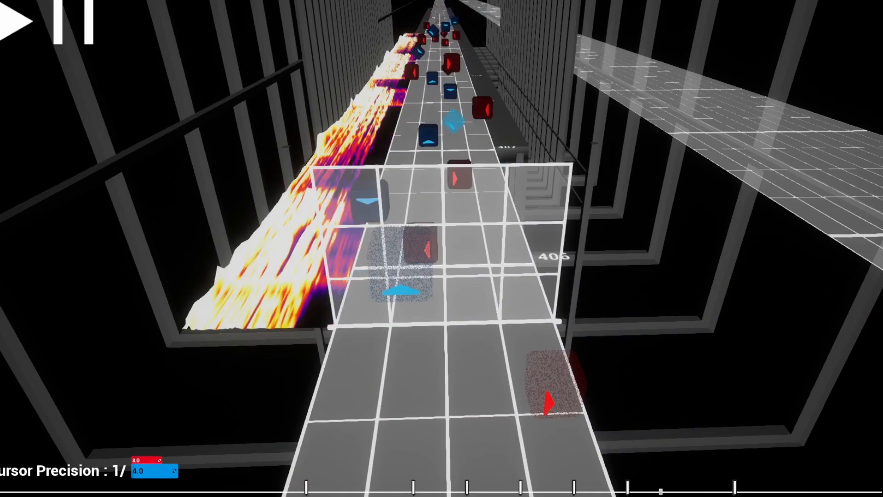
pyautogui.click(681, 491)
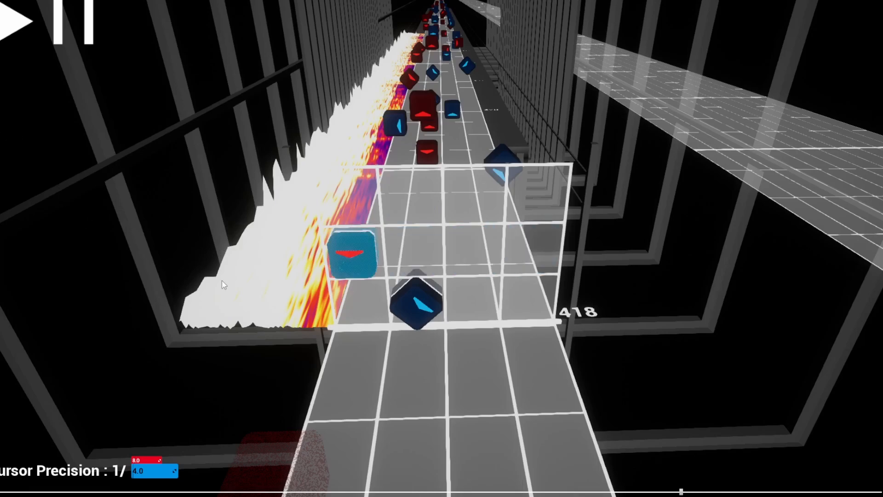
# Examine the red and blue notes between beats 418 and 420.
pyautogui.scroll(2, 221, 281)
pyautogui.scroll(1, 219, 281)
pyautogui.scroll(1, 218, 281)
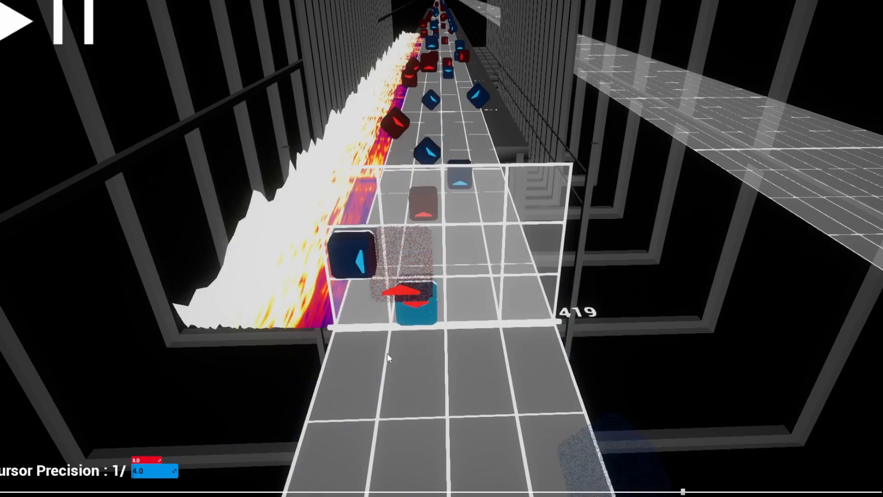
pyautogui.scroll(4, 402, 337)
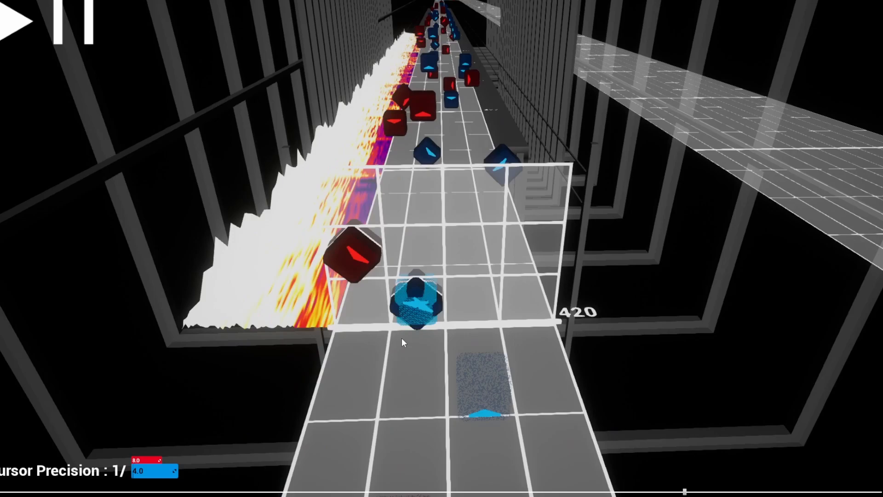
pyautogui.scroll(-1, 402, 338)
pyautogui.scroll(-3, 404, 339)
pyautogui.scroll(1, 405, 349)
pyautogui.scroll(-1, 409, 349)
pyautogui.scroll(3, 402, 299)
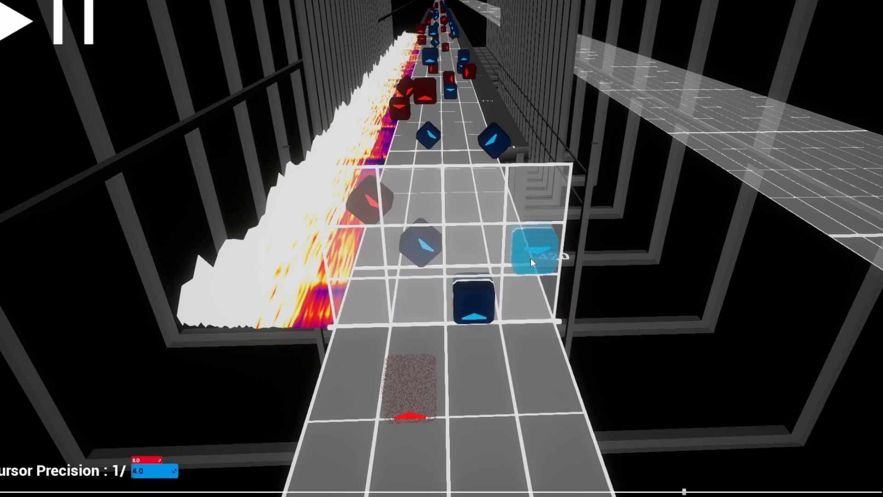
# Examine the red and blue notes between beats 420 and 422.
pyautogui.scroll(6, 458, 322)
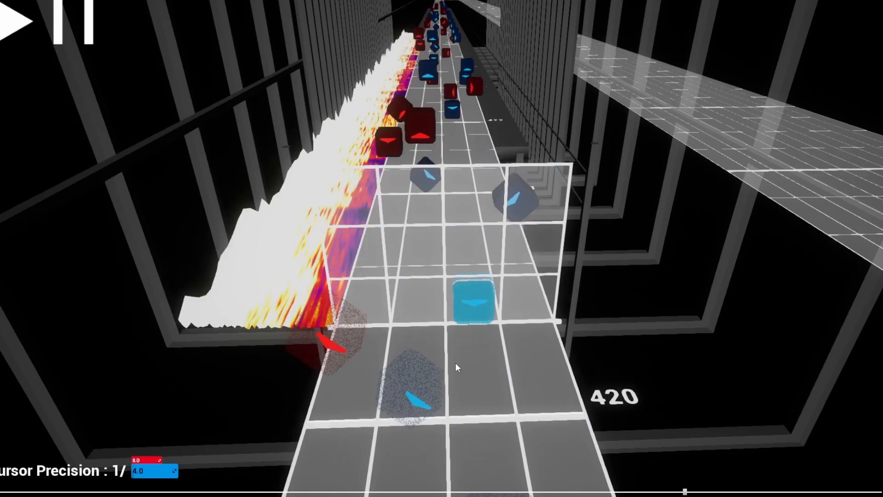
pyautogui.scroll(-2, 540, 366)
pyautogui.click(359, 299)
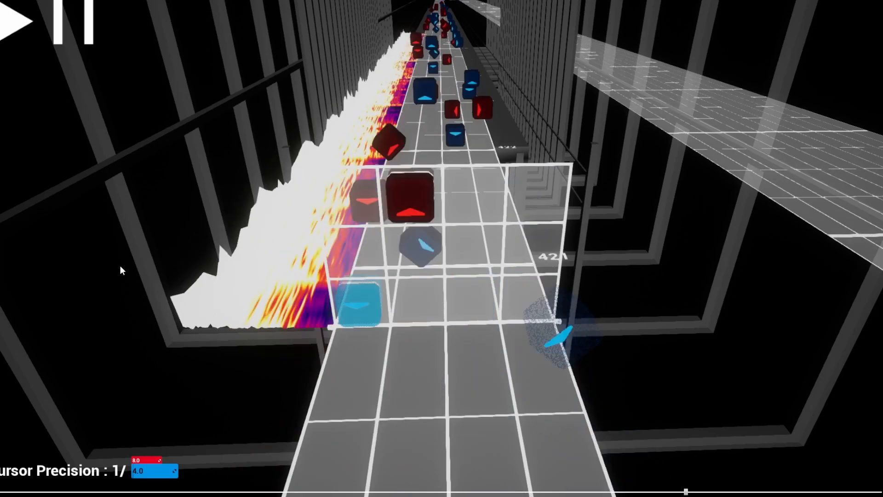
pyautogui.scroll(4, 120, 266)
pyautogui.scroll(1, 246, 260)
pyautogui.scroll(-1, 246, 260)
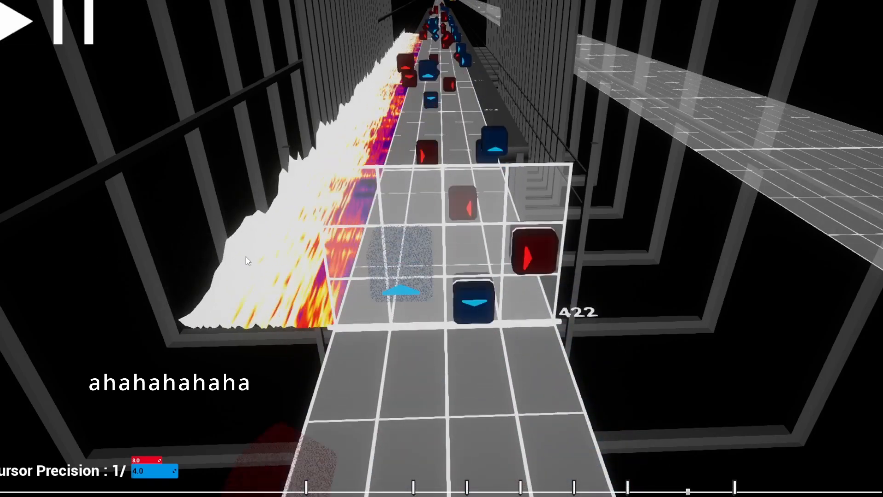
pyautogui.scroll(1, 276, 259)
pyautogui.scroll(-1, 313, 266)
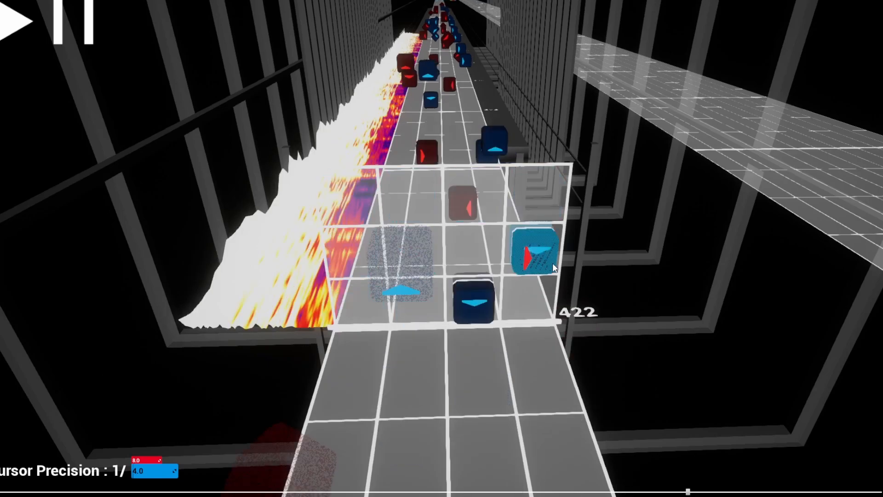
# Compare the notes from beat 422 to 423 with the ones just before them around beat 421.
pyautogui.scroll(2, 517, 286)
pyautogui.scroll(-1, 517, 286)
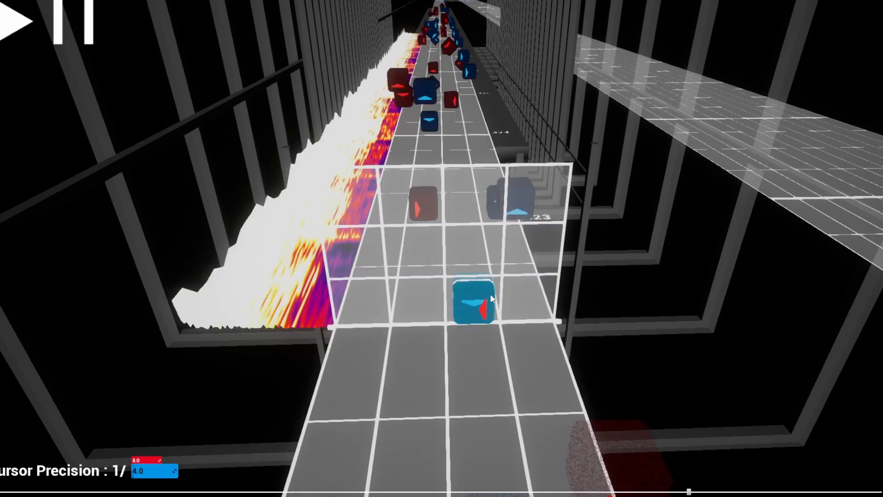
pyautogui.scroll(2, 476, 293)
pyautogui.scroll(1, 381, 254)
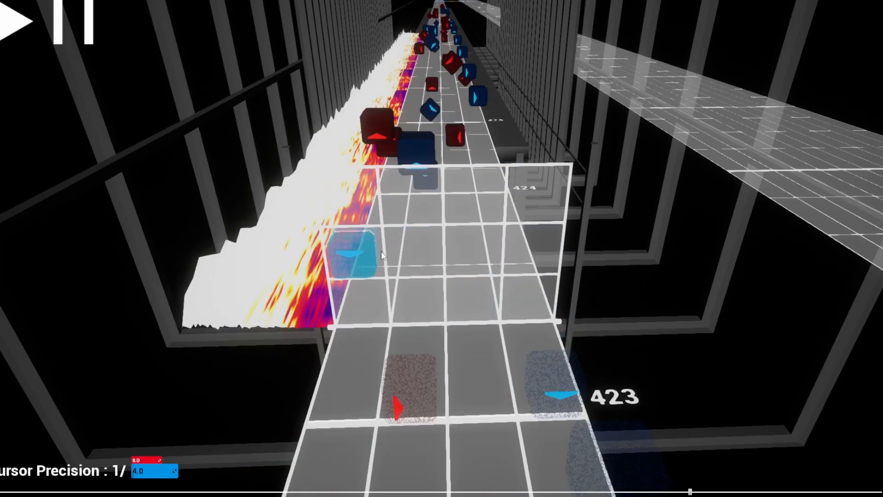
pyautogui.scroll(-2, 381, 254)
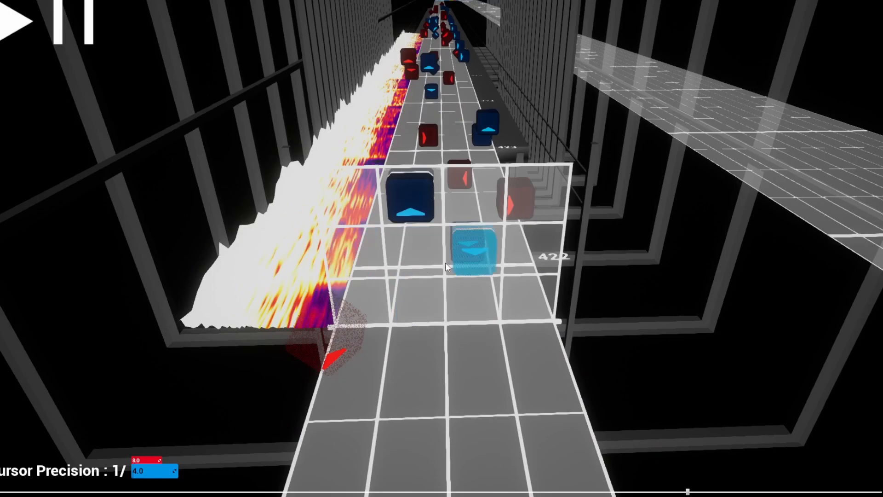
pyautogui.scroll(-1, 435, 299)
pyautogui.scroll(1, 434, 302)
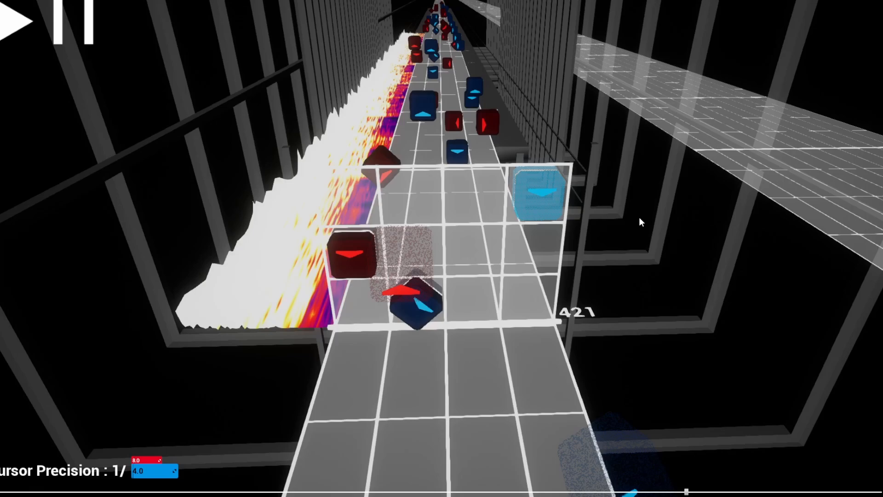
pyautogui.scroll(-2, 473, 250)
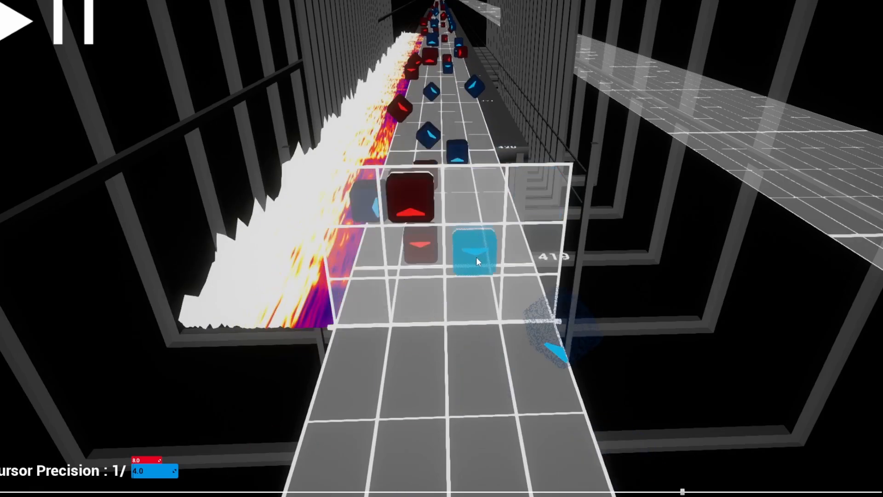
# Go back to about beat 415 and play the pattern through to about beat 420.
pyautogui.scroll(-15, 478, 258)
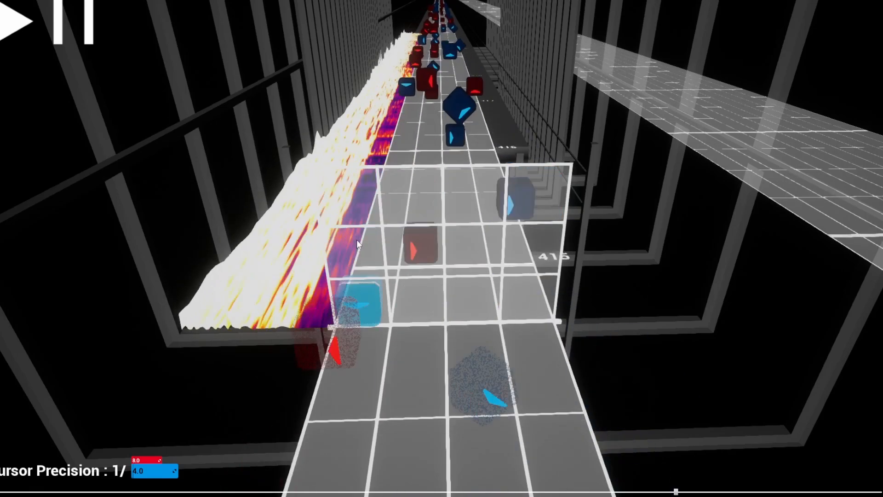
pyautogui.press('space')
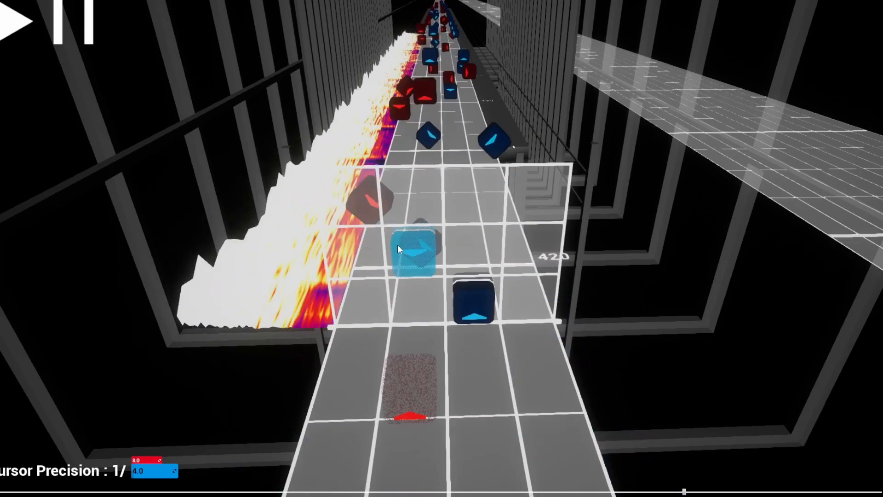
pyautogui.press('space')
pyautogui.press('space')
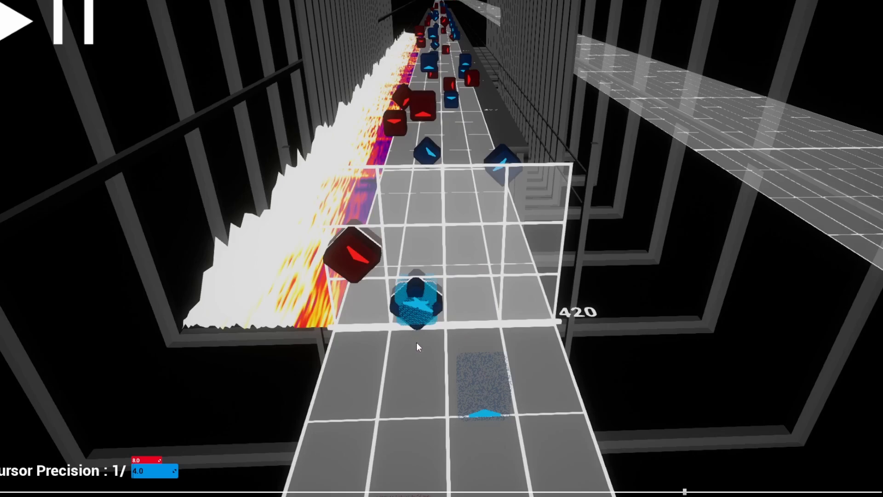
# Recheck the notes at beats 420 and 421, and play the section from about beat 424 to 428.
pyautogui.click(354, 297)
pyautogui.scroll(-1, 364, 299)
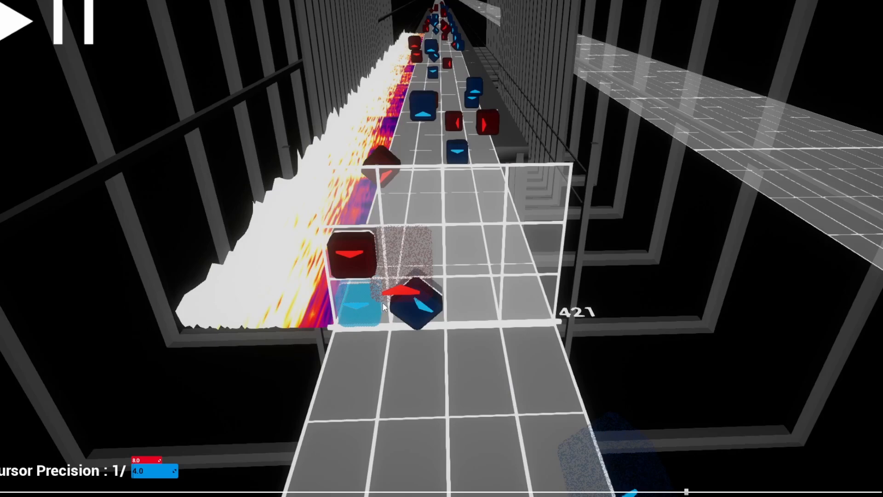
pyautogui.scroll(-1, 449, 286)
pyautogui.scroll(-2, 401, 365)
pyautogui.scroll(1, 402, 365)
pyautogui.scroll(-7, 403, 366)
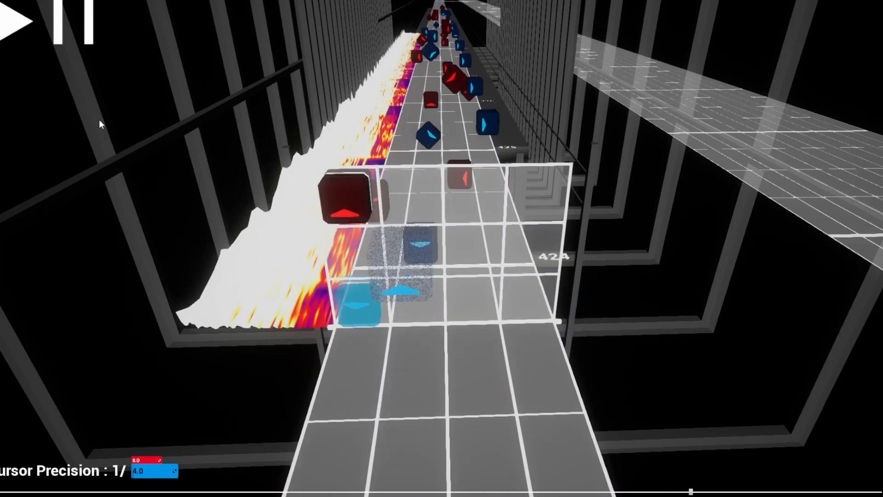
pyautogui.click(27, 36)
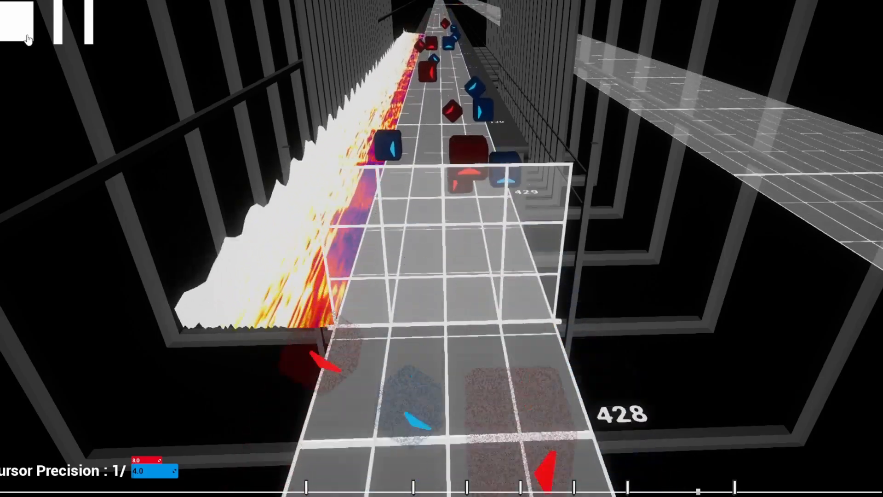
pyautogui.click(27, 36)
# Examine the red and blue notes between beats 428 and 430.
pyautogui.scroll(1, 203, 250)
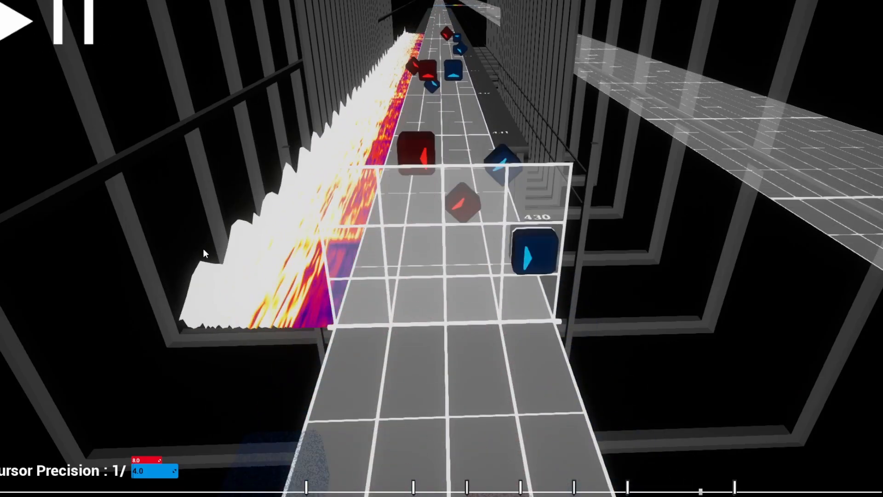
pyautogui.scroll(1, 218, 242)
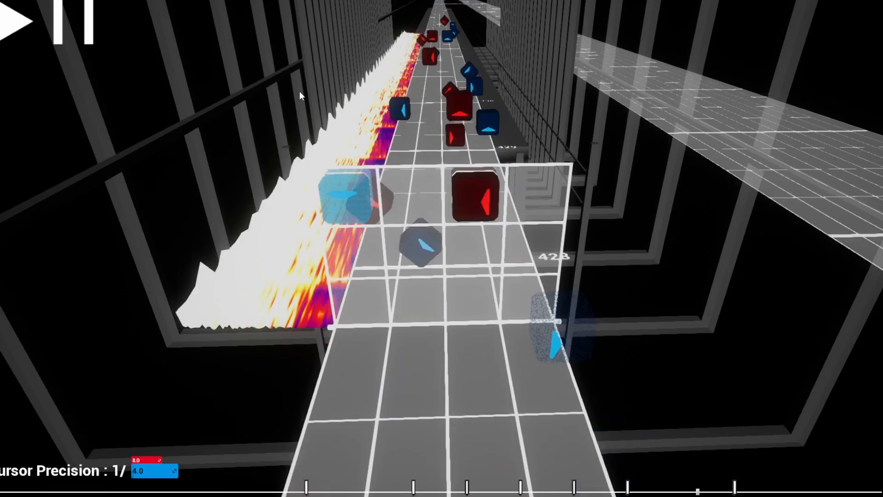
pyautogui.scroll(1, 510, 270)
pyautogui.scroll(-1, 463, 271)
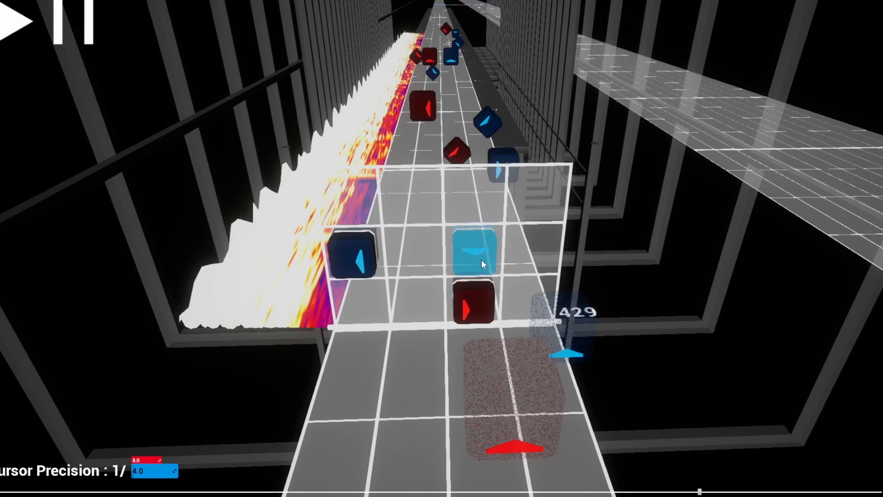
pyautogui.scroll(-5, 444, 179)
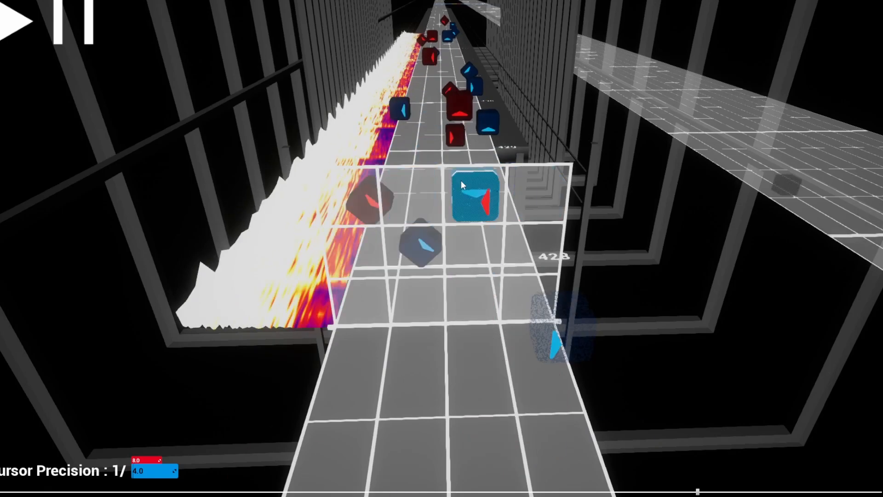
pyautogui.scroll(5, 418, 346)
pyautogui.scroll(-1, 419, 346)
pyautogui.scroll(7, 426, 377)
pyautogui.scroll(-12, 426, 377)
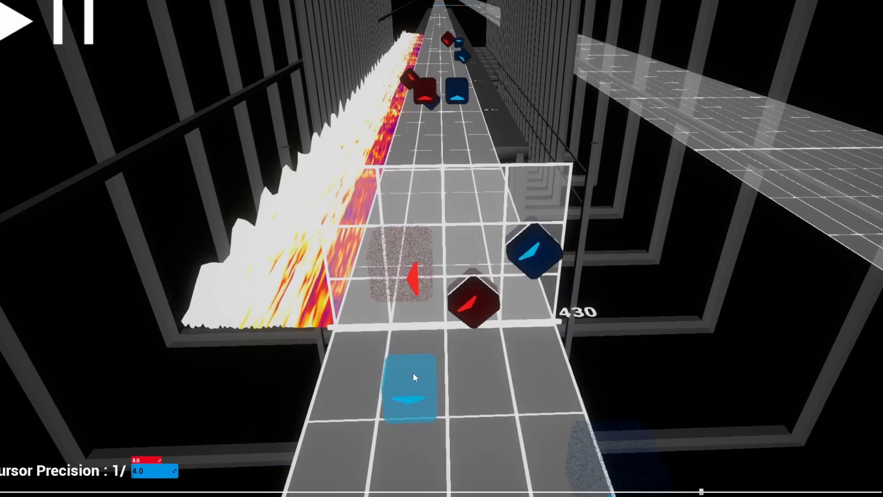
# Inspect the diagonal notes at beat 430 and the spacing to the notes around beat 431.
pyautogui.scroll(1, 409, 376)
pyautogui.scroll(-1, 411, 373)
pyautogui.scroll(-1, 411, 372)
pyautogui.scroll(-12, 410, 373)
pyautogui.scroll(10, 410, 373)
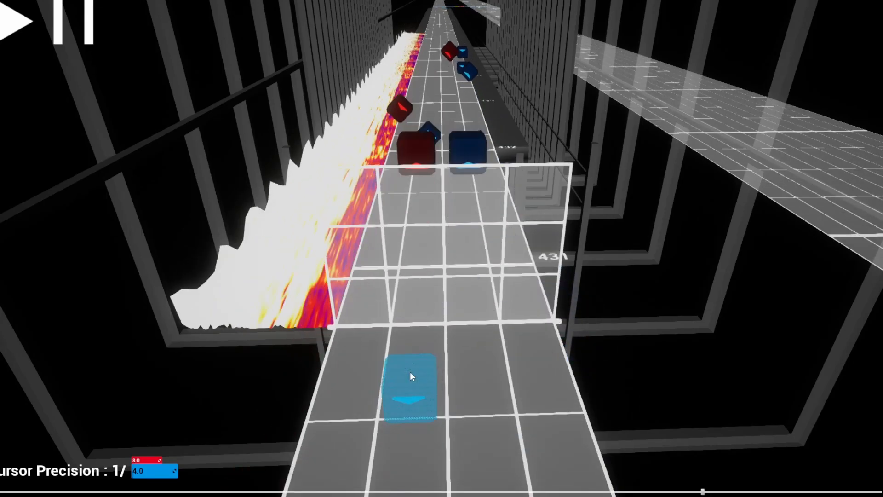
pyautogui.scroll(2, 410, 377)
pyautogui.scroll(-5, 411, 376)
pyautogui.scroll(5, 411, 377)
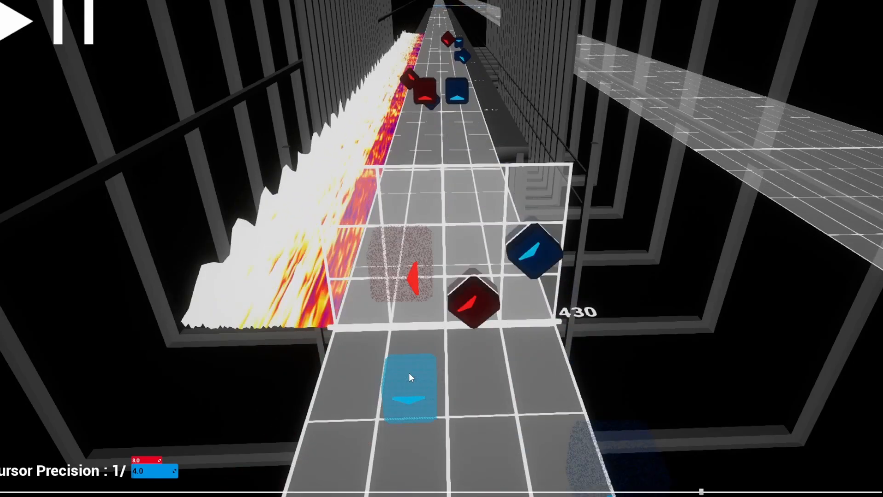
pyautogui.scroll(4, 416, 364)
pyautogui.scroll(-6, 416, 364)
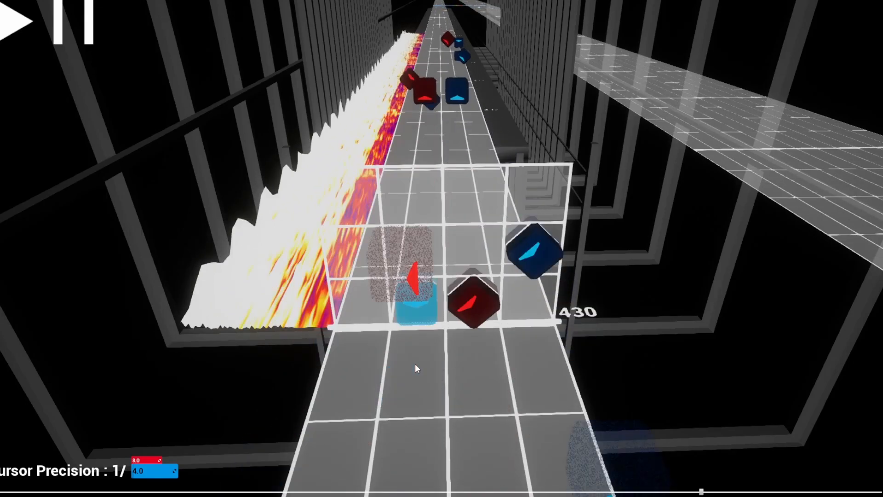
pyautogui.scroll(1, 418, 365)
pyautogui.scroll(-1, 461, 258)
pyautogui.scroll(1, 458, 210)
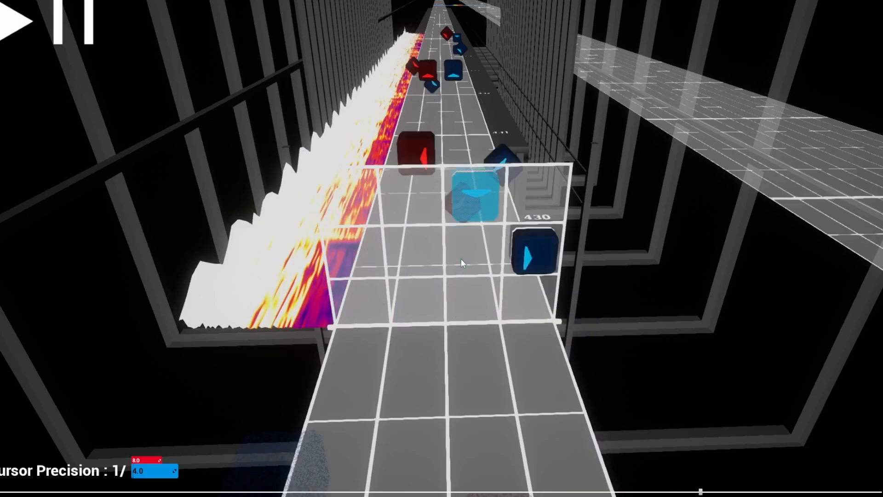
pyautogui.scroll(-1, 456, 202)
pyautogui.scroll(-3, 456, 202)
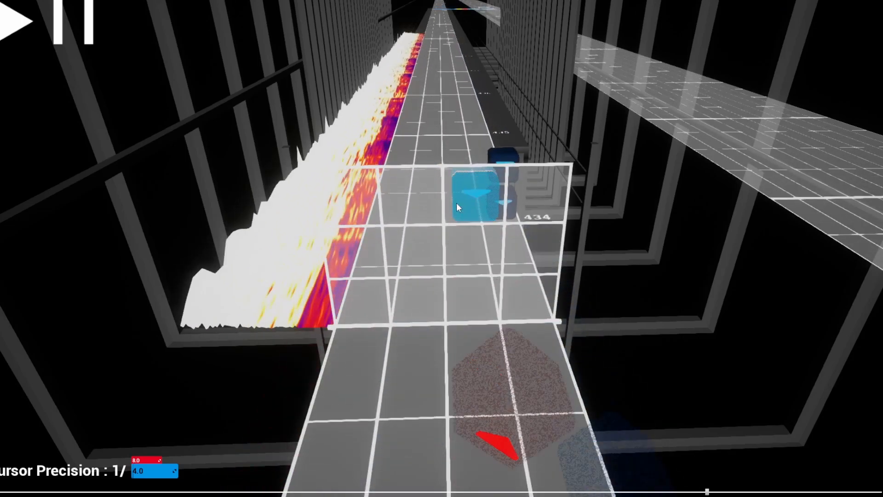
# Listen to the music around beat 434 and stack two red down-cut notes in the leftmost lane at beat 434.5.
pyautogui.click(25, 33)
pyautogui.click(26, 35)
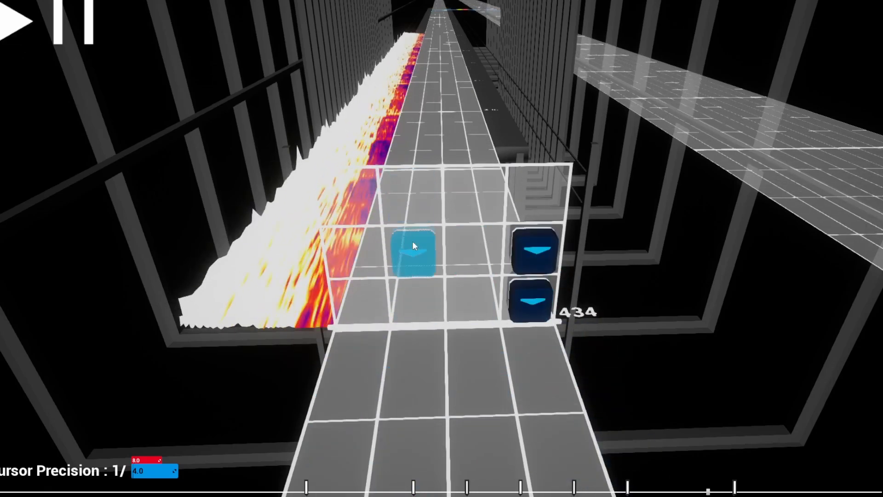
pyautogui.scroll(1, 363, 286)
pyautogui.press('1')
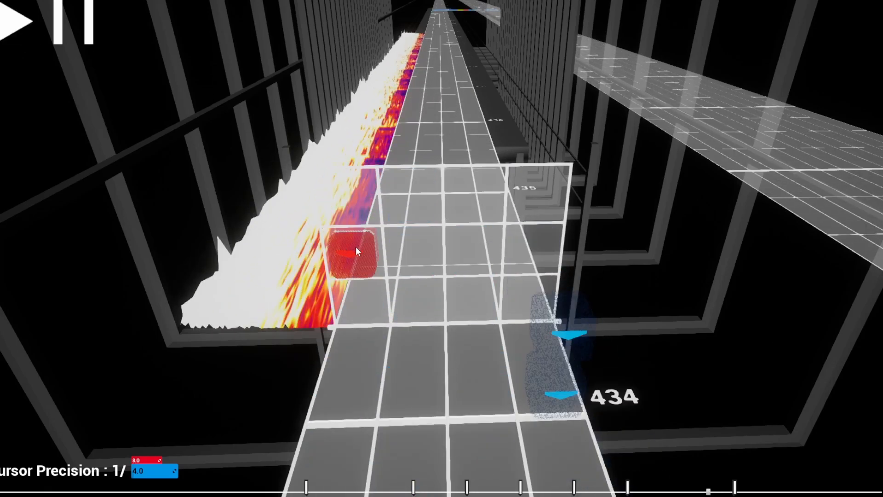
pyautogui.scroll(1, 413, 250)
pyautogui.click(340, 244)
pyautogui.click(356, 304)
# Switch to a blue note with a diagonal cut direction and try placing it at beat 435.
pyautogui.press('2')
pyautogui.scroll(-5, 496, 284)
pyautogui.scroll(6, 470, 252)
pyautogui.scroll(1, 470, 253)
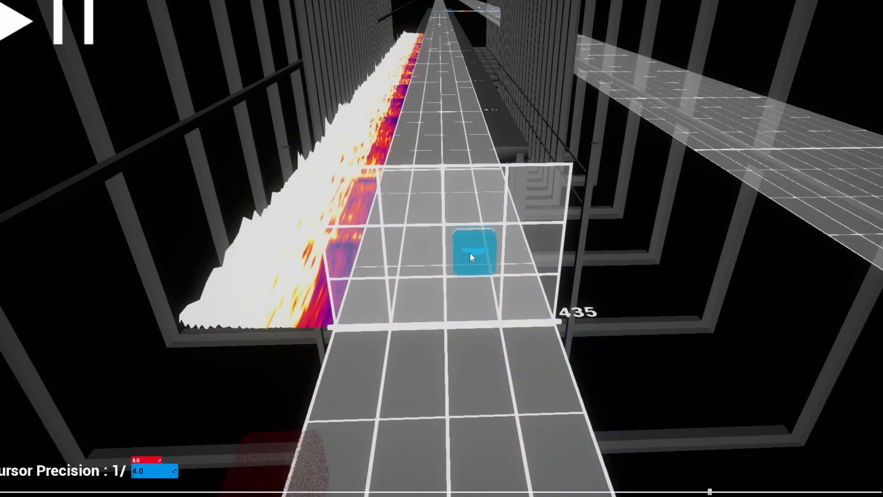
pyautogui.scroll(-1, 457, 297)
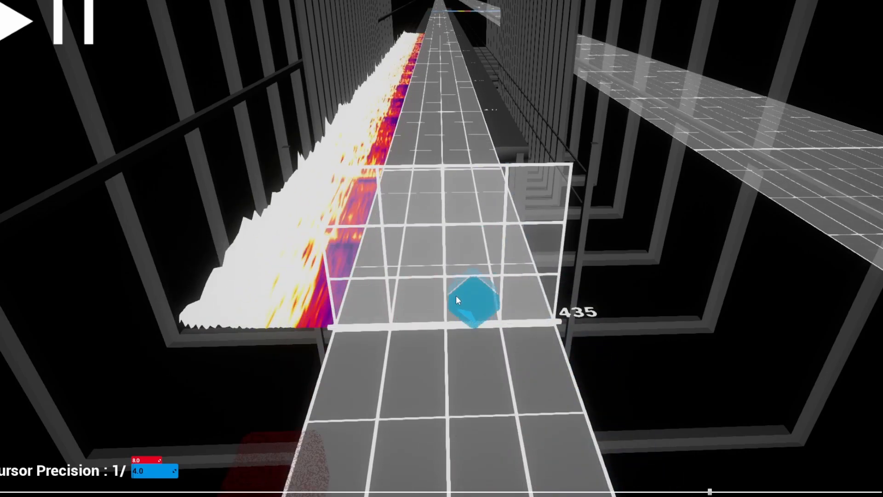
pyautogui.moveTo(456, 295)
pyautogui.mouseDown()
pyautogui.moveTo(436, 286)
pyautogui.moveTo(446, 296)
pyautogui.mouseUp()
pyautogui.scroll(-3, 381, 330)
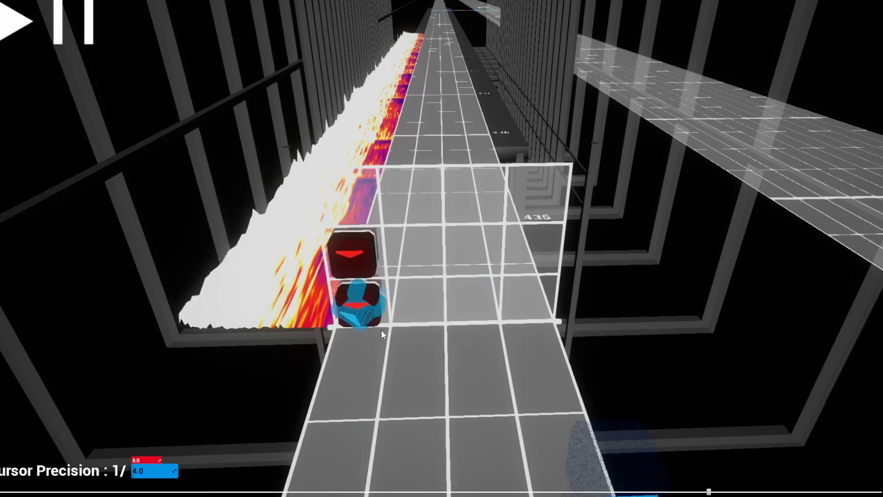
# Examine the stacked red and blue notes between beats 433.5 and 435.
pyautogui.scroll(2, 391, 324)
pyautogui.scroll(-2, 402, 314)
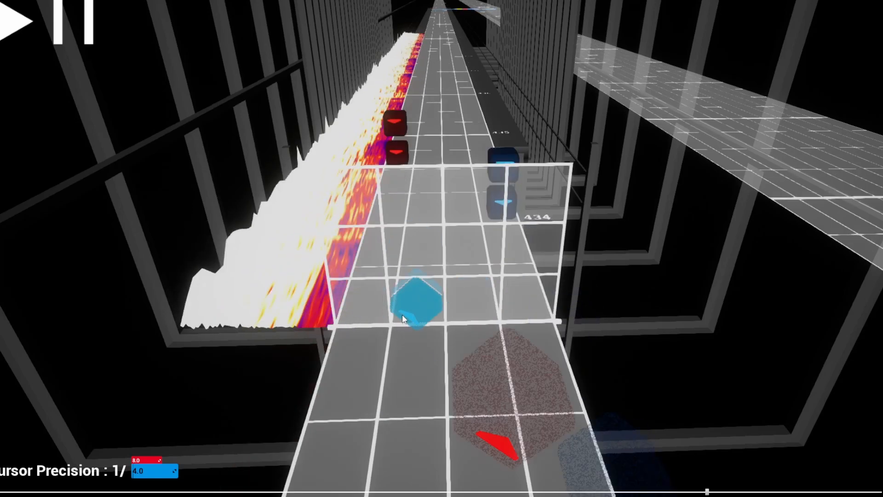
pyautogui.scroll(1, 402, 314)
pyautogui.scroll(1, 402, 313)
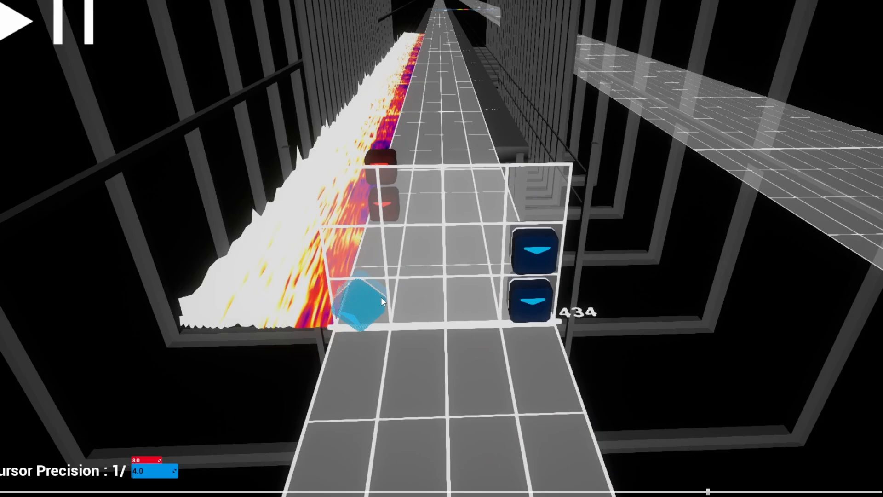
pyautogui.scroll(4, 437, 230)
pyautogui.scroll(-2, 437, 217)
pyautogui.scroll(1, 436, 217)
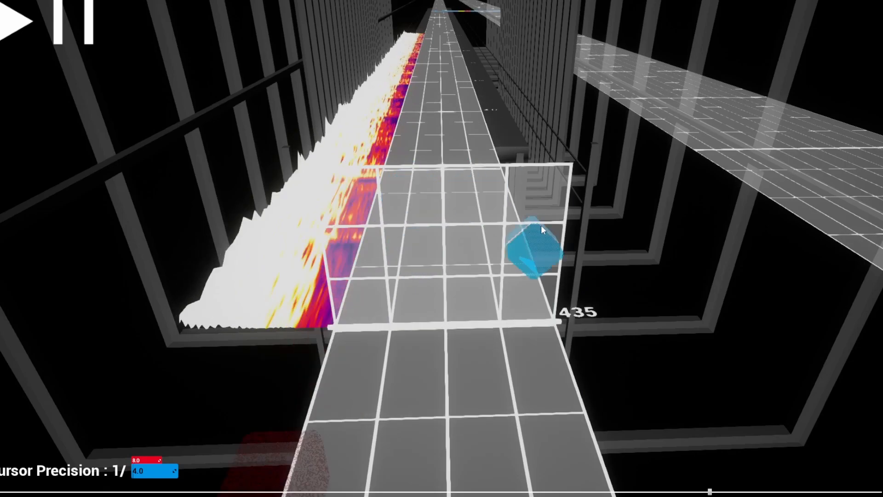
pyautogui.scroll(-1, 487, 235)
pyautogui.scroll(-1, 487, 236)
pyautogui.scroll(1, 487, 236)
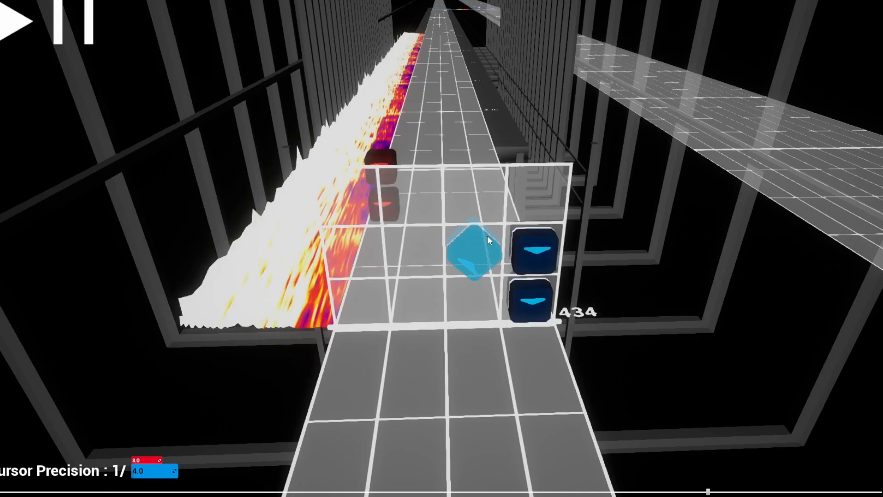
pyautogui.scroll(-1, 487, 236)
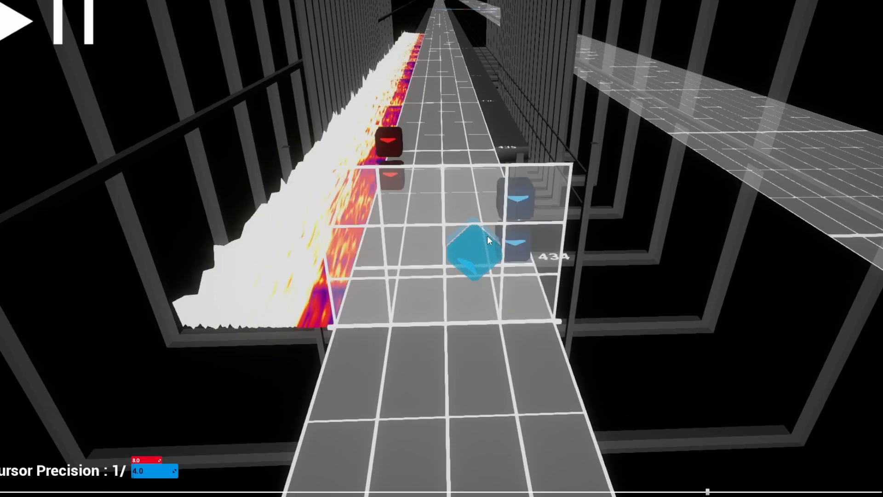
# Examine the stacked and diagonal notes between beats 431 and 435 and their spacing.
pyautogui.scroll(-2, 487, 235)
pyautogui.scroll(1, 487, 237)
pyautogui.scroll(-1, 486, 236)
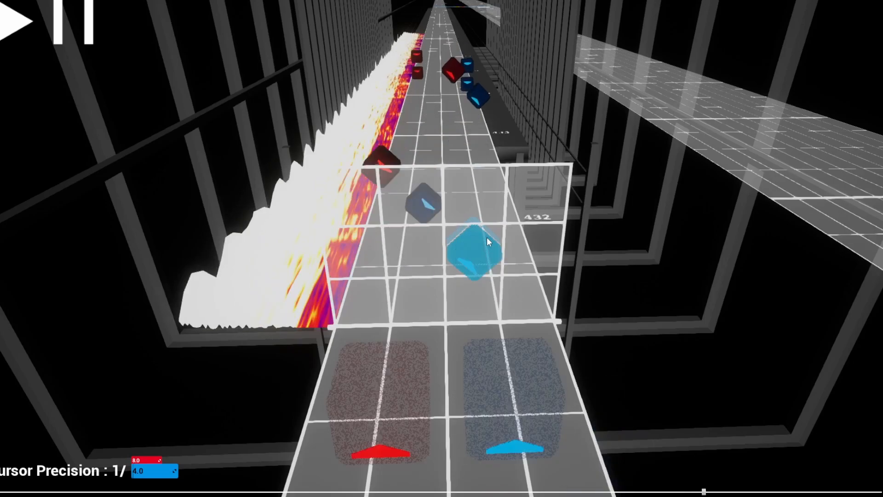
pyautogui.scroll(2, 483, 230)
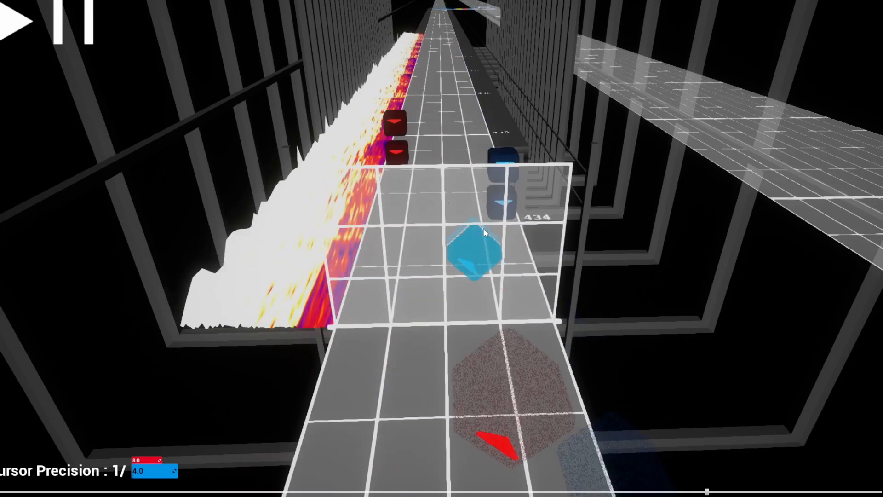
pyautogui.scroll(2, 484, 232)
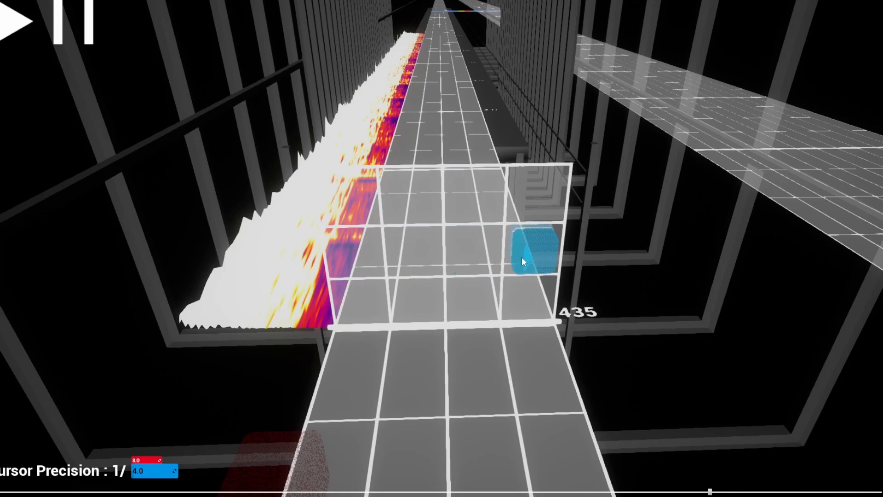
pyautogui.scroll(-2, 526, 267)
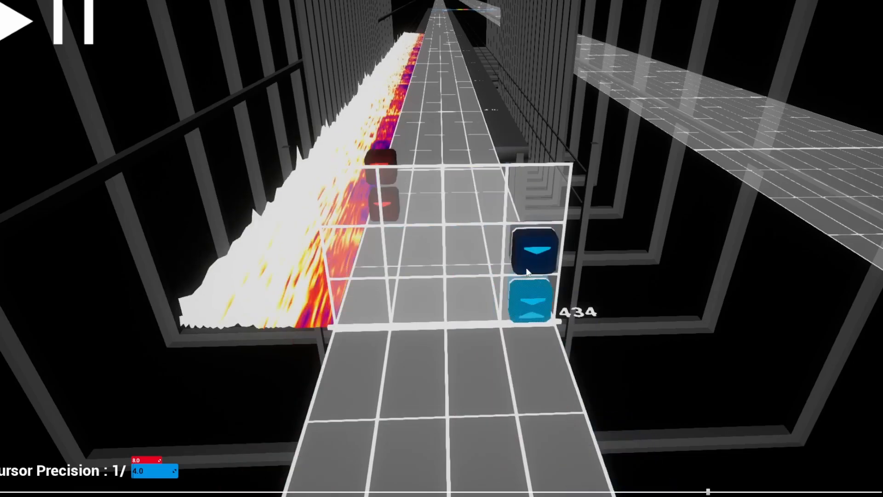
pyautogui.scroll(-2, 527, 269)
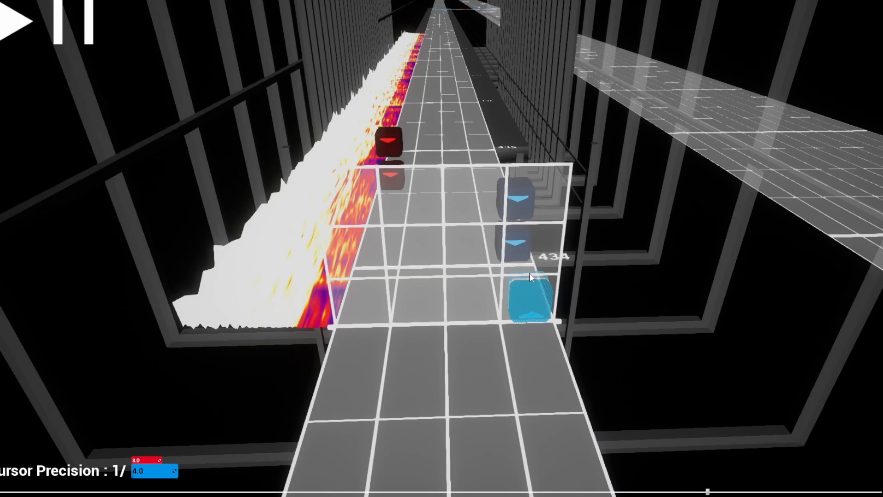
pyautogui.scroll(4, 529, 272)
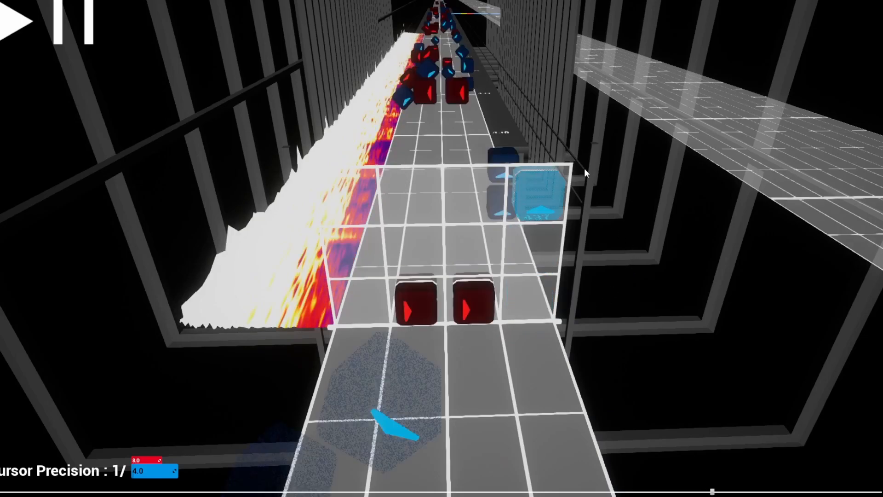
# Play back the note pattern from around beat 433 to beat 435 to check its flow.
pyautogui.scroll(-3, 515, 242)
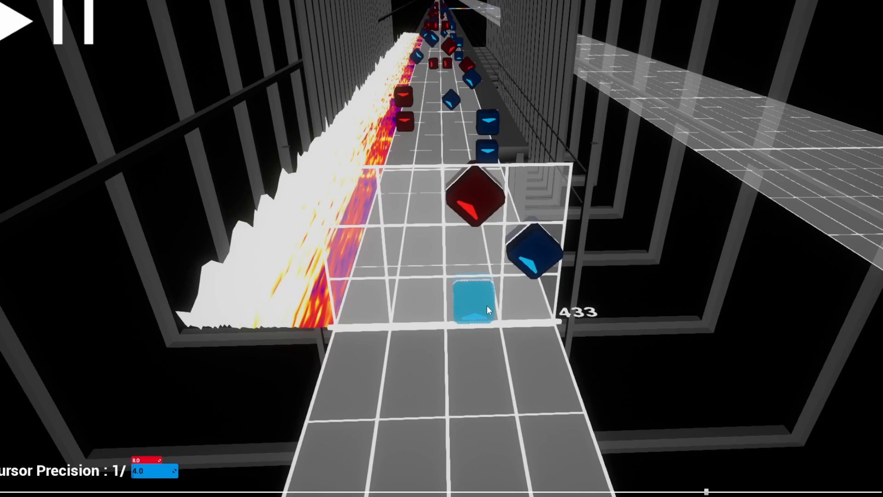
pyautogui.scroll(-2, 432, 289)
pyautogui.scroll(2, 432, 284)
pyautogui.scroll(-1, 432, 284)
pyautogui.press('space')
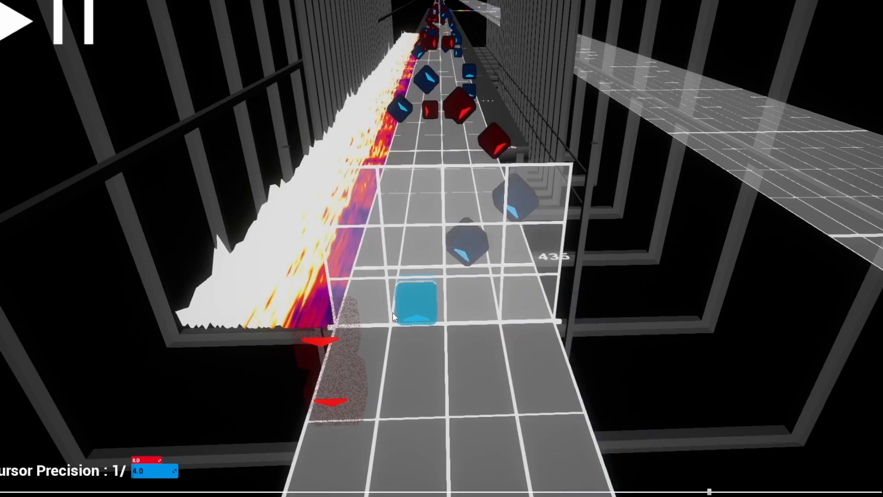
pyautogui.press('space')
pyautogui.scroll(1, 395, 314)
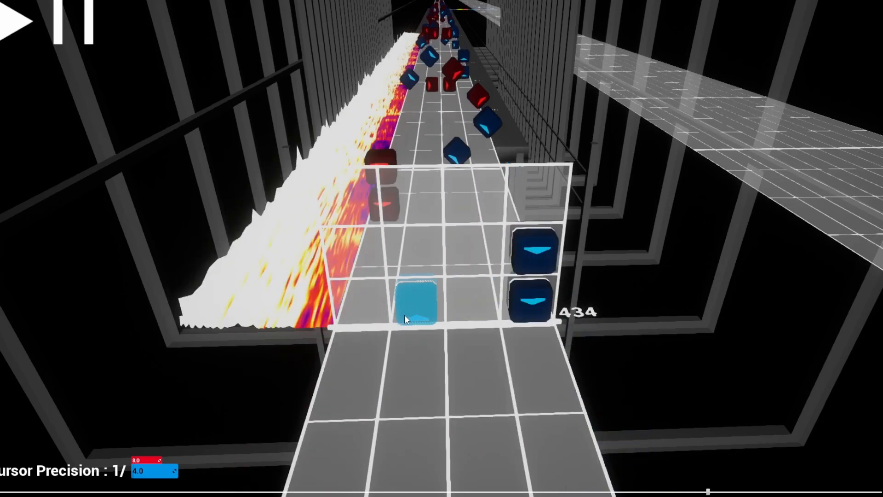
# Review the notes between beats 441 and 443 and play the pattern from beat 442.
pyautogui.scroll(1, 522, 292)
pyautogui.scroll(3, 522, 291)
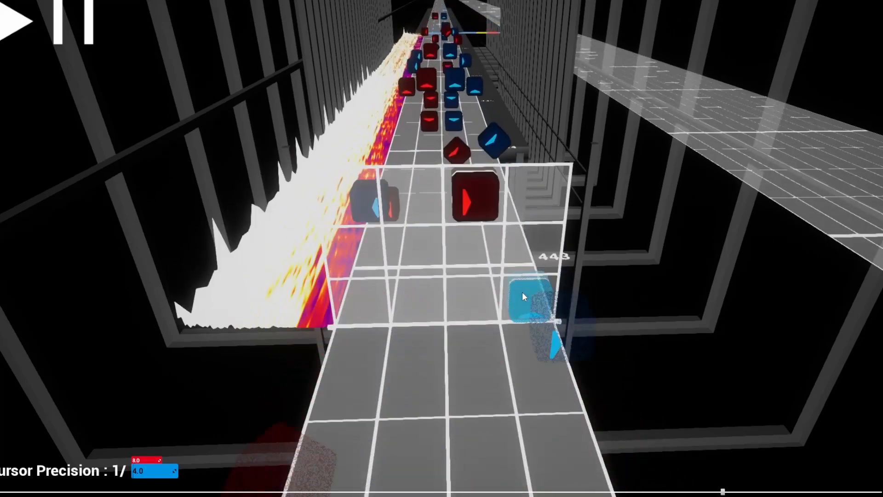
pyautogui.scroll(8, 523, 291)
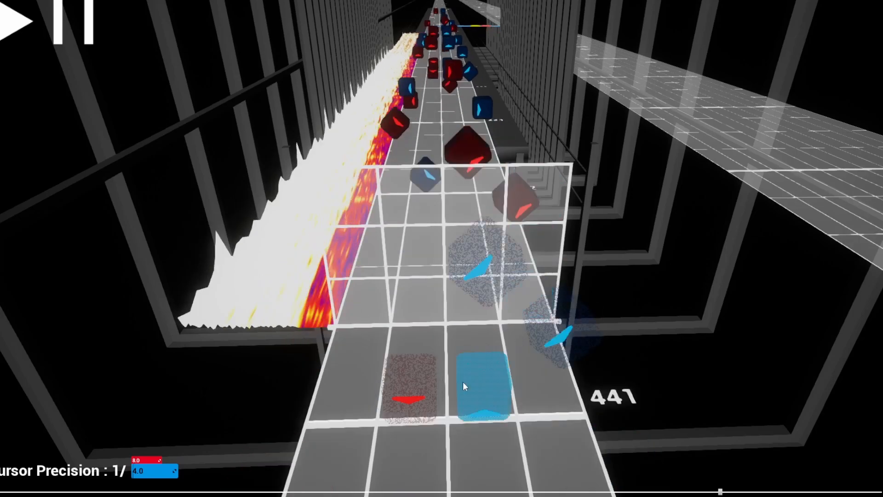
pyautogui.scroll(-4, 455, 381)
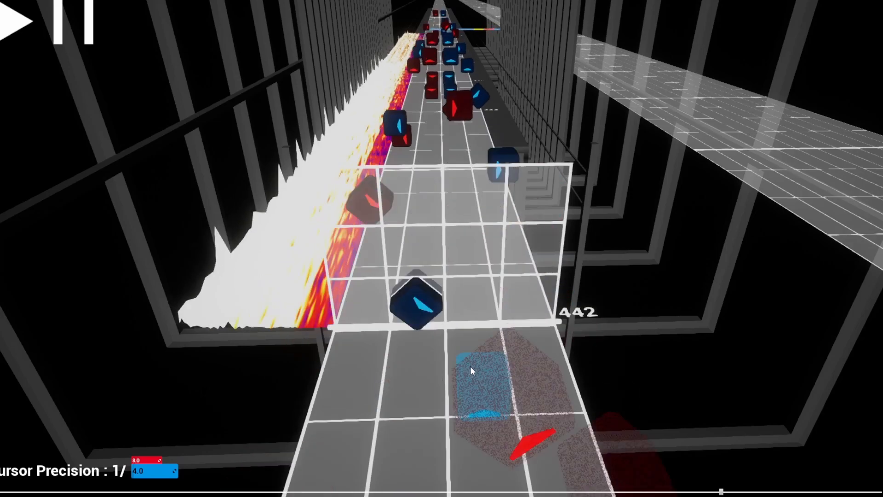
pyautogui.click(470, 366)
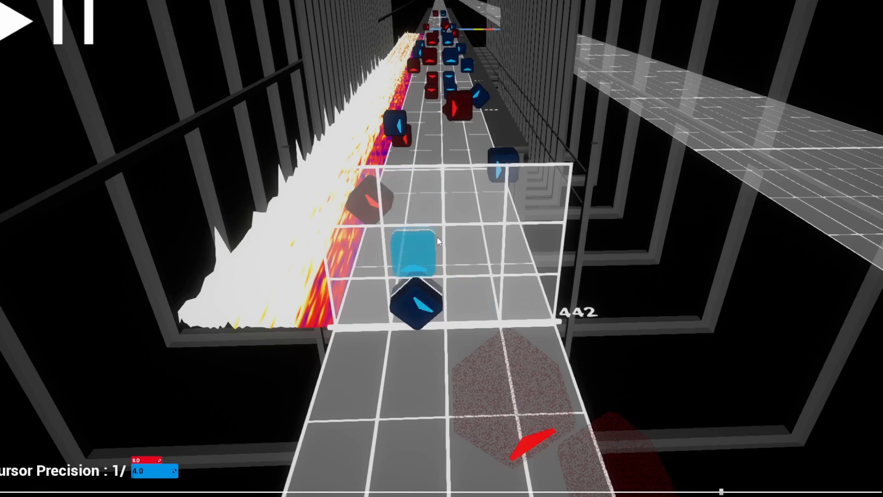
pyautogui.press('space')
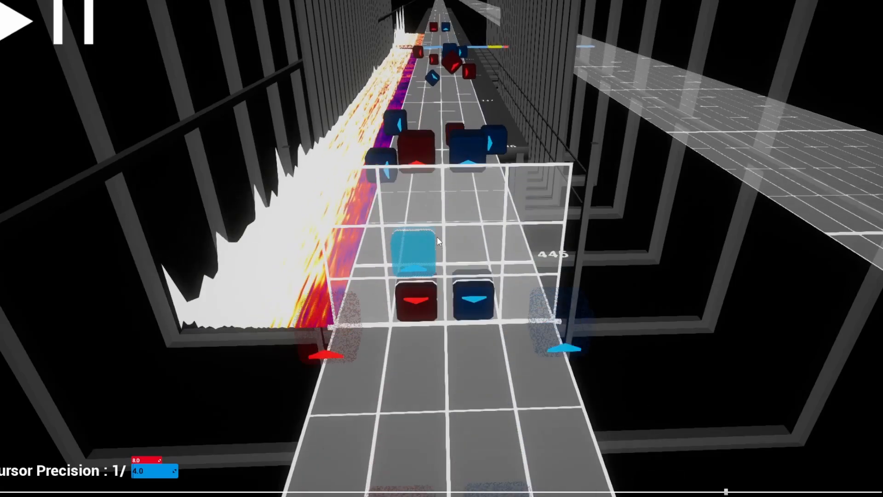
# Examine the paired red and blue notes between beats 444.5 and 446.
pyautogui.scroll(-4, 487, 250)
pyautogui.scroll(1, 487, 251)
pyautogui.scroll(-1, 485, 252)
pyautogui.scroll(1, 485, 246)
pyautogui.scroll(4, 485, 246)
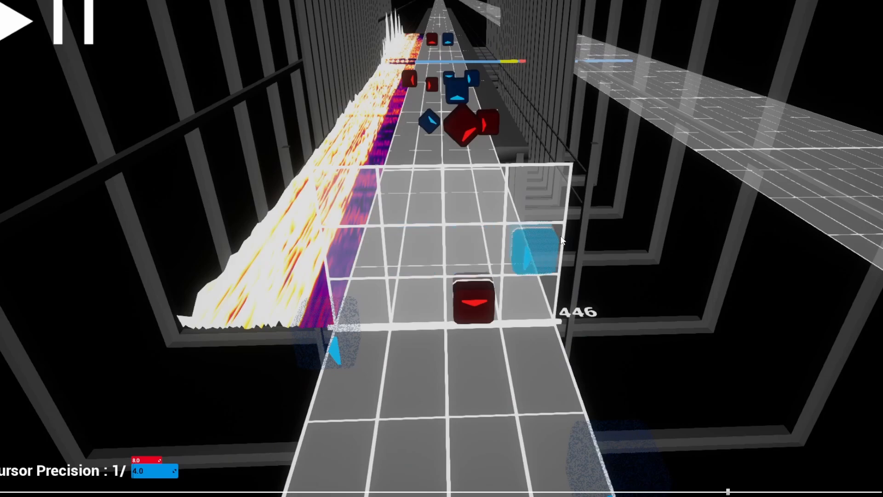
pyautogui.scroll(4, 481, 270)
pyautogui.scroll(-4, 306, 324)
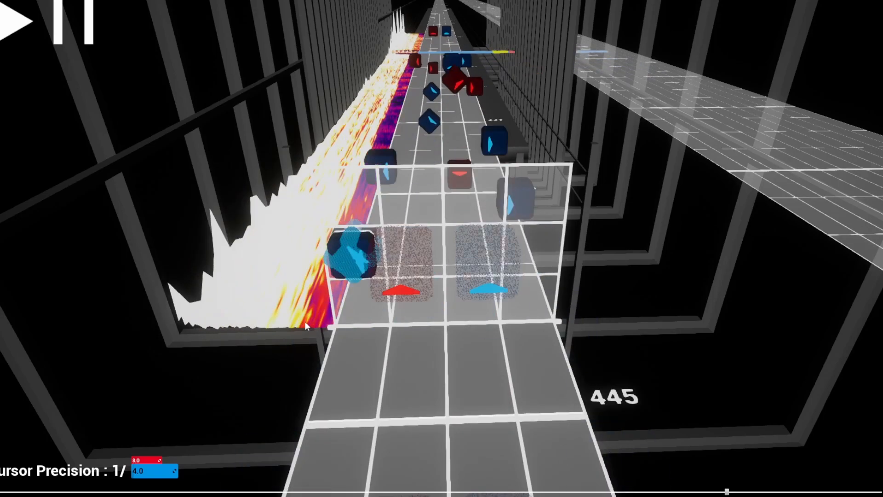
# Inspect the side-cut and diagonal notes between beats 446 and 448.
pyautogui.scroll(11, 302, 299)
pyautogui.scroll(4, 319, 277)
pyautogui.scroll(-4, 321, 276)
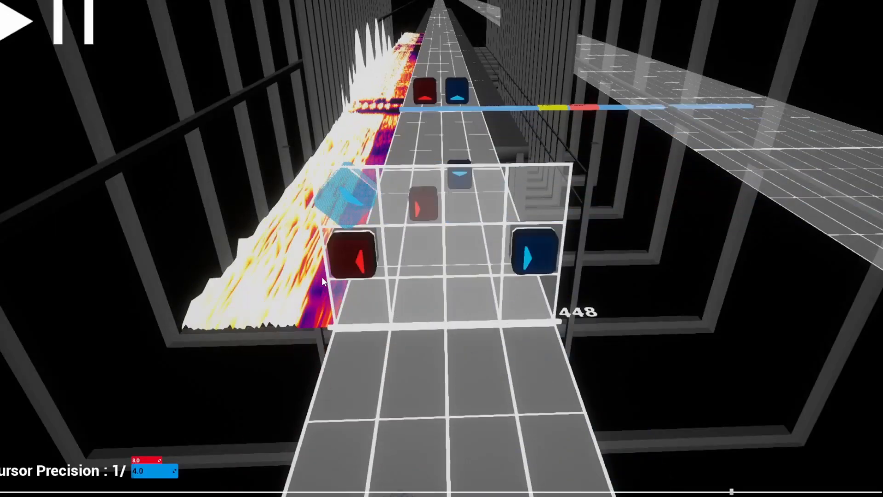
pyautogui.scroll(-8, 322, 277)
pyautogui.scroll(4, 324, 276)
pyautogui.scroll(4, 324, 276)
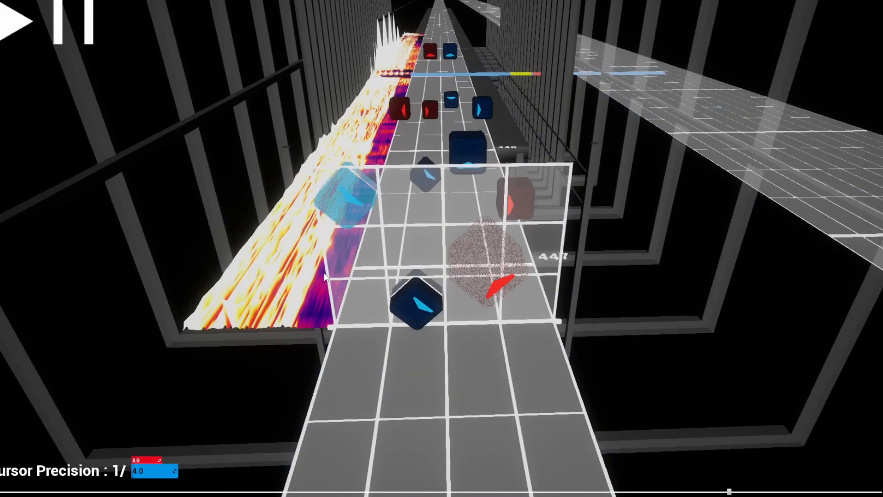
pyautogui.scroll(-8, 326, 272)
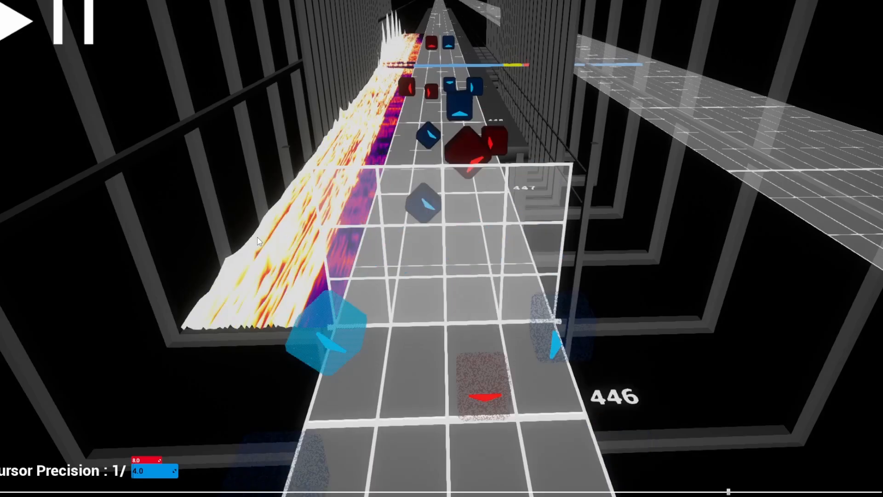
# Review the section leading up to the bass bookmark and recheck the paired notes around beat 445.
pyautogui.scroll(12, 258, 236)
pyautogui.scroll(4, 257, 237)
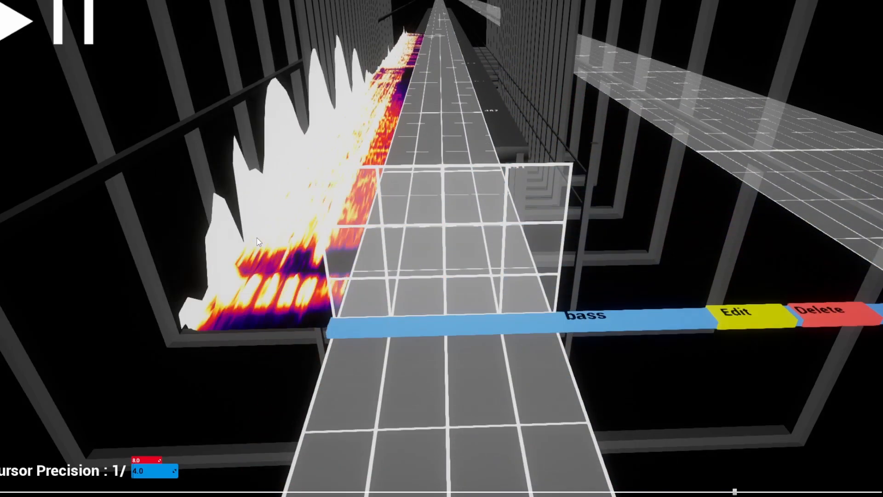
pyautogui.scroll(-16, 258, 252)
pyautogui.scroll(-4, 257, 269)
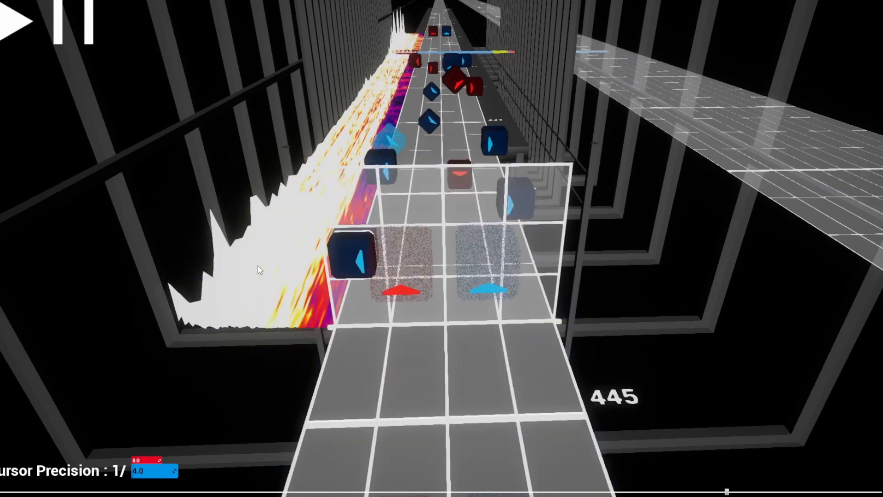
pyautogui.scroll(4, 258, 266)
pyautogui.scroll(-8, 258, 266)
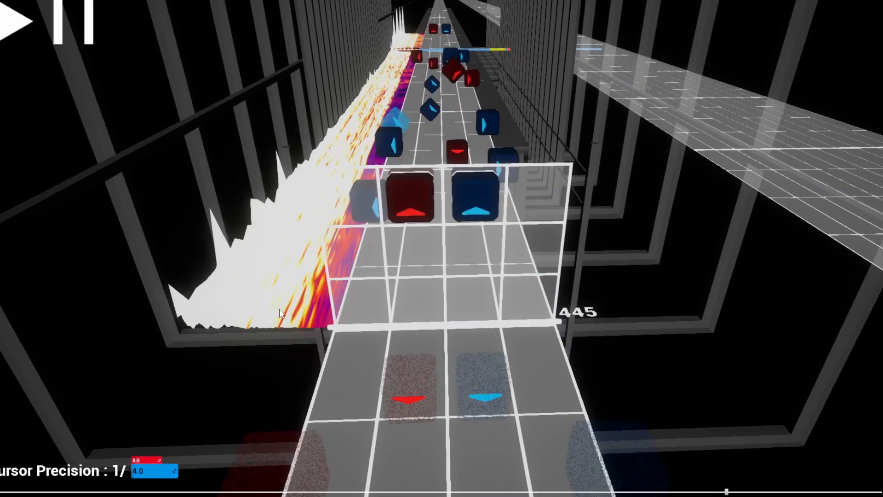
pyautogui.scroll(4, 278, 318)
pyautogui.scroll(4, 288, 303)
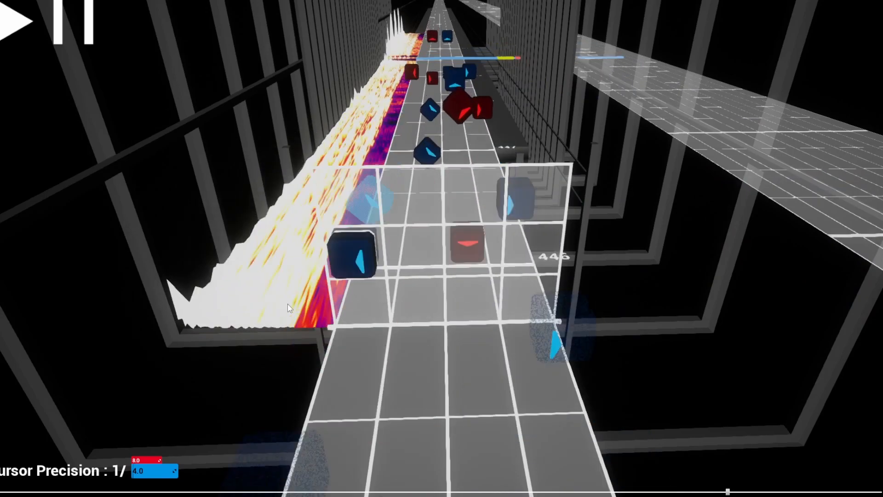
pyautogui.scroll(-4, 303, 272)
pyautogui.scroll(4, 301, 272)
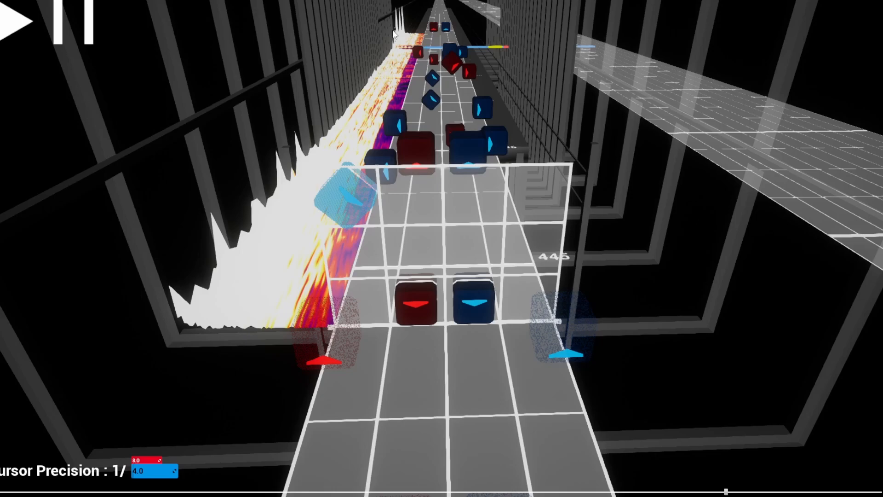
# Look over the empty section up to beat 452 and listen to the music from the bass bookmark.
pyautogui.scroll(8, 339, 62)
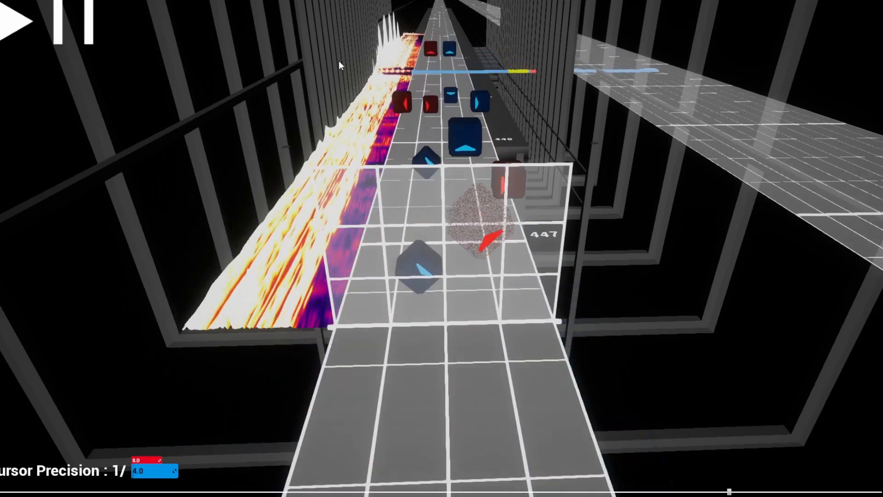
pyautogui.scroll(12, 340, 62)
pyautogui.scroll(5, 348, 49)
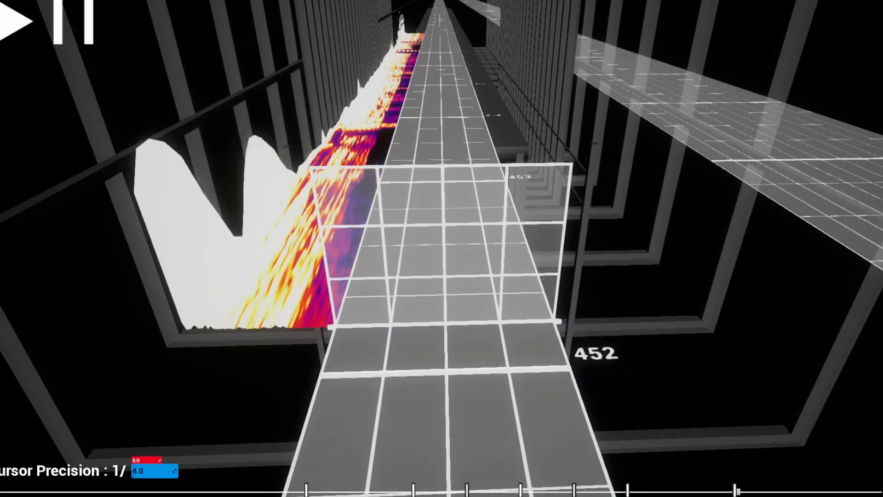
pyautogui.scroll(-9, 442, 248)
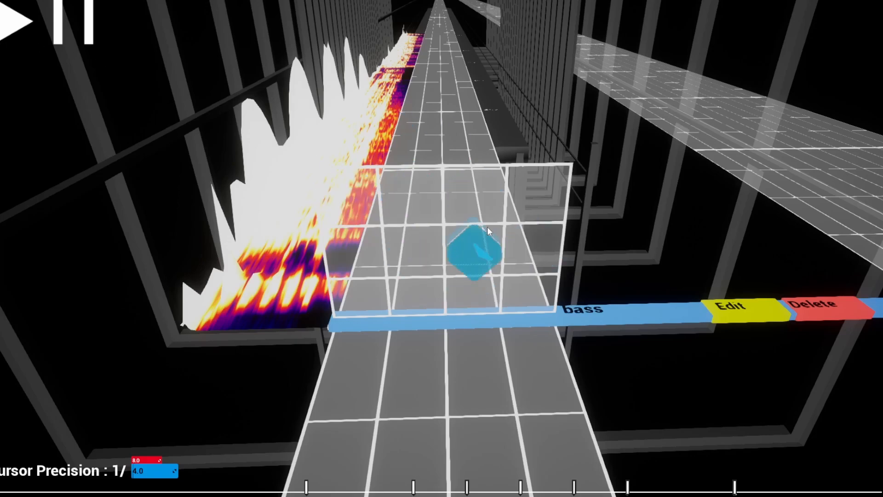
pyautogui.click(532, 191)
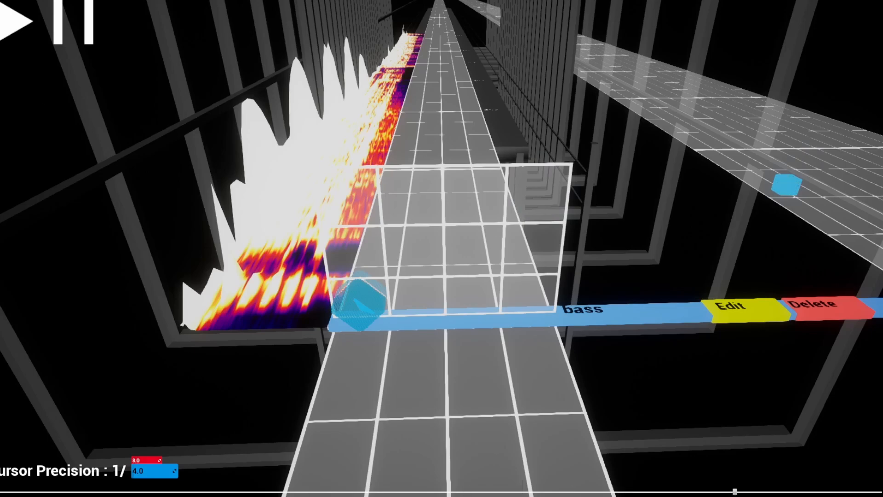
pyautogui.click(5, 54)
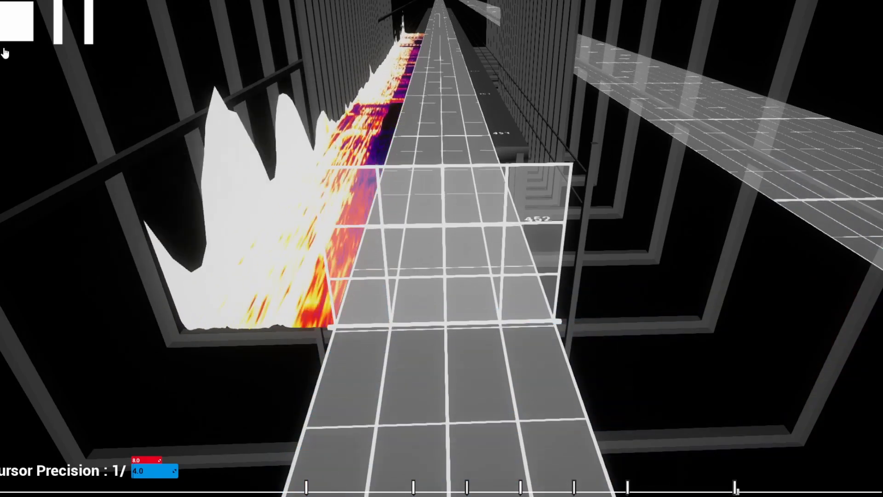
pyautogui.click(7, 54)
pyautogui.scroll(2, 217, 172)
pyautogui.scroll(-2, 217, 171)
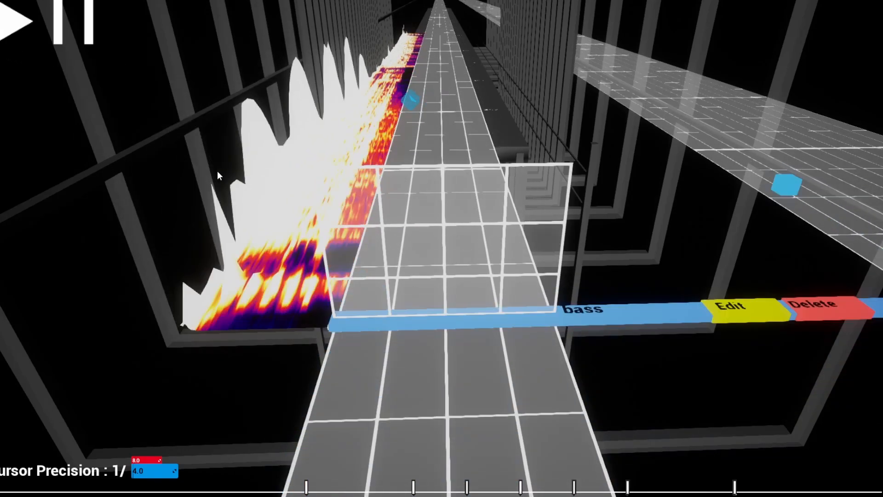
# Listen to the music from beat 452 and recheck the notes before the bass bookmark.
pyautogui.scroll(2, 218, 170)
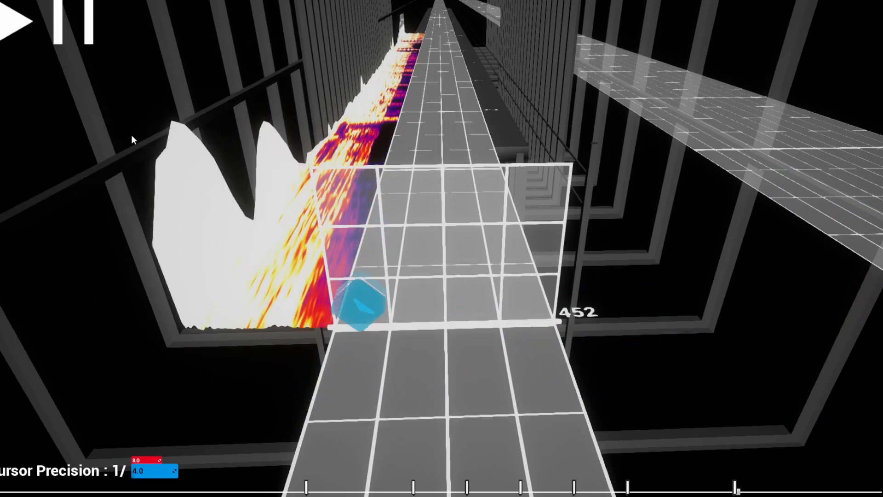
pyautogui.press('space')
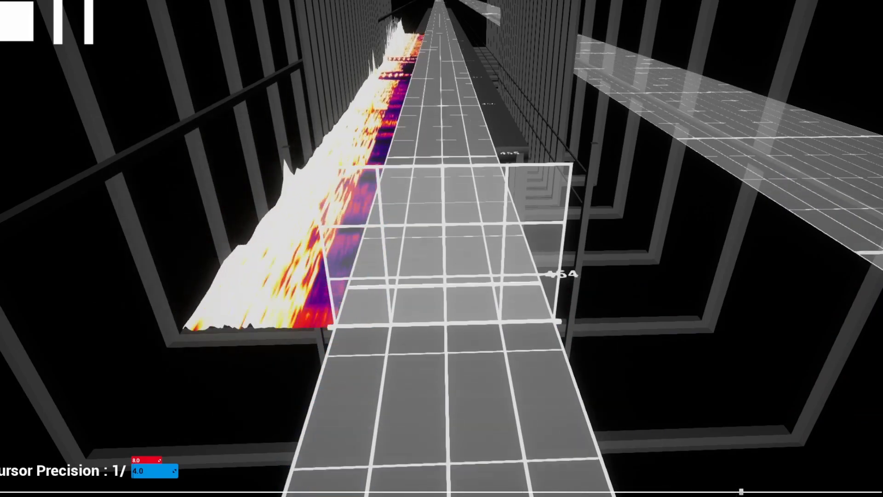
pyautogui.press('space')
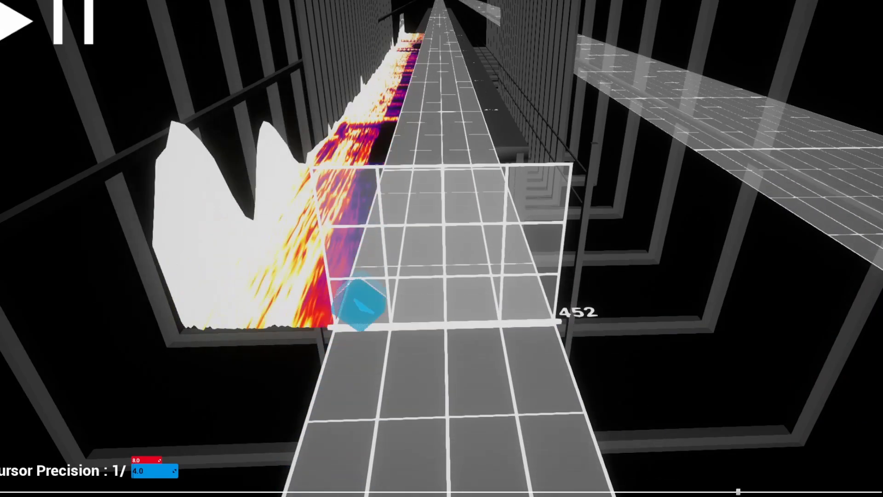
pyautogui.scroll(-9, 53, 76)
pyautogui.scroll(3, 54, 88)
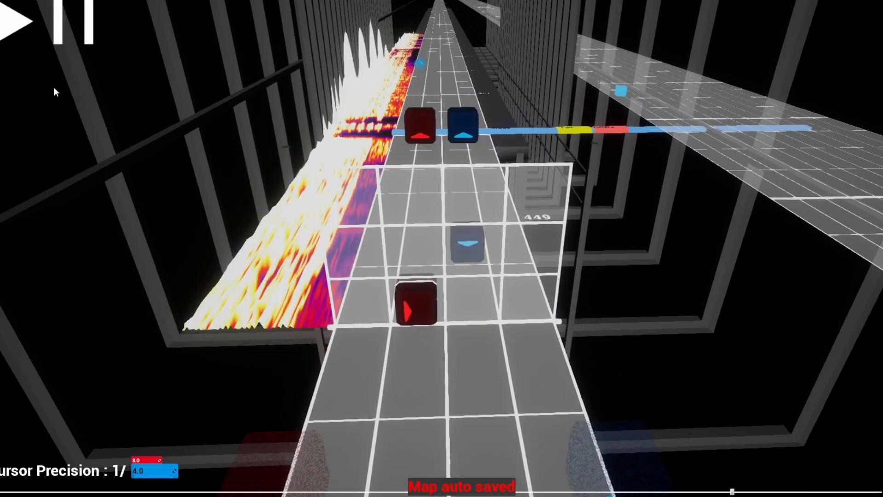
pyautogui.scroll(3, 47, 92)
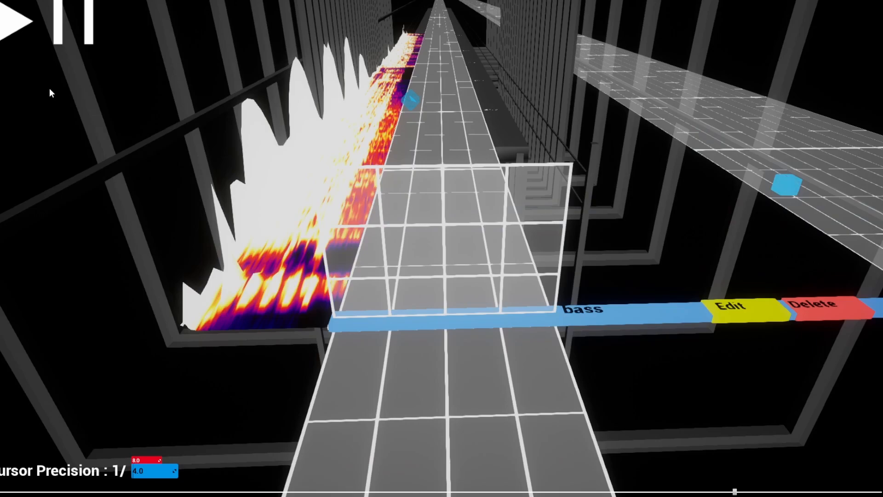
# Look over the empty section from the bass bookmark to beat 454 and listen to the music from the bookmark.
pyautogui.scroll(-1, 48, 89)
pyautogui.scroll(1, 44, 88)
pyautogui.scroll(2, 40, 94)
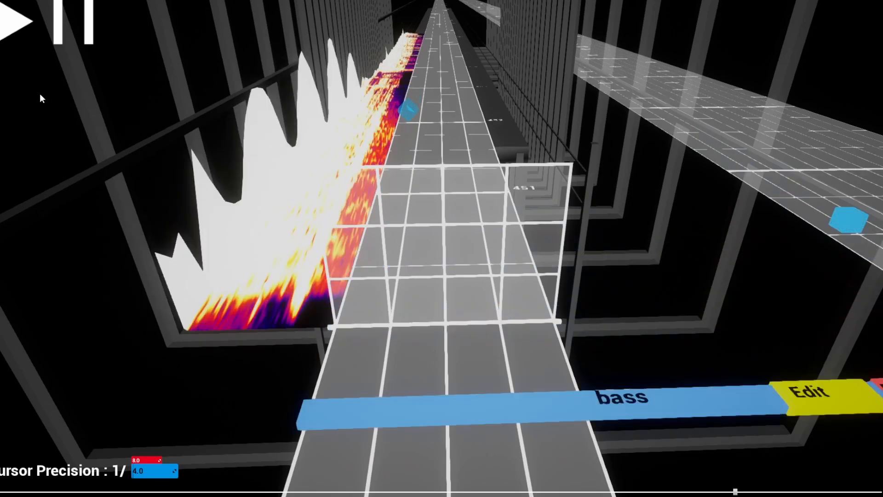
pyautogui.scroll(10, 298, 212)
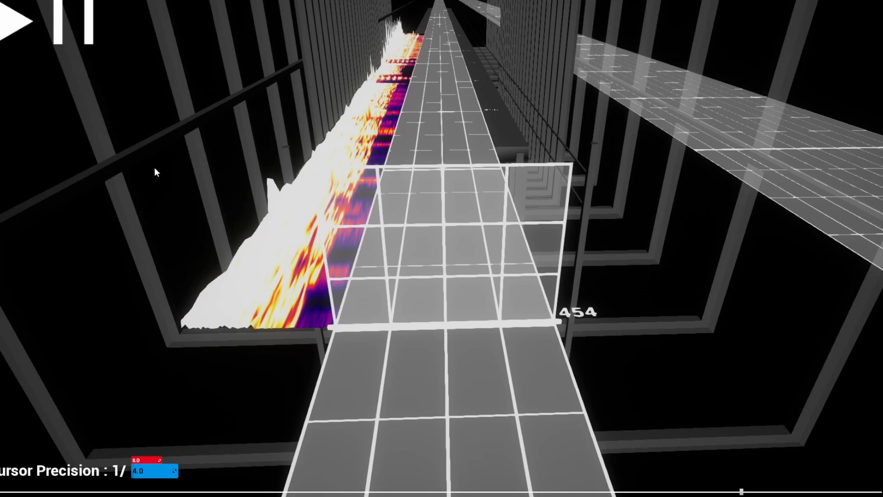
pyautogui.scroll(-4, 206, 183)
pyautogui.scroll(-3, 362, 201)
pyautogui.scroll(4, 380, 196)
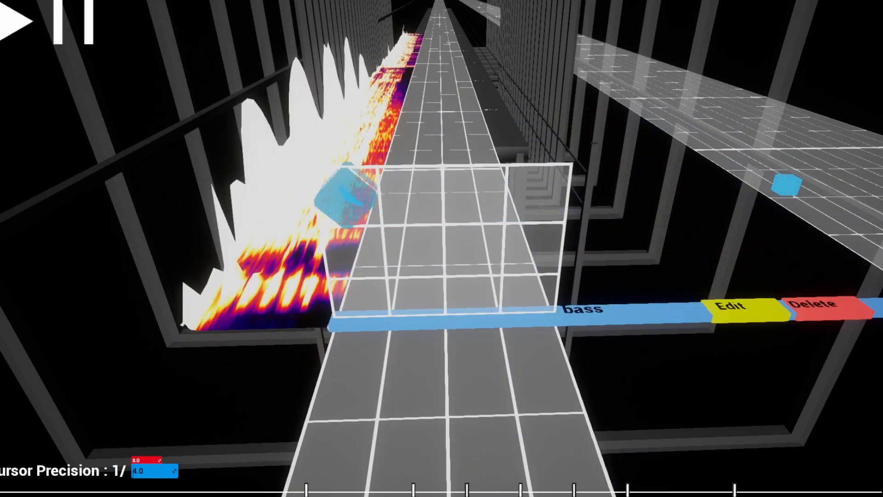
pyautogui.click(1, 9)
pyautogui.click(2, 9)
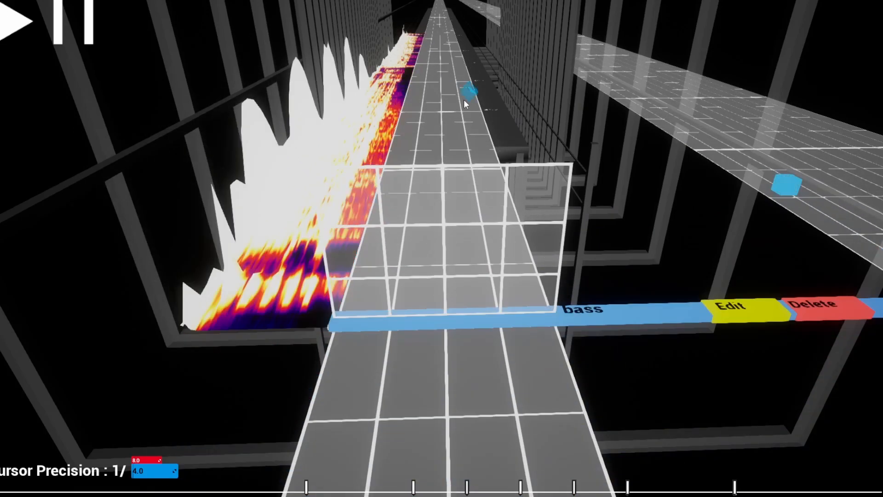
# Save the map and return to the note editor.
pyautogui.press('Escape')
pyautogui.click(212, 12)
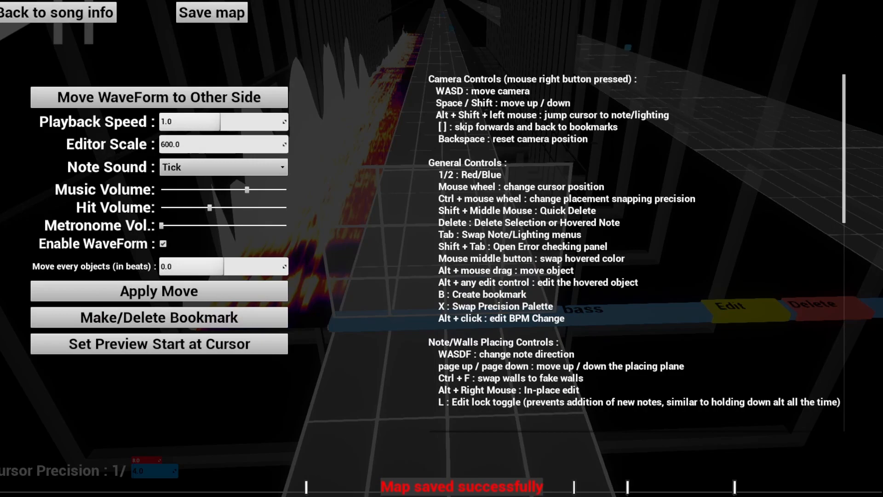
pyautogui.press('Escape')
# Listen to the music around the bass bookmark and examine the waveform of the empty section up to beat 457.
pyautogui.click(24, 21)
pyautogui.click(24, 22)
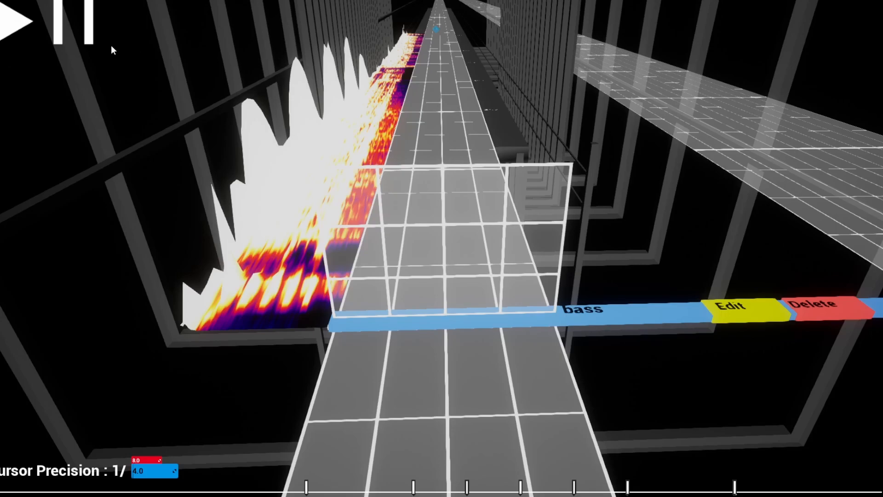
pyautogui.scroll(18, 38, 104)
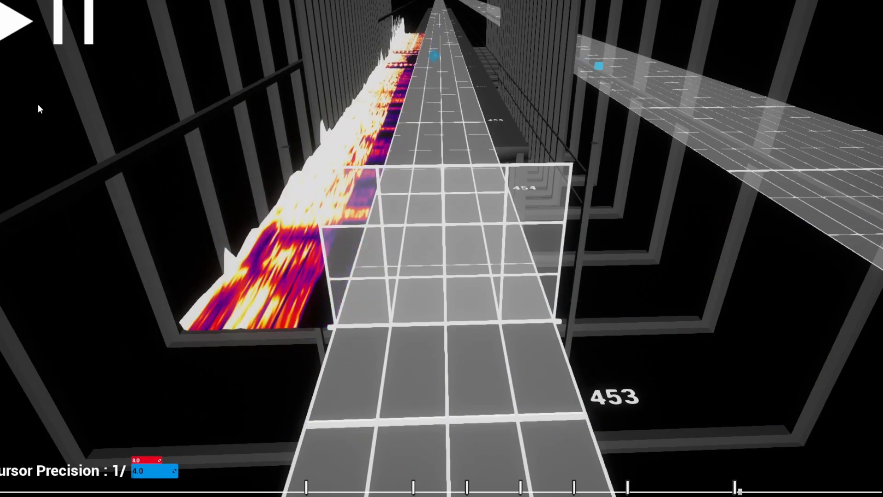
pyautogui.scroll(3, 40, 99)
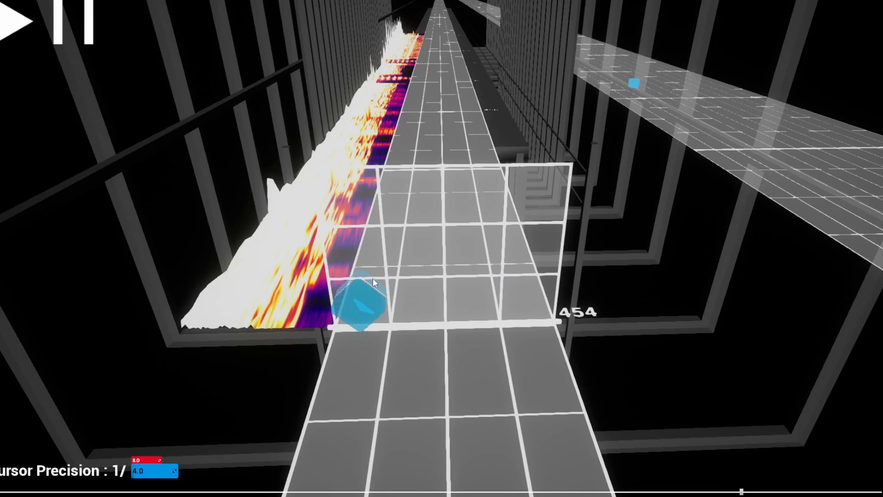
pyautogui.scroll(-8, 459, 322)
pyautogui.scroll(-7, 443, 290)
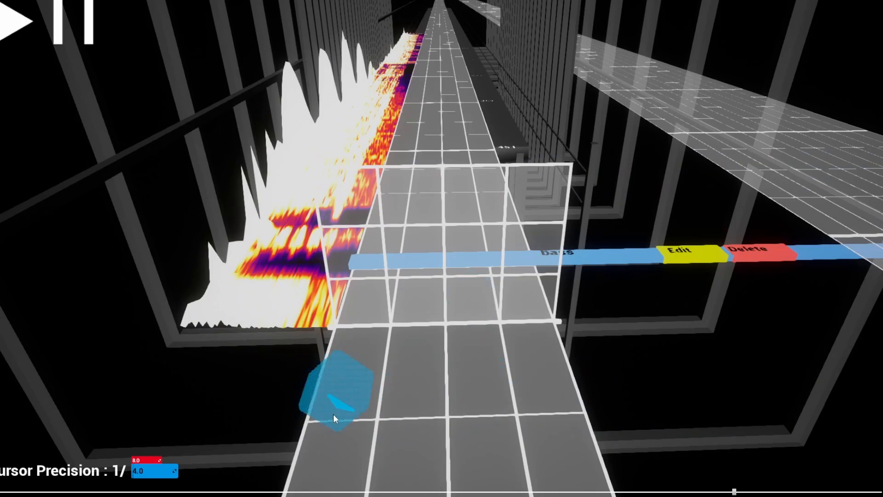
pyautogui.click(19, 51)
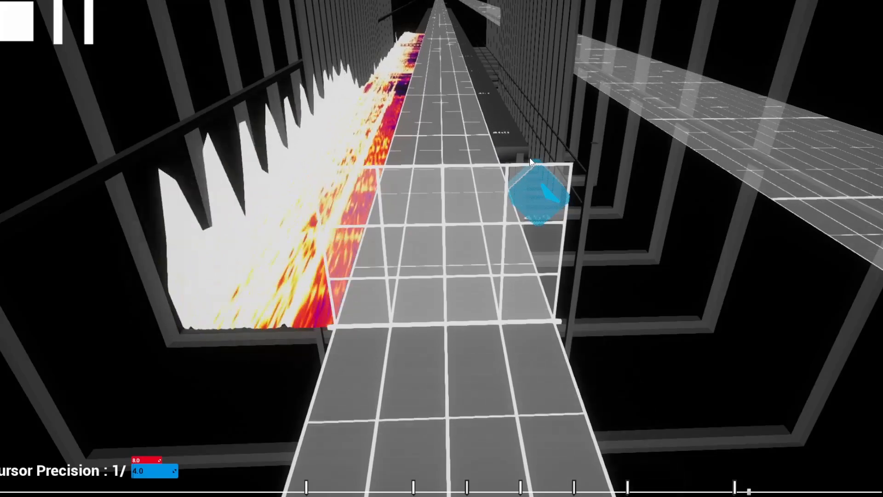
pyautogui.scroll(16, 504, 216)
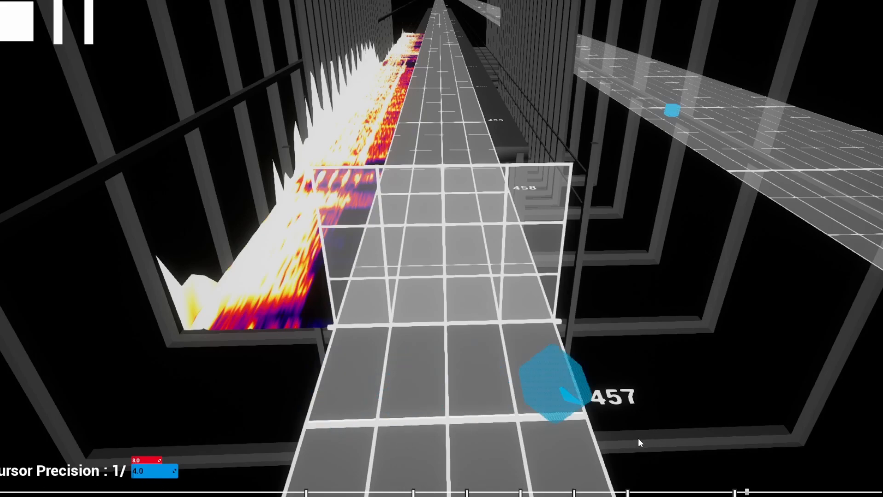
pyautogui.click(413, 492)
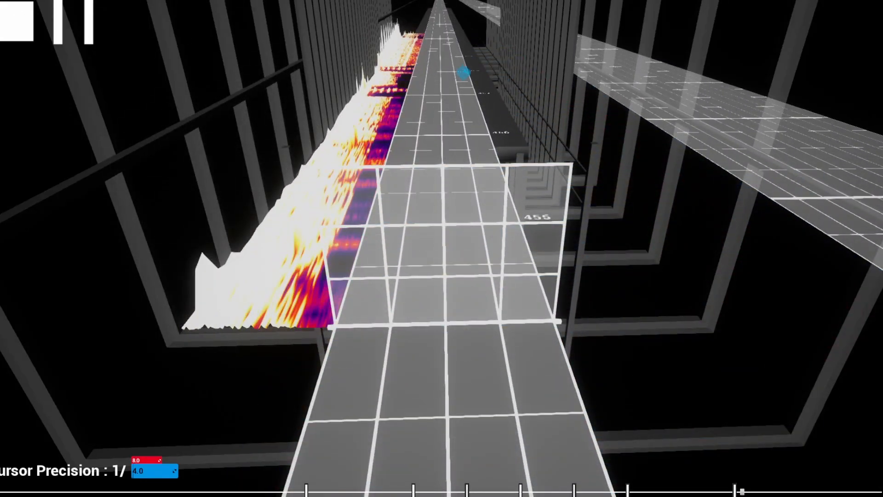
# Go back from beat 452 and review the red and blue notes between the bass bookmark and beat 448.
pyautogui.scroll(-17, 591, 344)
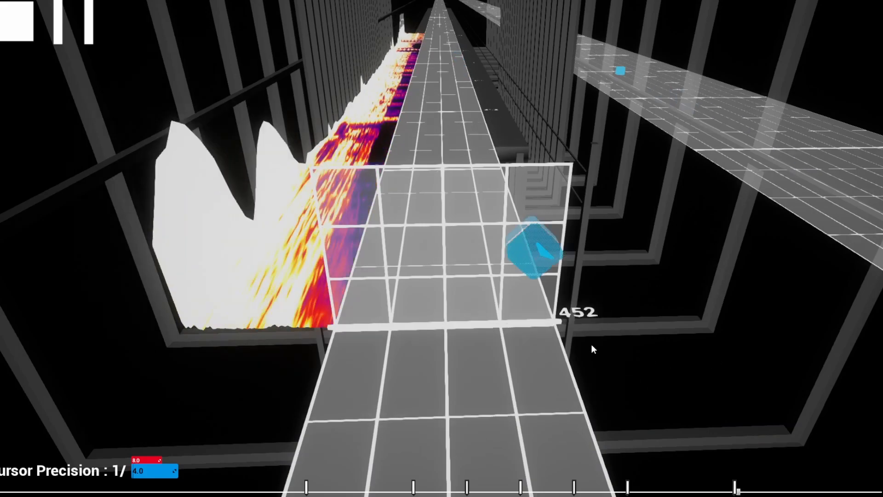
pyautogui.scroll(1, 587, 339)
pyautogui.scroll(4, 587, 339)
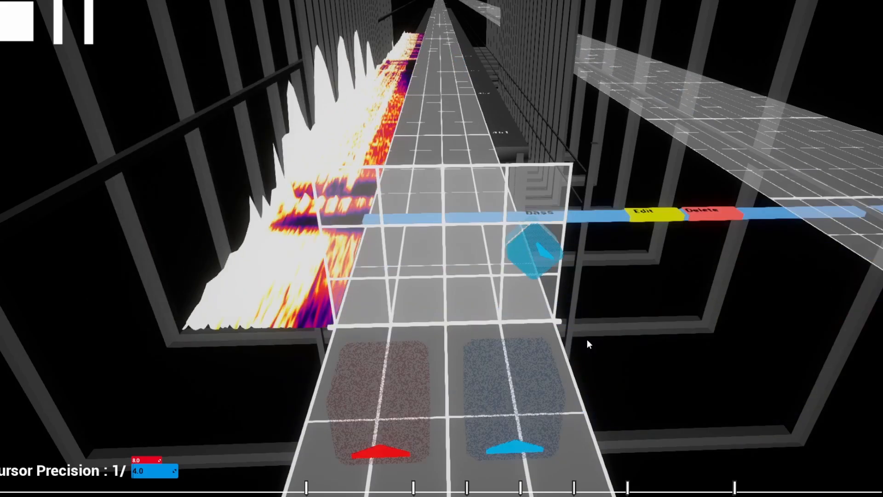
pyautogui.scroll(-3, 587, 339)
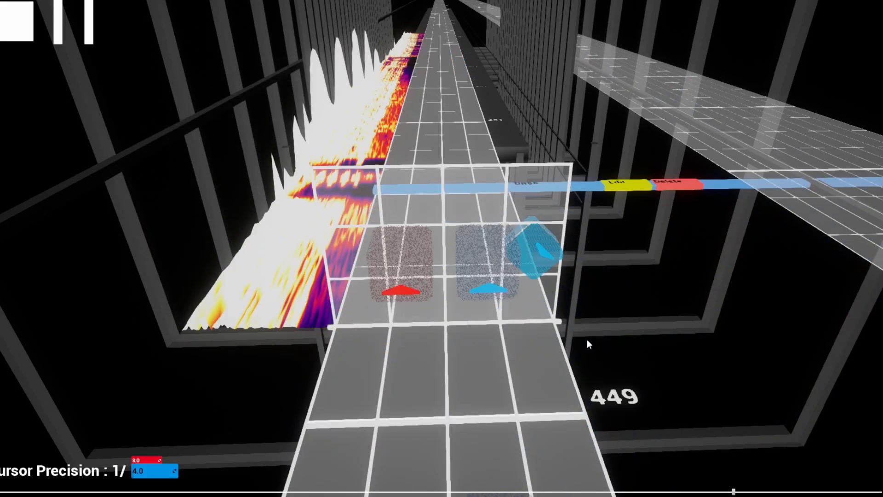
pyautogui.scroll(1, 587, 339)
pyautogui.scroll(1, 588, 343)
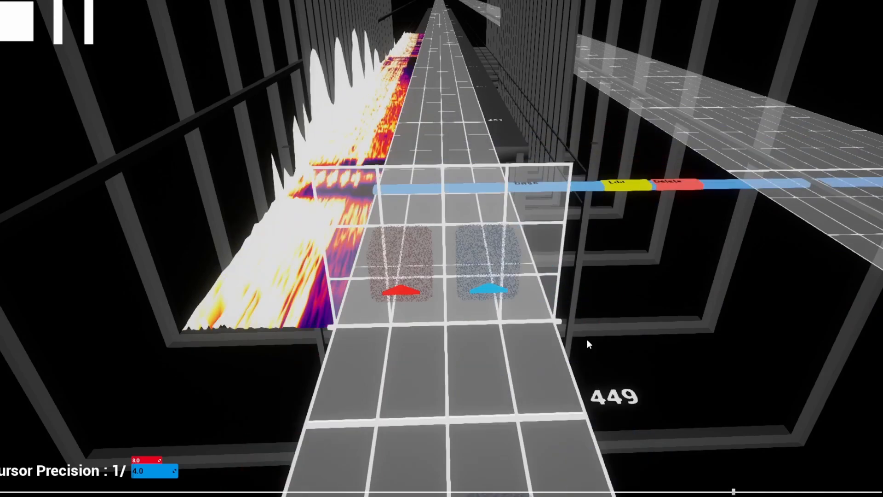
pyautogui.scroll(-1, 588, 343)
pyautogui.scroll(-2, 588, 343)
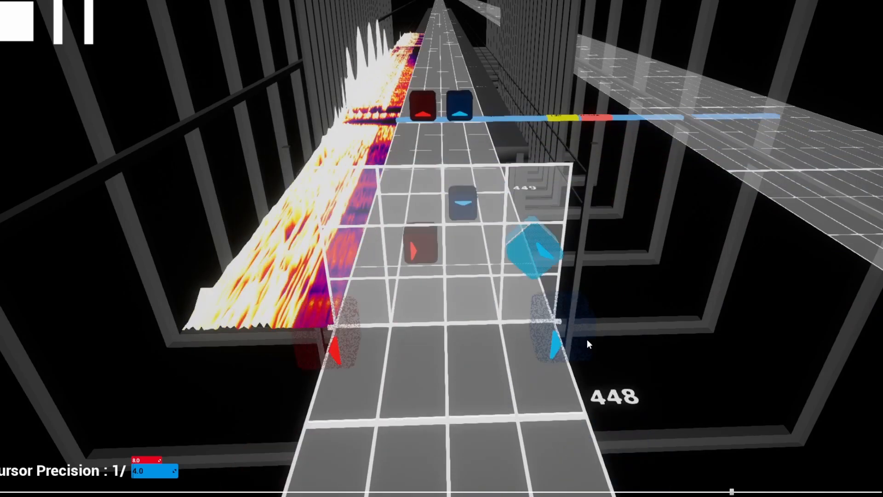
pyautogui.scroll(-1, 588, 344)
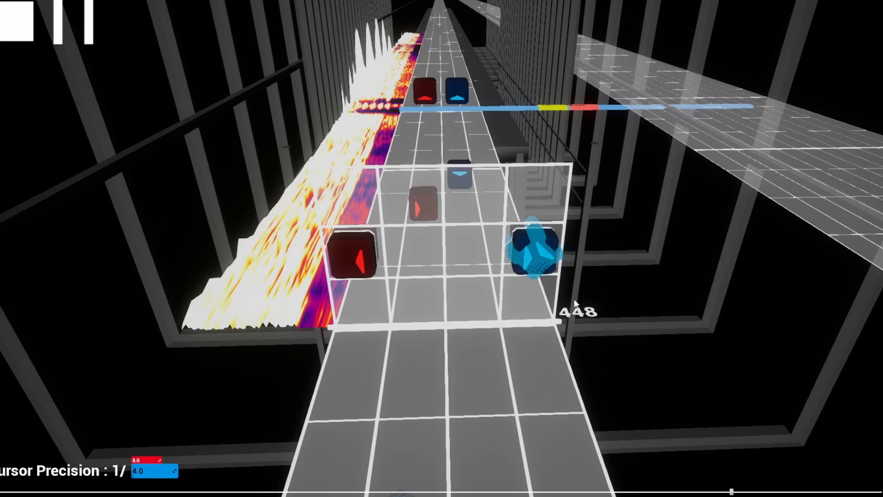